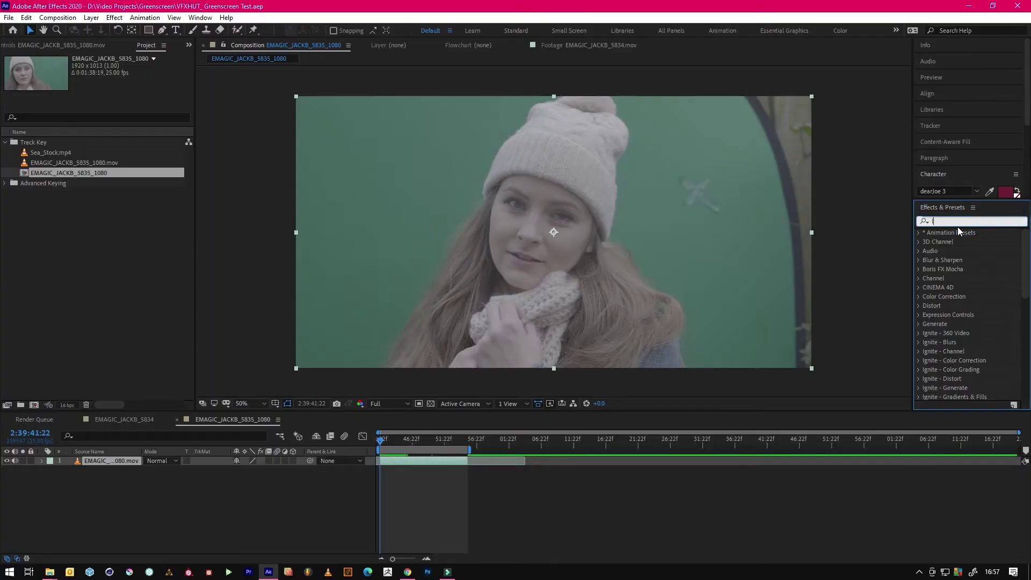
Apply the Color LUT effect to the green-screen clip using the Jack slog3.cube file.
{"action": "type", "text": "lut"}
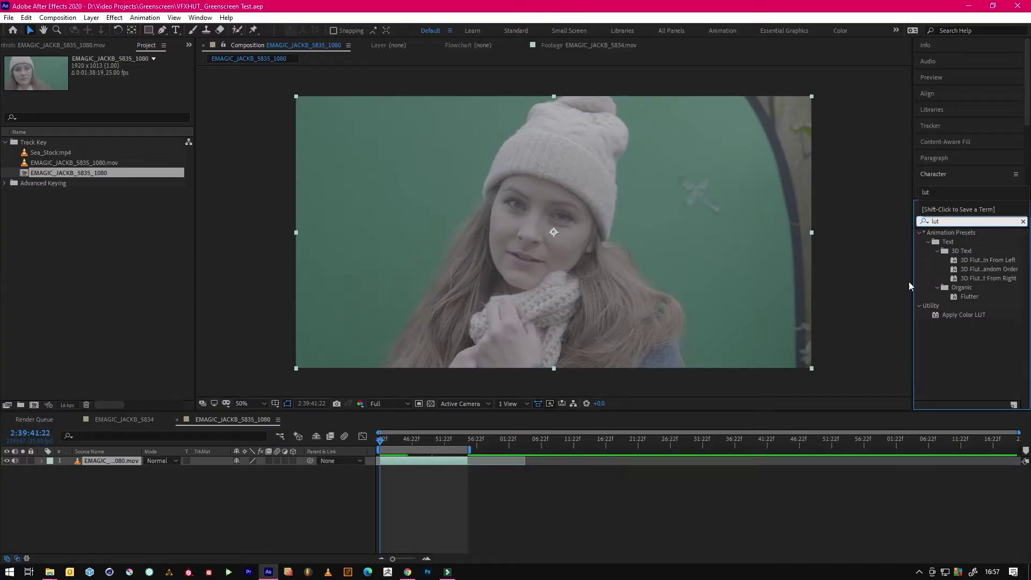
{"action": "left_click_drag", "start_coordinate": [948, 316], "coordinate": [682, 284]}
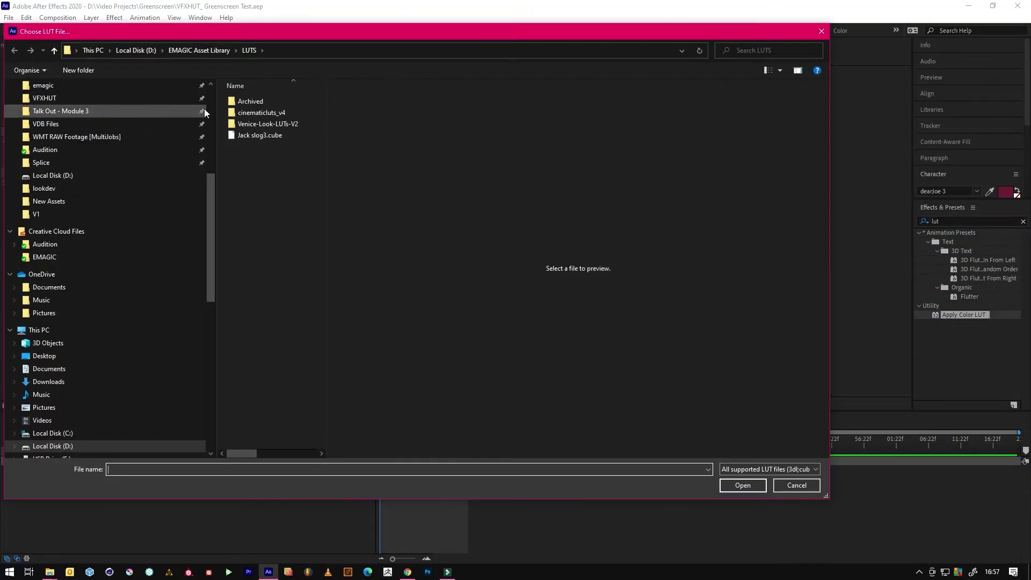
{"action": "left_click", "coordinate": [262, 136]}
{"action": "double_click", "coordinate": [262, 136]}
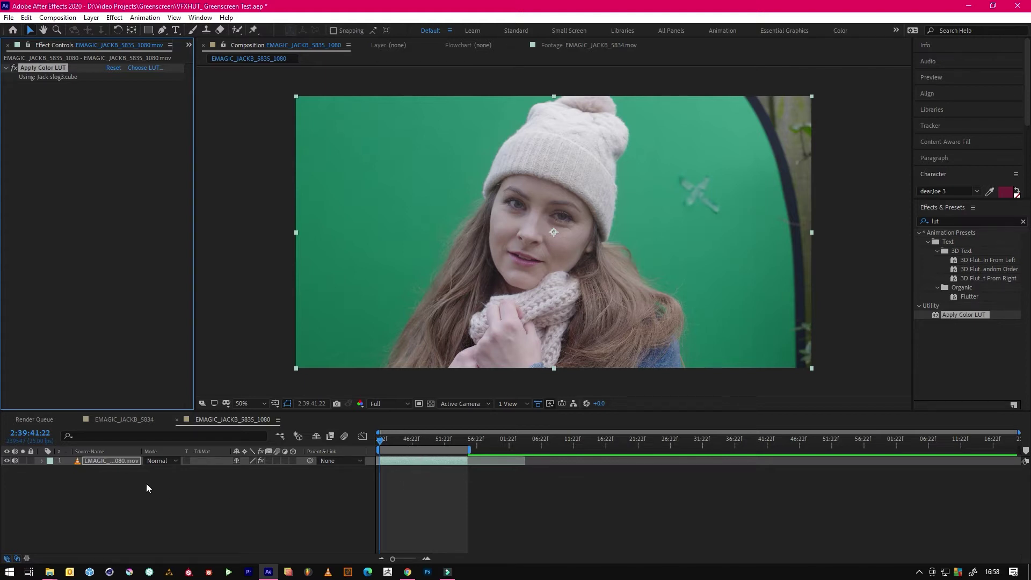
Pre-compose the footage layer, moving all attributes into a new composition named Graded.
{"action": "left_click", "coordinate": [97, 461]}
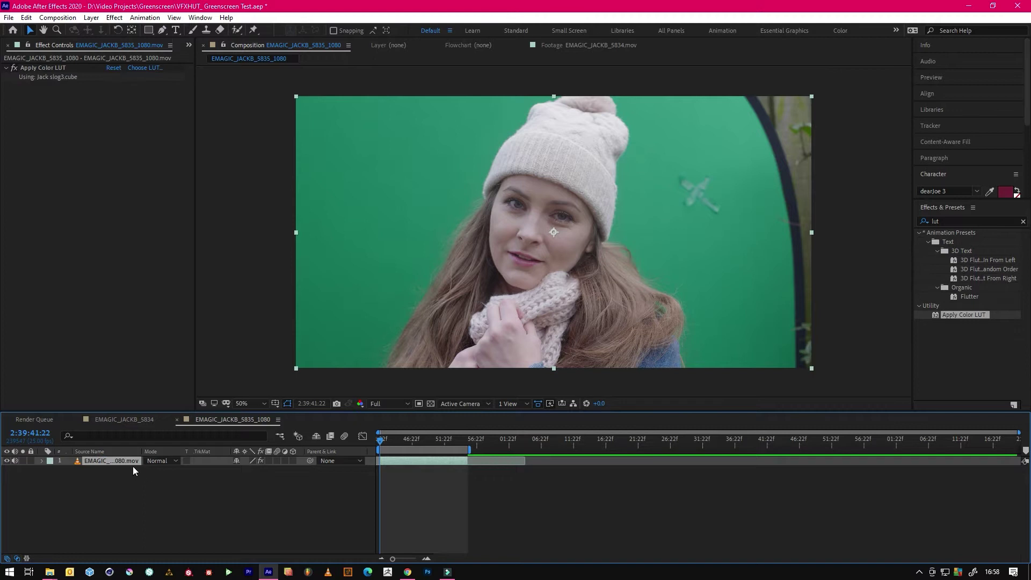
{"action": "right_click", "coordinate": [124, 466]}
{"action": "left_click", "coordinate": [173, 402]}
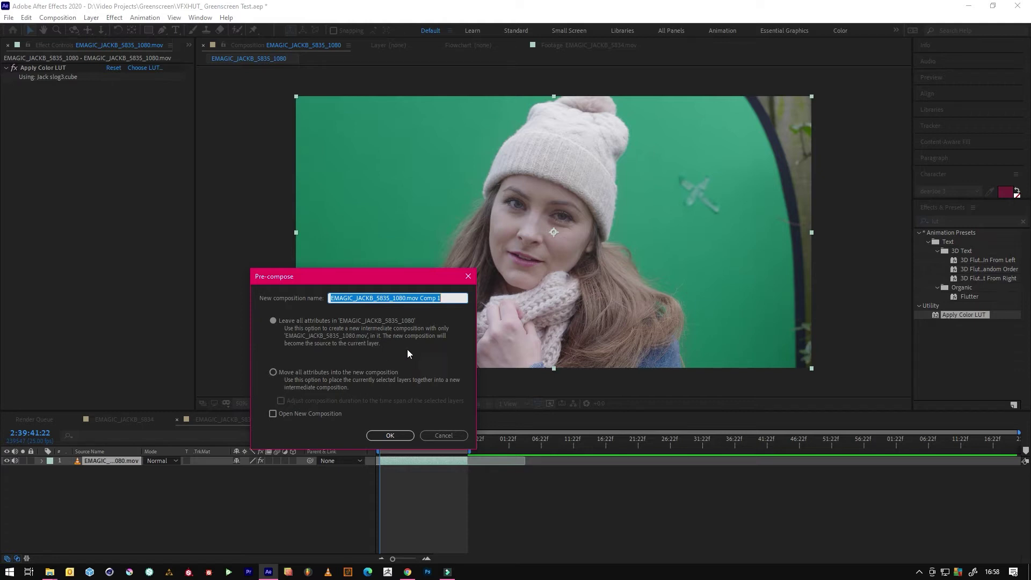
{"action": "left_click", "coordinate": [312, 375]}
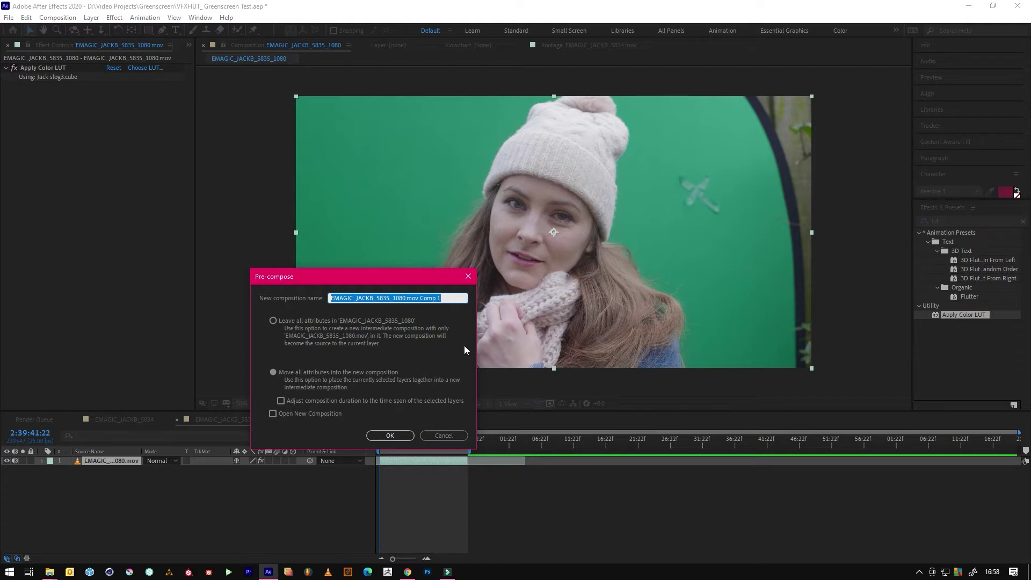
{"action": "type", "text": "Graded"}
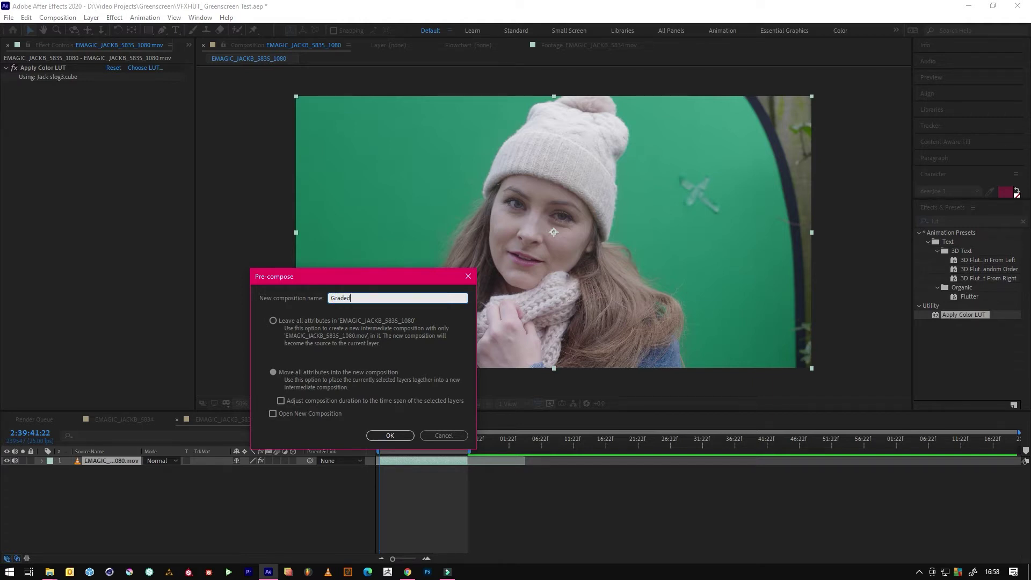
{"action": "key", "text": "Return"}
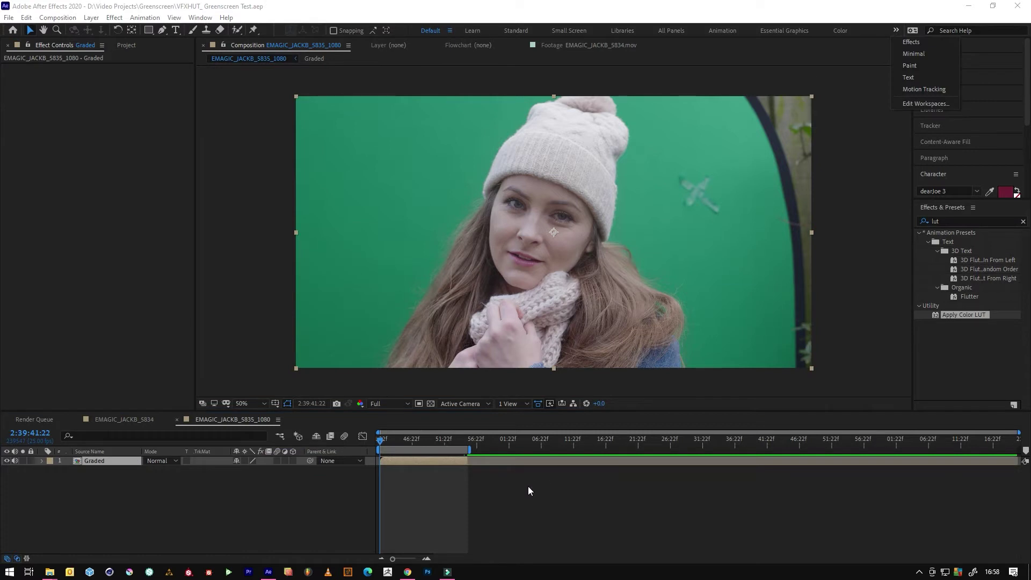
Switch to the Motion Tracking workspace, return to the first frame and view the tape cross at 100%.
{"action": "left_click_drag", "start_coordinate": [404, 441], "coordinate": [415, 442]}
{"action": "left_click", "coordinate": [418, 460]}
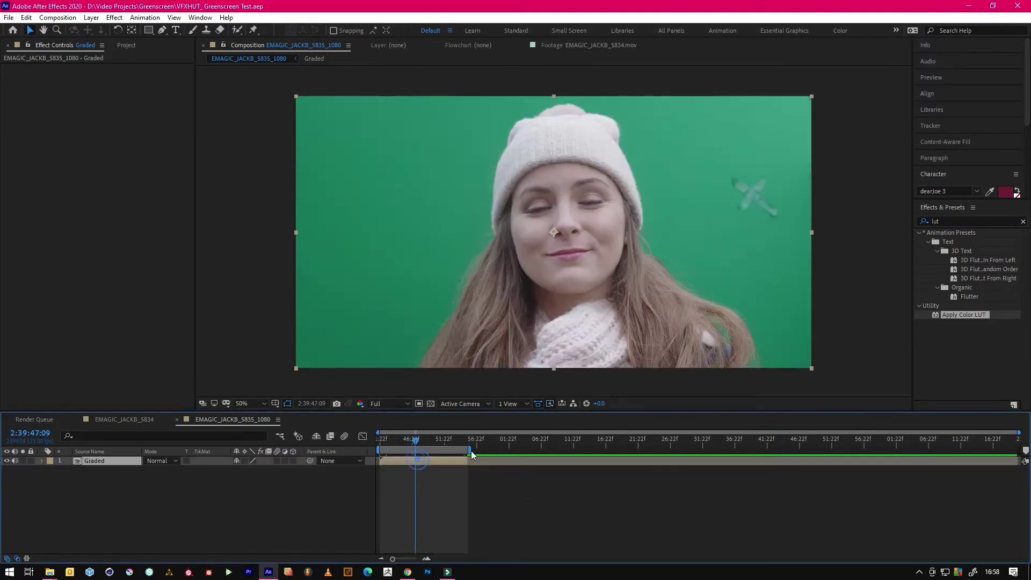
{"action": "left_click", "coordinate": [896, 32]}
{"action": "left_click", "coordinate": [913, 86]}
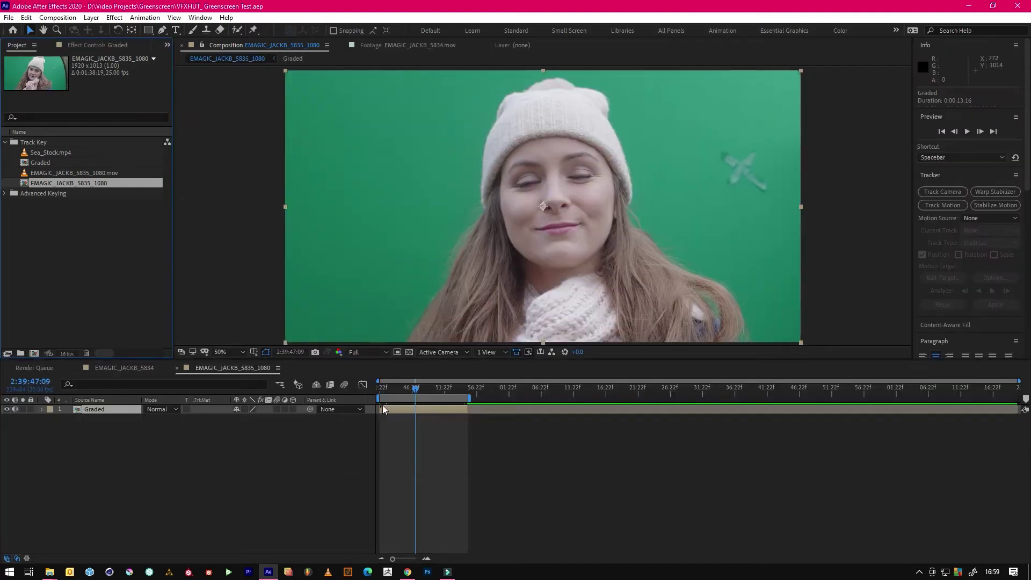
{"action": "left_click_drag", "start_coordinate": [398, 395], "coordinate": [346, 392]}
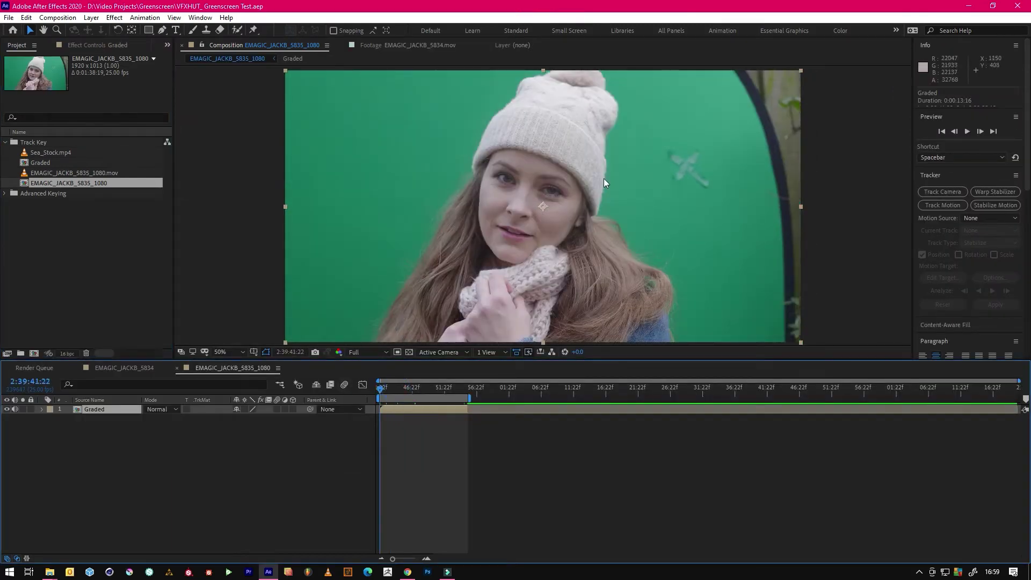
{"action": "key", "text": "period"}
{"action": "left_click_drag", "start_coordinate": [789, 149], "coordinate": [659, 215]}
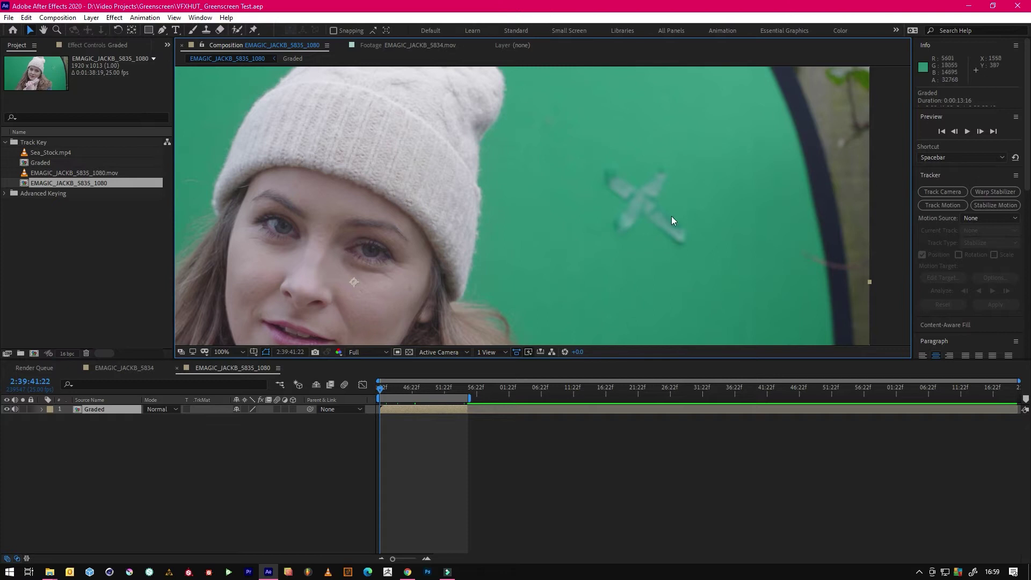
Add a motion track to the Graded layer and fit Track Point 1's boxes around the tape cross.
{"action": "left_click", "coordinate": [951, 206]}
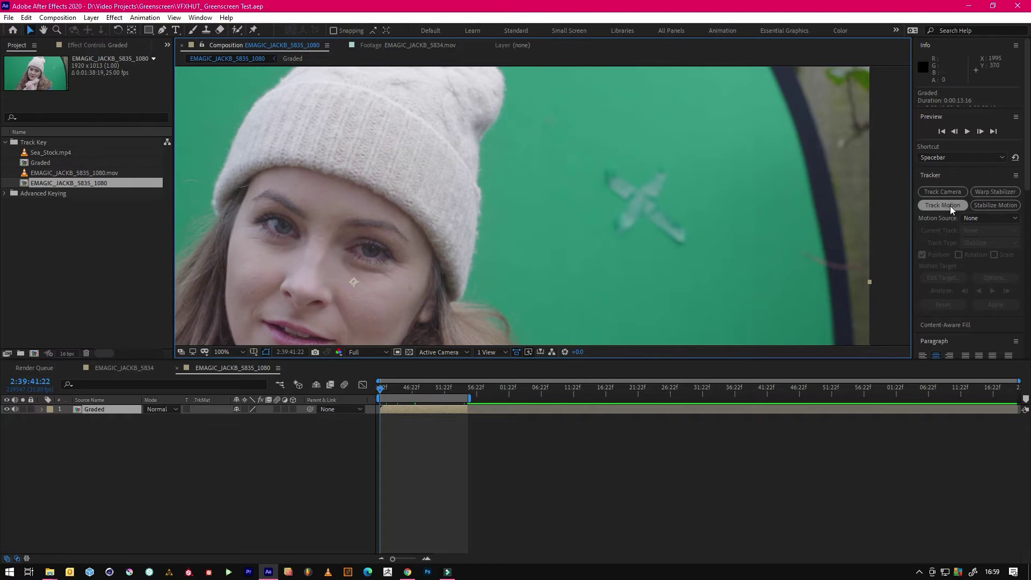
{"action": "scroll", "coordinate": [556, 190], "scroll_direction": "up", "scroll_amount": 1}
{"action": "left_click_drag", "start_coordinate": [564, 205], "coordinate": [684, 185]}
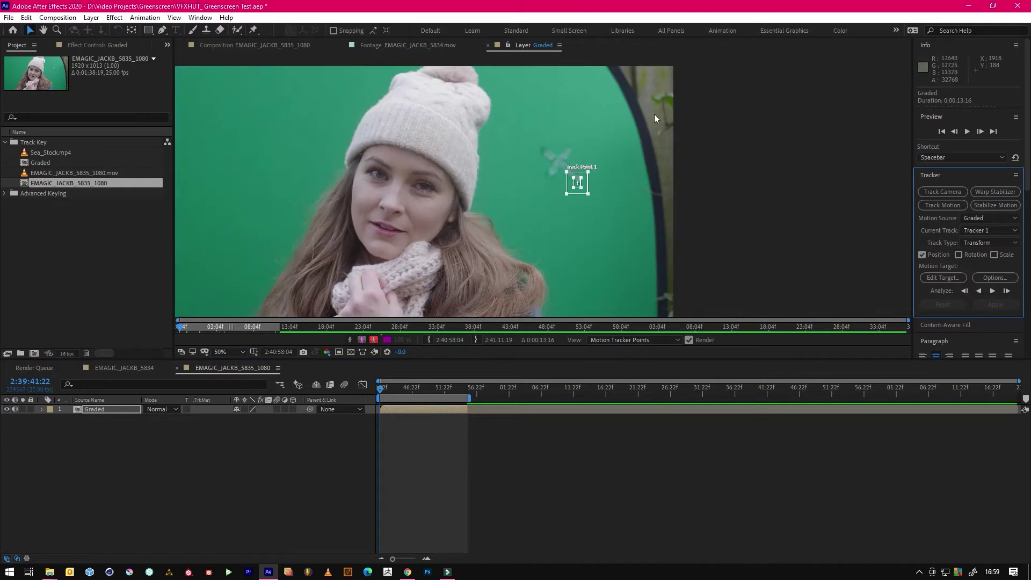
{"action": "left_click_drag", "start_coordinate": [459, 202], "coordinate": [550, 197]}
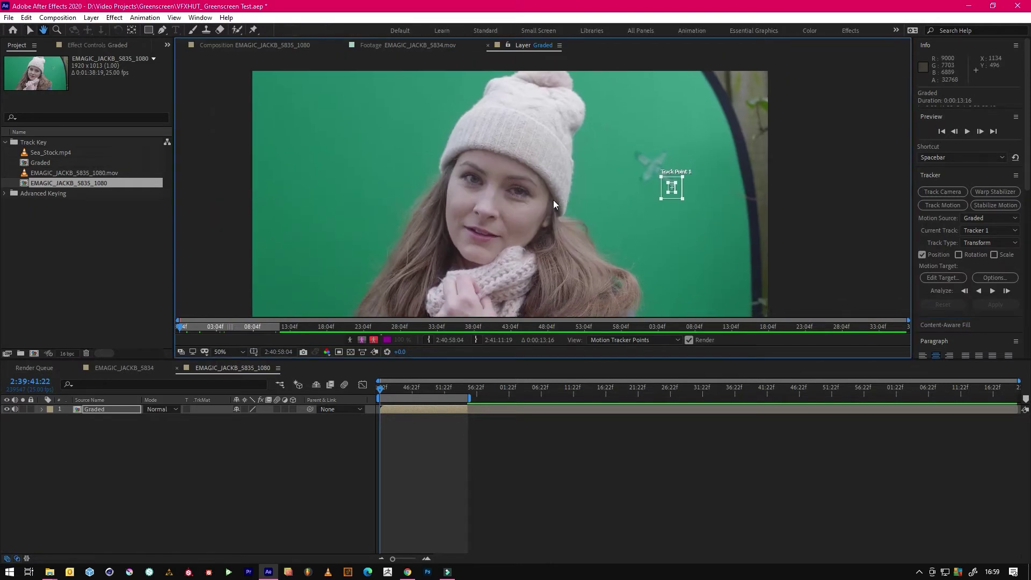
{"action": "scroll", "coordinate": [385, 182], "scroll_direction": "down", "scroll_amount": 2}
{"action": "left_click_drag", "start_coordinate": [490, 209], "coordinate": [475, 223]}
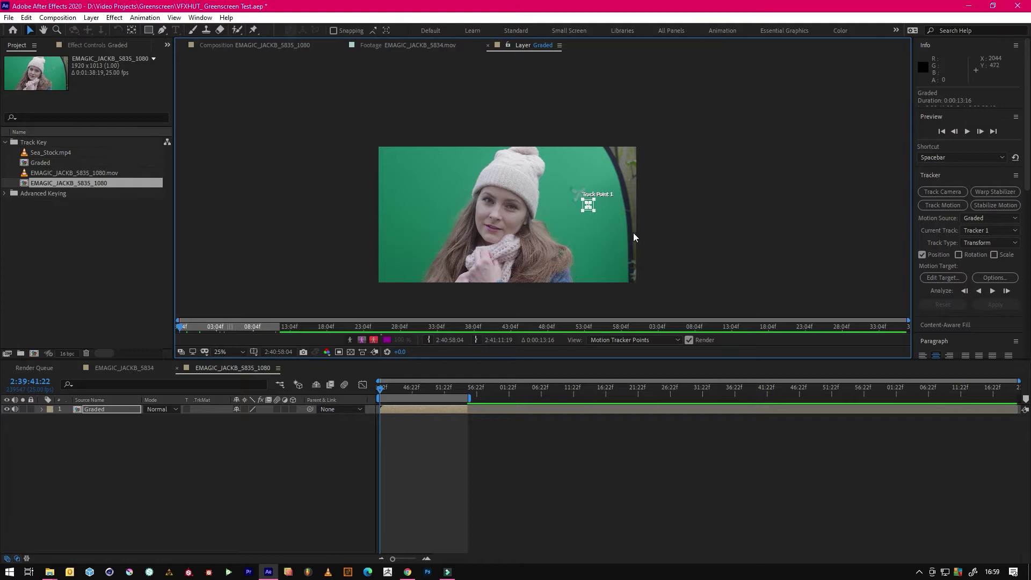
{"action": "scroll", "coordinate": [648, 213], "scroll_direction": "up", "scroll_amount": 2}
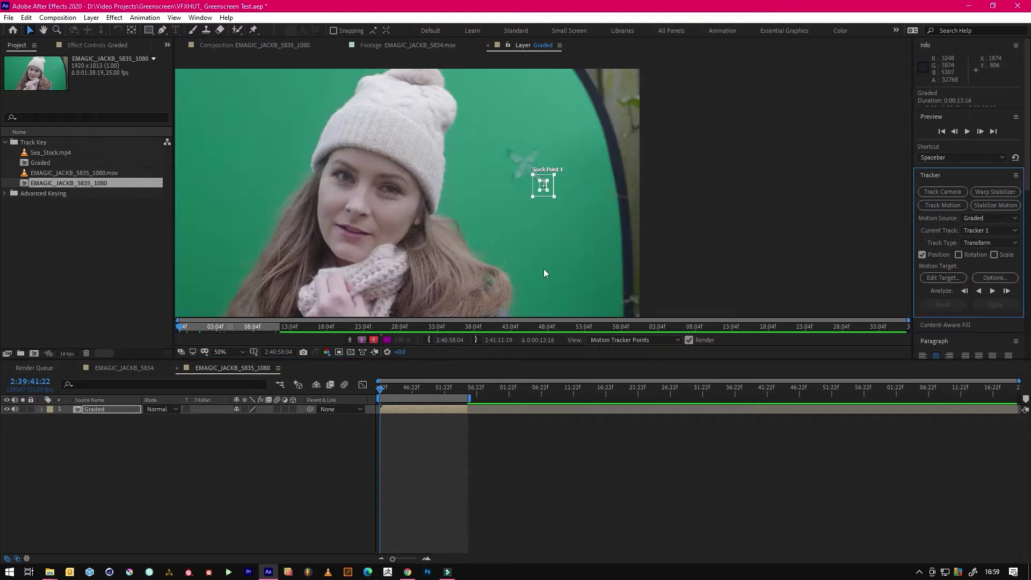
{"action": "left_click_drag", "start_coordinate": [489, 213], "coordinate": [574, 191]}
{"action": "scroll", "coordinate": [659, 140], "scroll_direction": "up", "scroll_amount": 2}
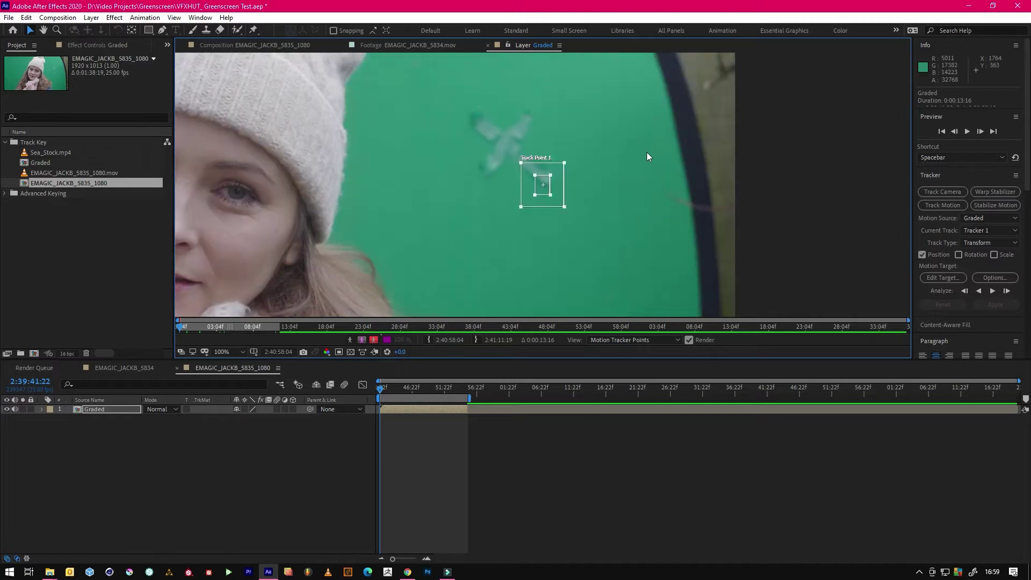
{"action": "left_click", "coordinate": [979, 290]}
Analyse Track Point 1 forward through the clip, save the project, and return to the Composition view.
{"action": "left_click", "coordinate": [992, 291]}
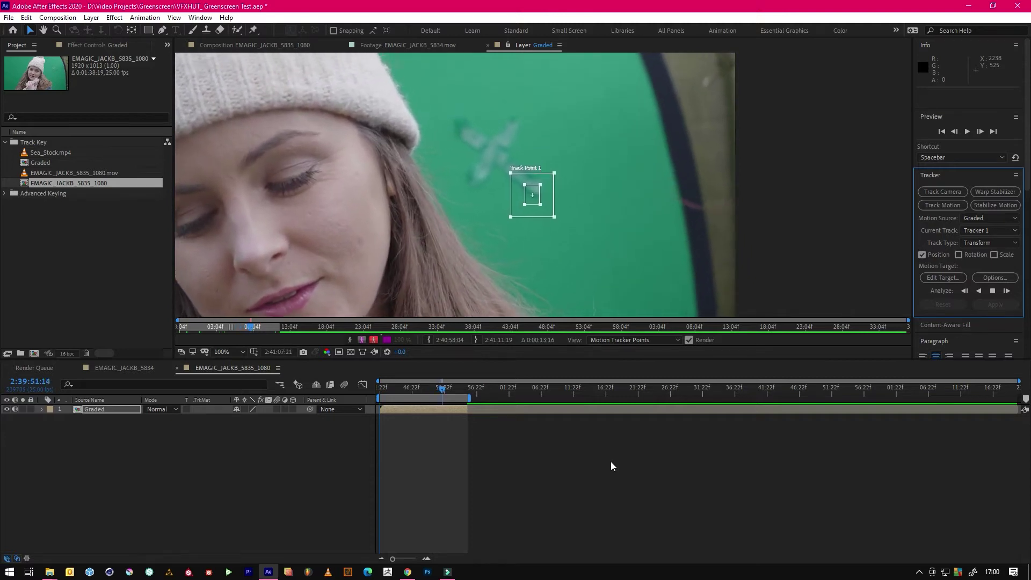
{"action": "left_click", "coordinate": [8, 17]}
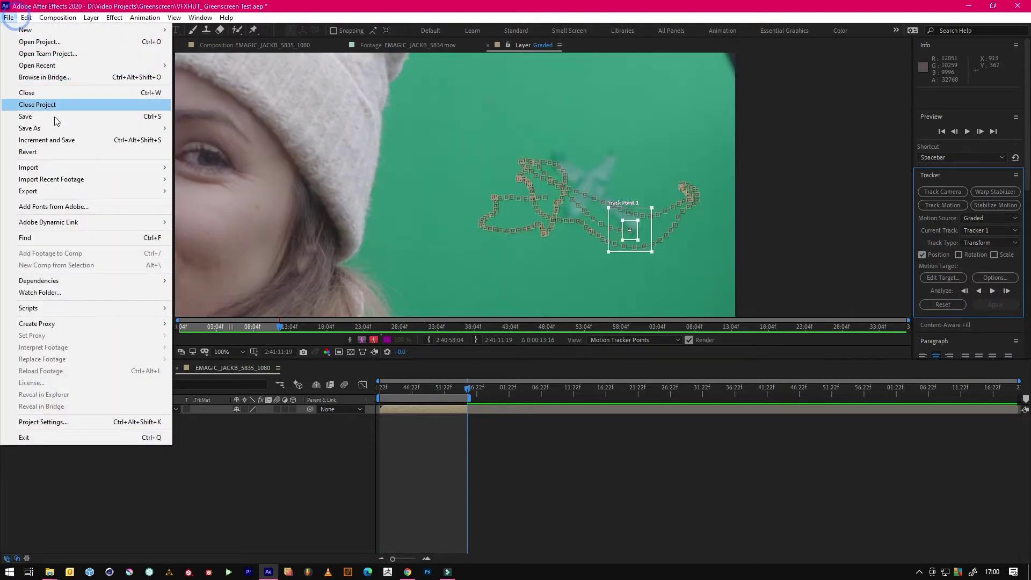
{"action": "left_click", "coordinate": [66, 117]}
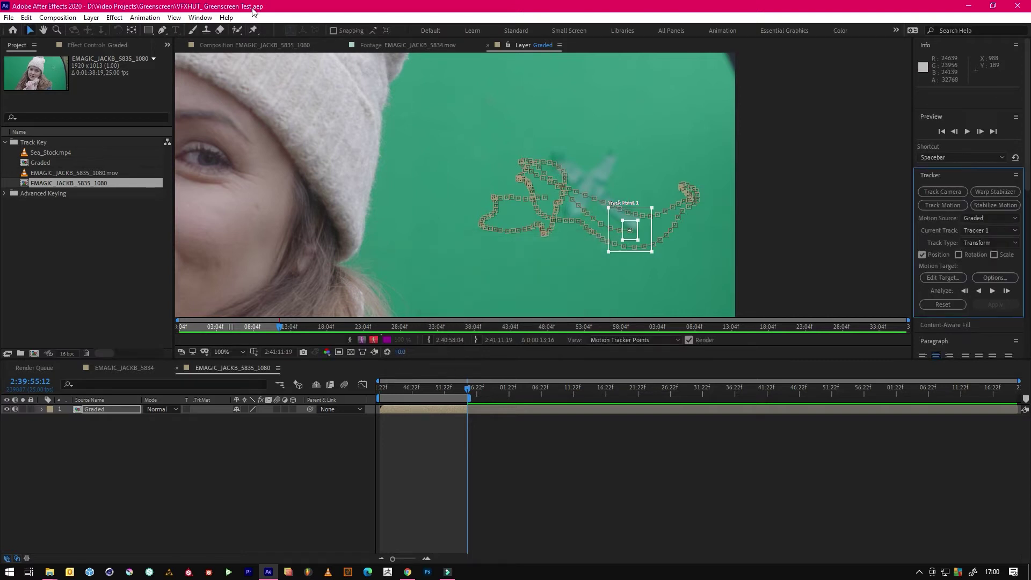
{"action": "left_click", "coordinate": [270, 45]}
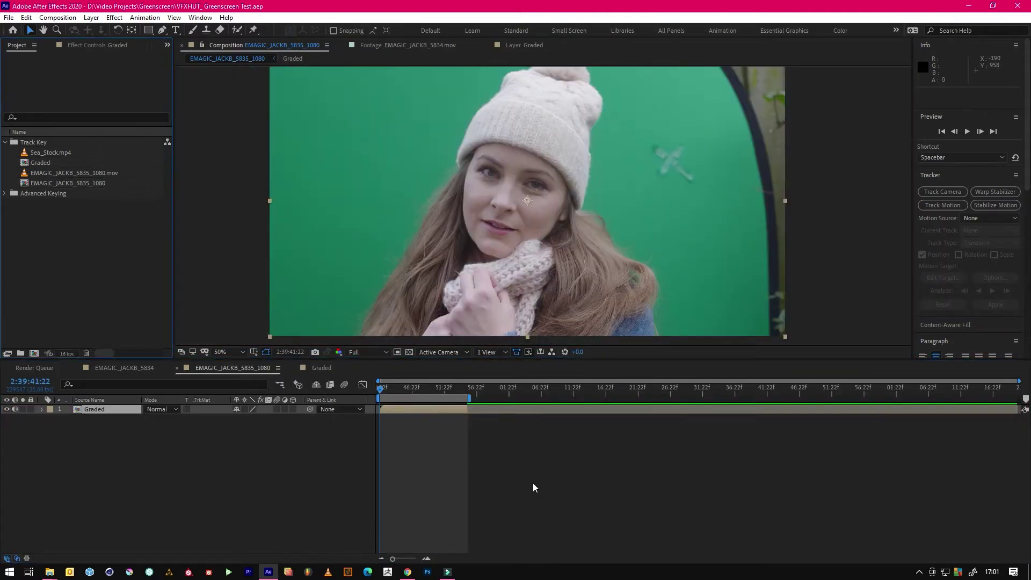
Search 'keylight' and apply the Keylight + Spill Suppressor preset to the Graded layer.
{"action": "left_click", "coordinate": [478, 466]}
{"action": "left_click_drag", "start_coordinate": [482, 261], "coordinate": [438, 270]}
{"action": "left_click", "coordinate": [430, 410]}
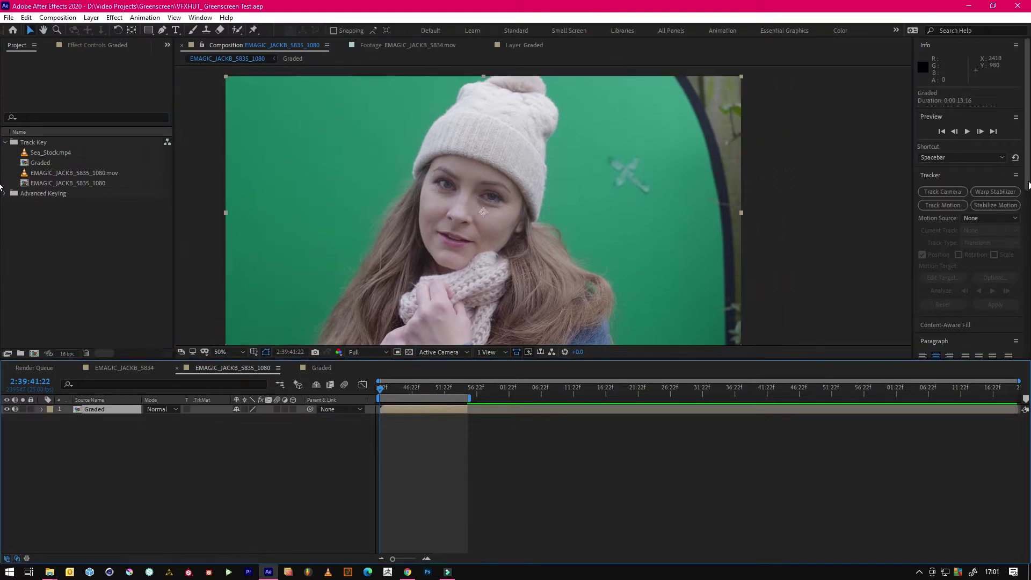
{"action": "left_click_drag", "start_coordinate": [1028, 190], "coordinate": [1027, 349]}
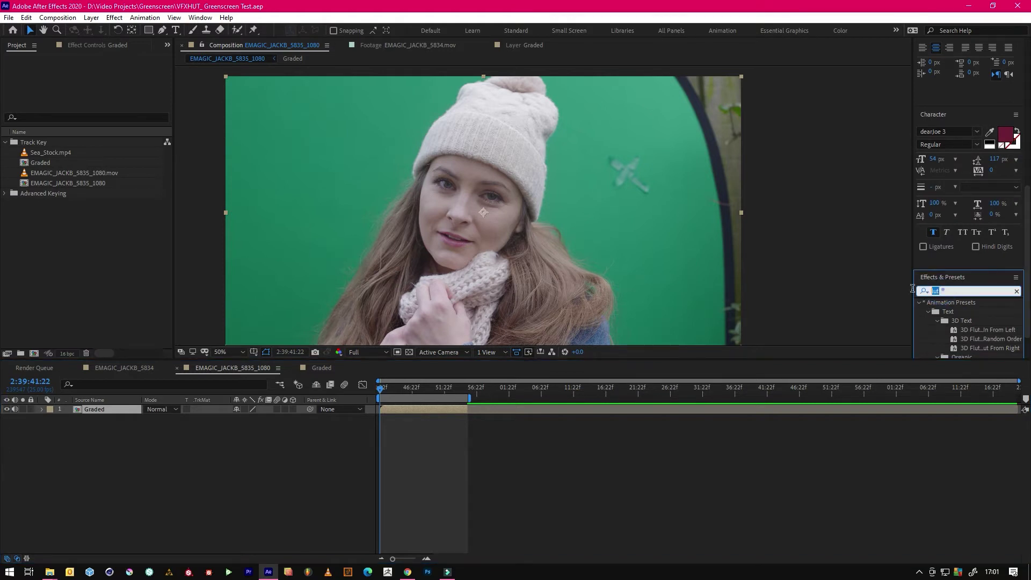
{"action": "double_click", "coordinate": [936, 291]}
{"action": "type", "text": "ke"}
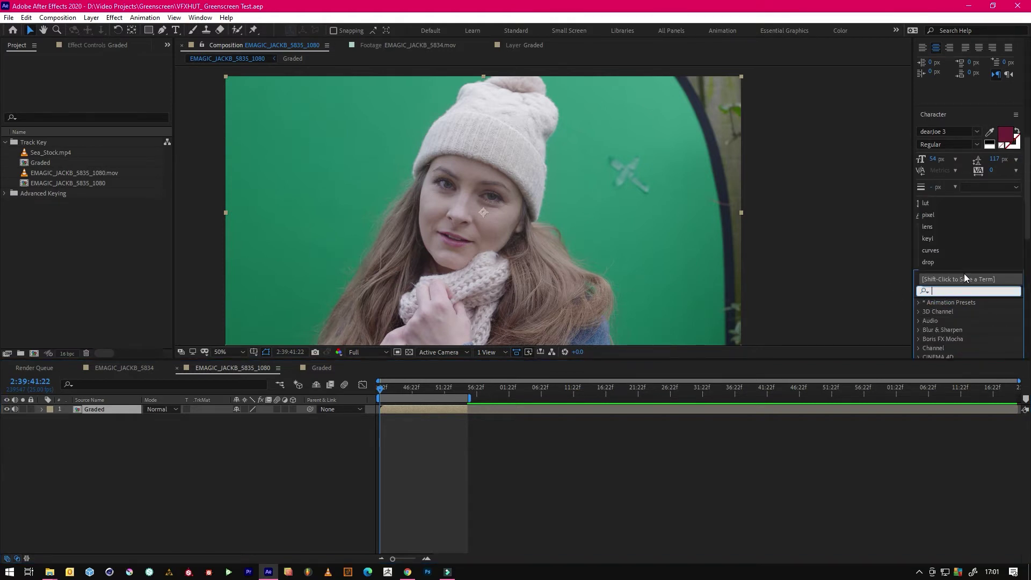
{"action": "type", "text": "ylight"}
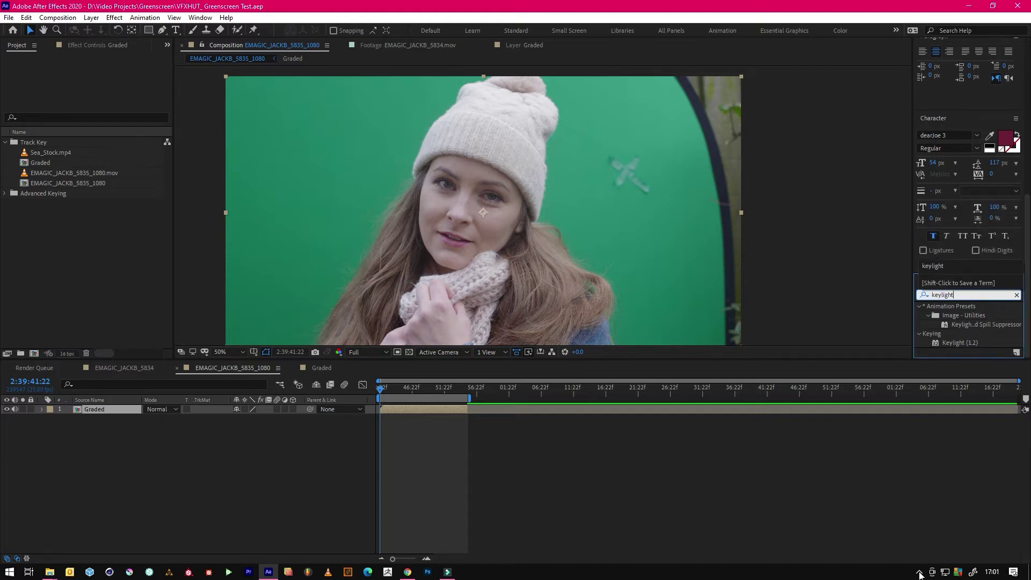
{"action": "left_click_drag", "start_coordinate": [986, 324], "coordinate": [414, 271]}
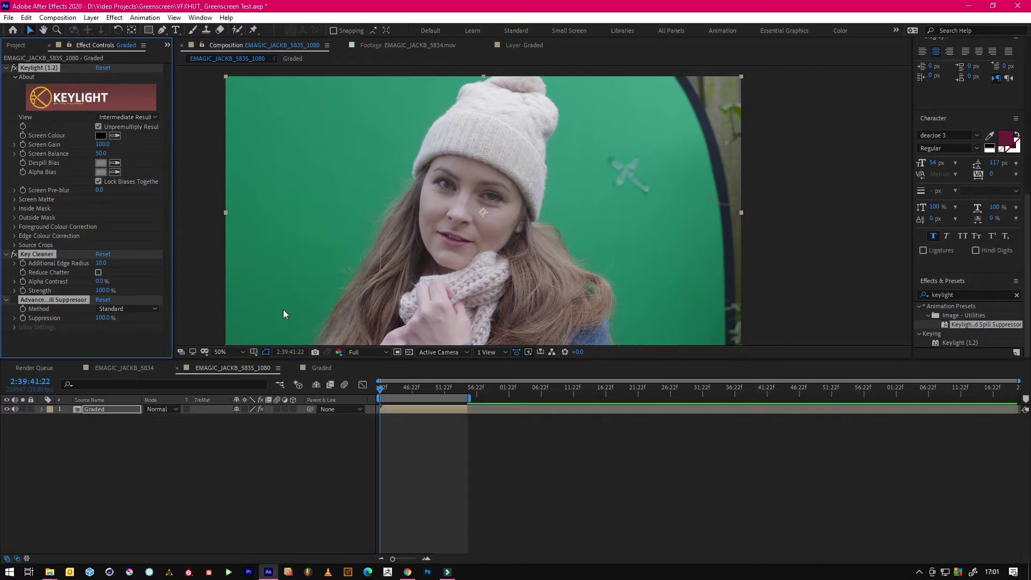
Sample the green backdrop as Keylight's Screen Colour with the eyedropper.
{"action": "left_click", "coordinate": [87, 339]}
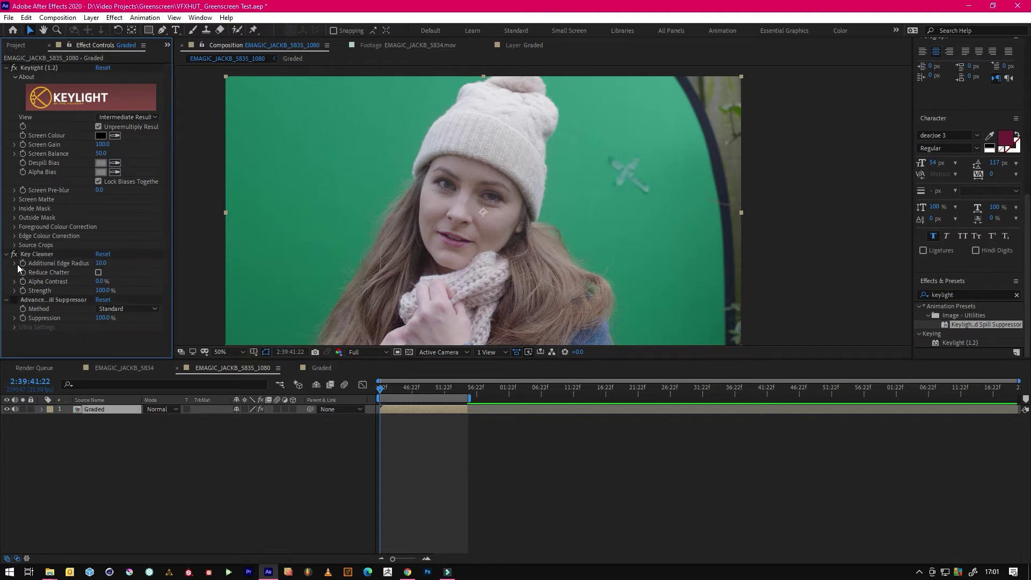
{"action": "left_click", "coordinate": [115, 135]}
{"action": "left_click", "coordinate": [406, 168]}
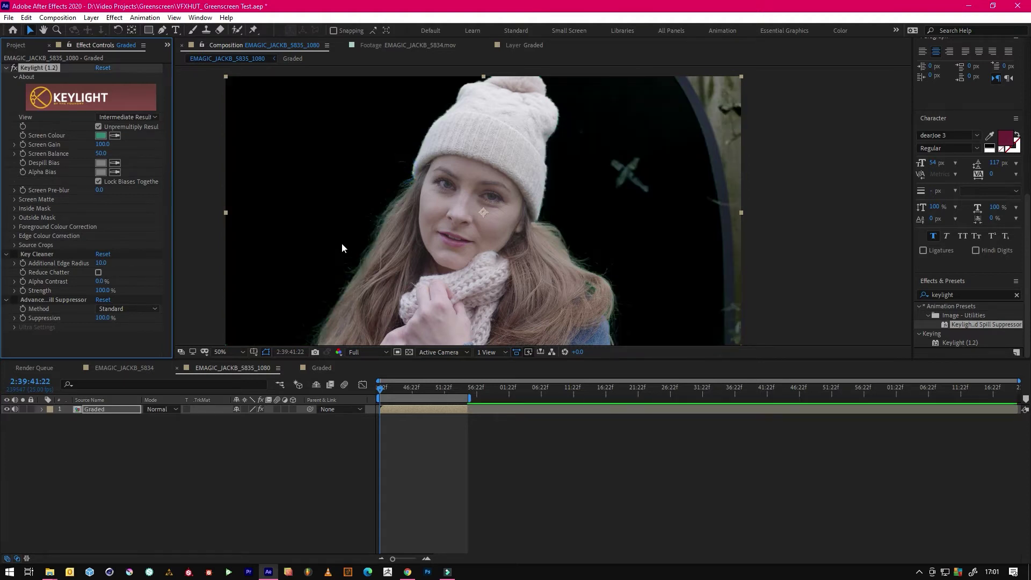
View Keylight's Screen Matte and set Clip Black to 10 and Clip White to 95.
{"action": "left_click", "coordinate": [127, 118]}
{"action": "left_click", "coordinate": [143, 178]}
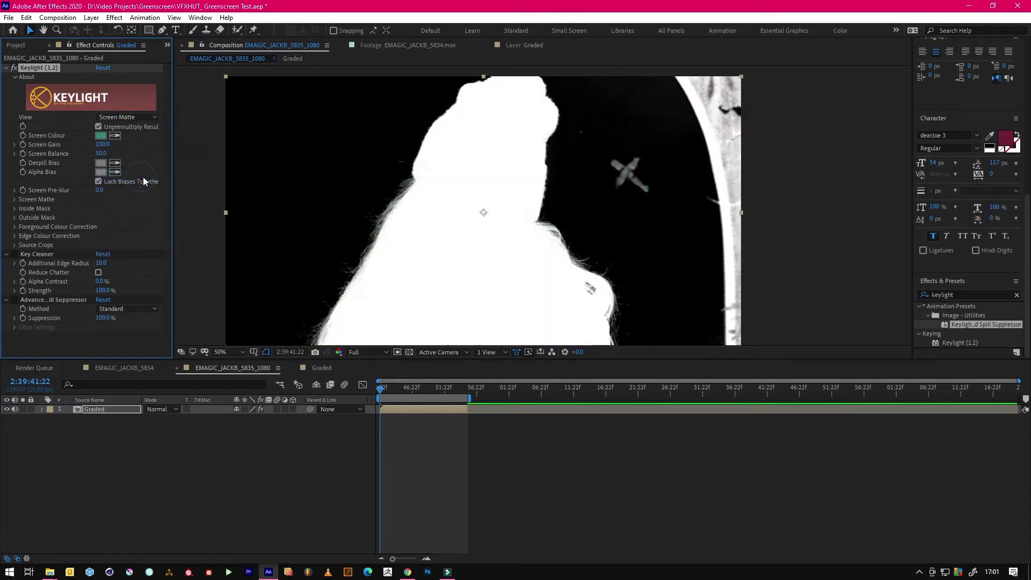
{"action": "left_click", "coordinate": [15, 199]}
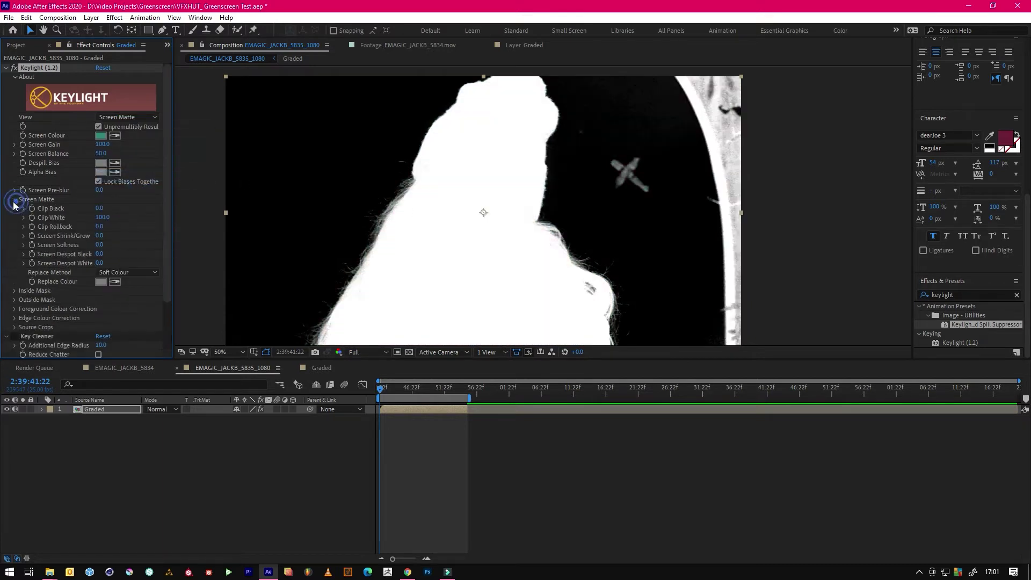
{"action": "left_click", "coordinate": [100, 209]}
{"action": "type", "text": "10"}
{"action": "key", "text": "Return"}
{"action": "left_click_drag", "start_coordinate": [341, 214], "coordinate": [324, 188]}
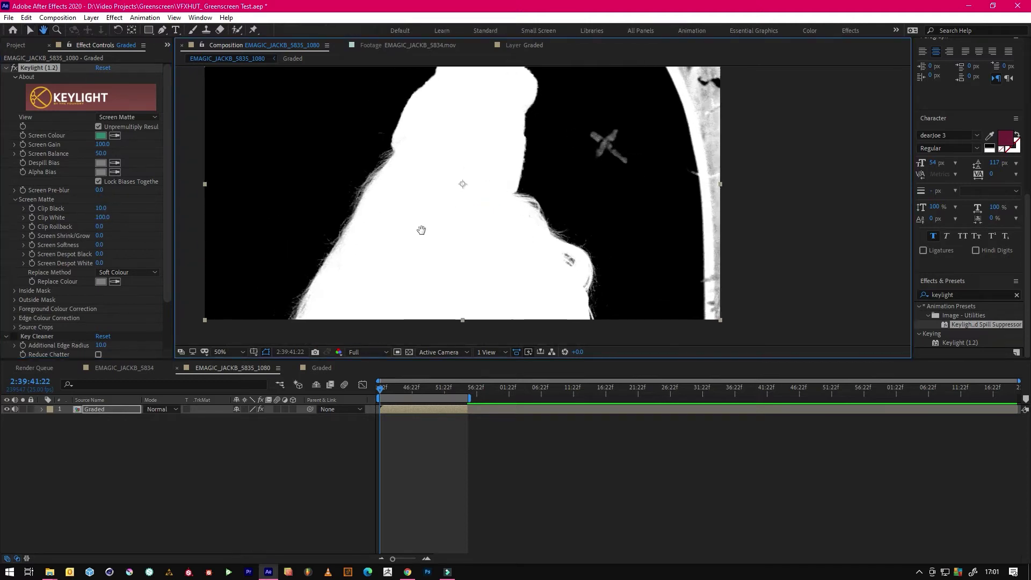
{"action": "left_click", "coordinate": [100, 218]}
{"action": "type", "text": "95"}
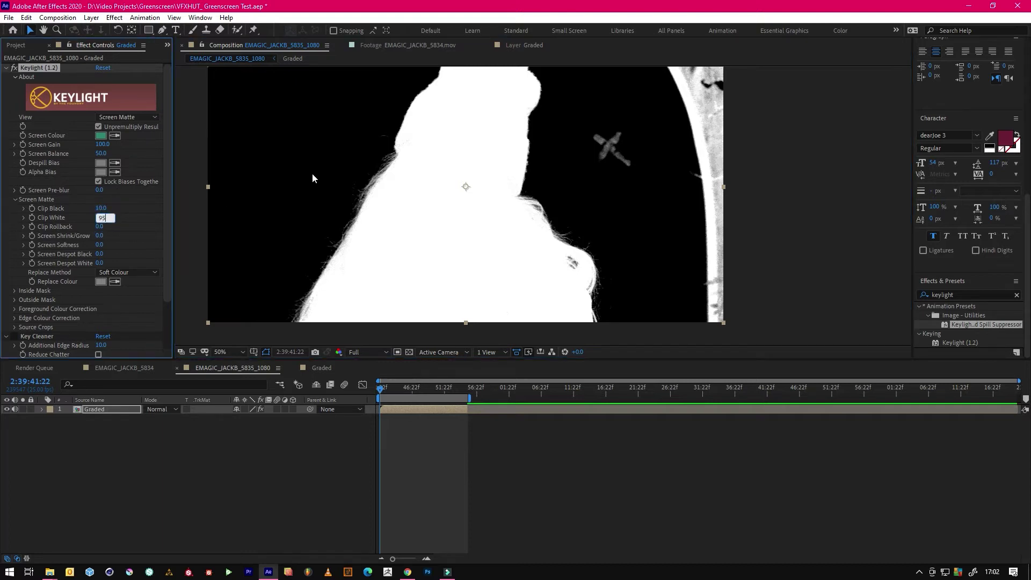
{"action": "key", "text": "Return"}
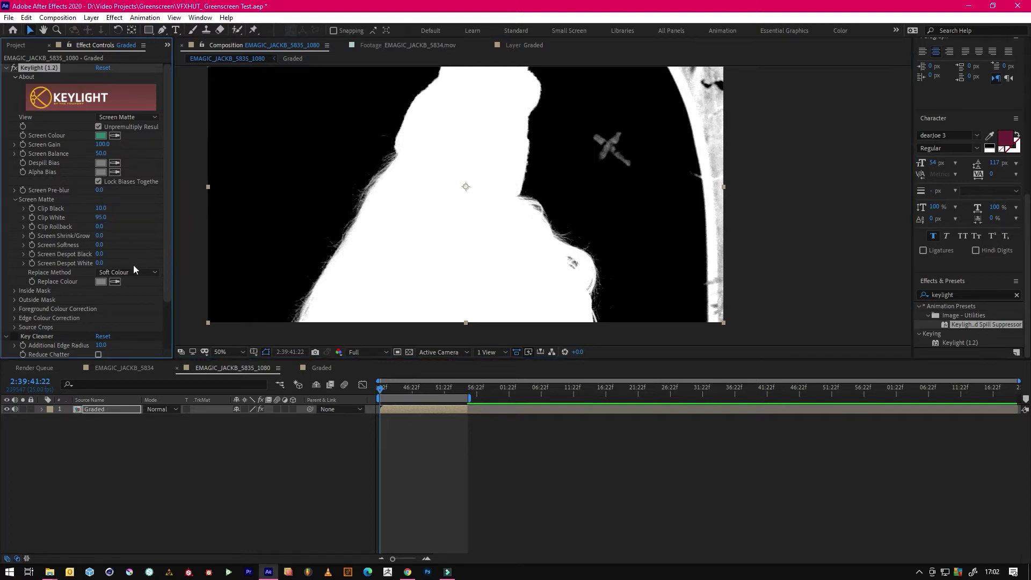
Switch Keylight's view from Screen Matte to Intermediate Result.
{"action": "left_click", "coordinate": [129, 117]}
{"action": "left_click", "coordinate": [148, 235]}
{"action": "left_click", "coordinate": [136, 269]}
Set Keylight's Replace Method to Hard Colour.
{"action": "left_click", "coordinate": [139, 308]}
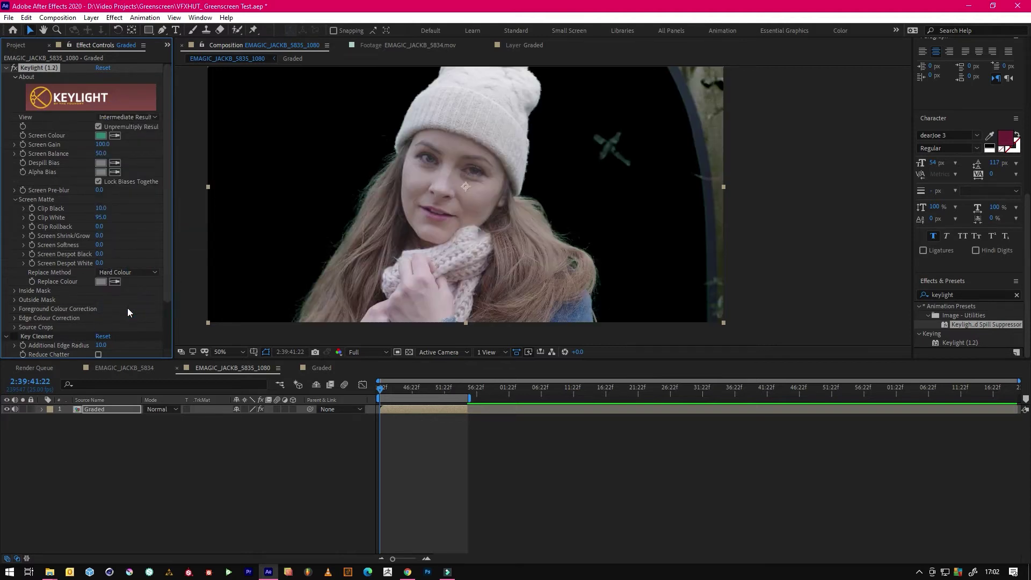
{"action": "scroll", "coordinate": [114, 311], "scroll_direction": "down", "scroll_amount": 3}
{"action": "key", "text": "comma"}
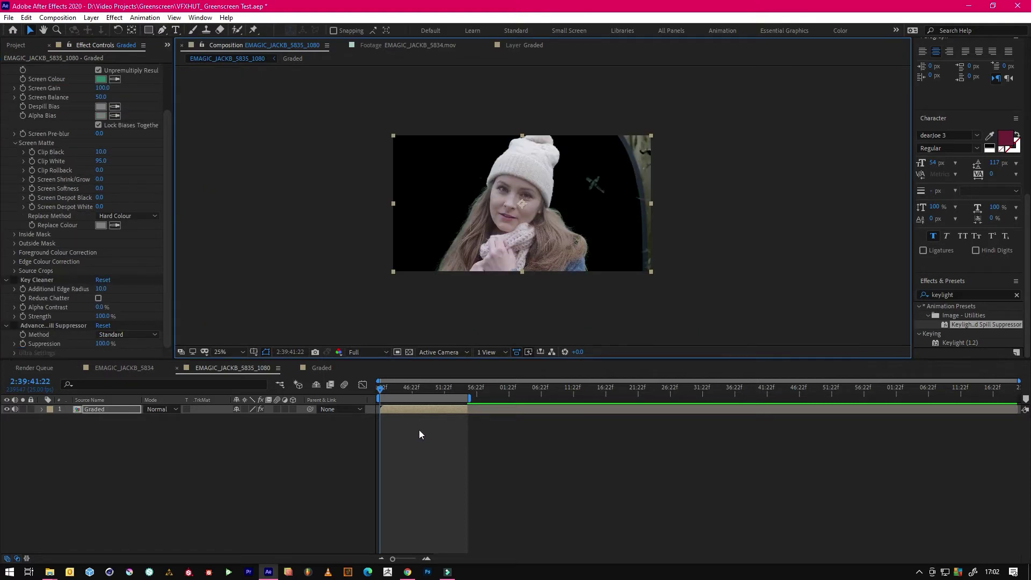
{"action": "key", "text": "period"}
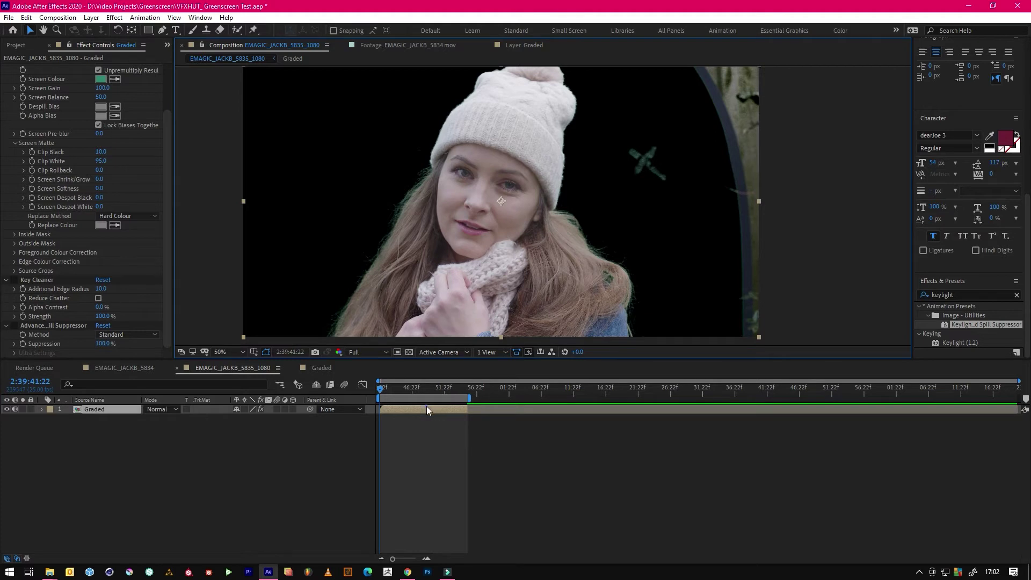
Draw a Pen mask around the stray cross mark and dark edge on the frame's right.
{"action": "left_click", "coordinate": [163, 30]}
{"action": "key", "text": "comma"}
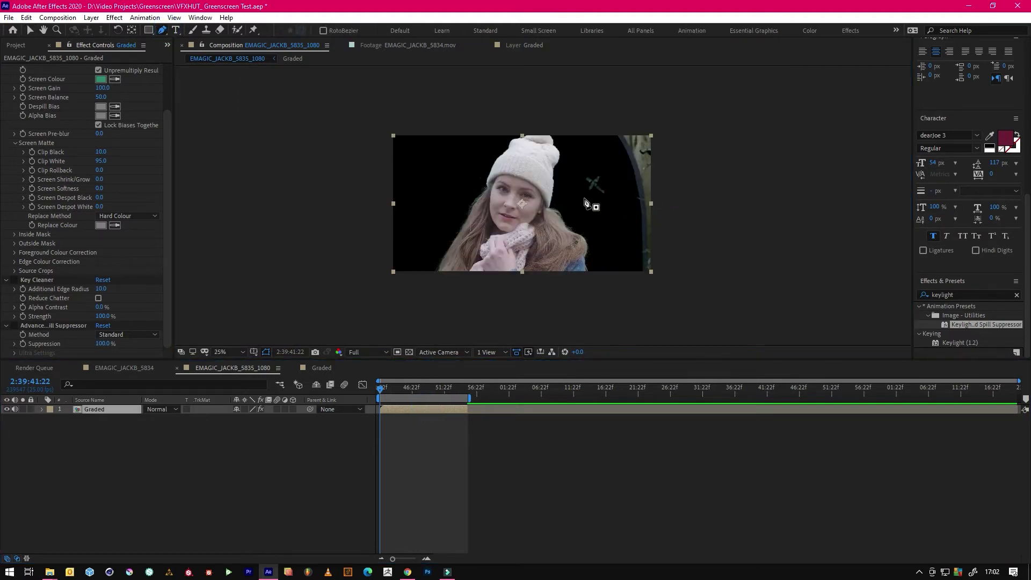
{"action": "left_click", "coordinate": [585, 190]}
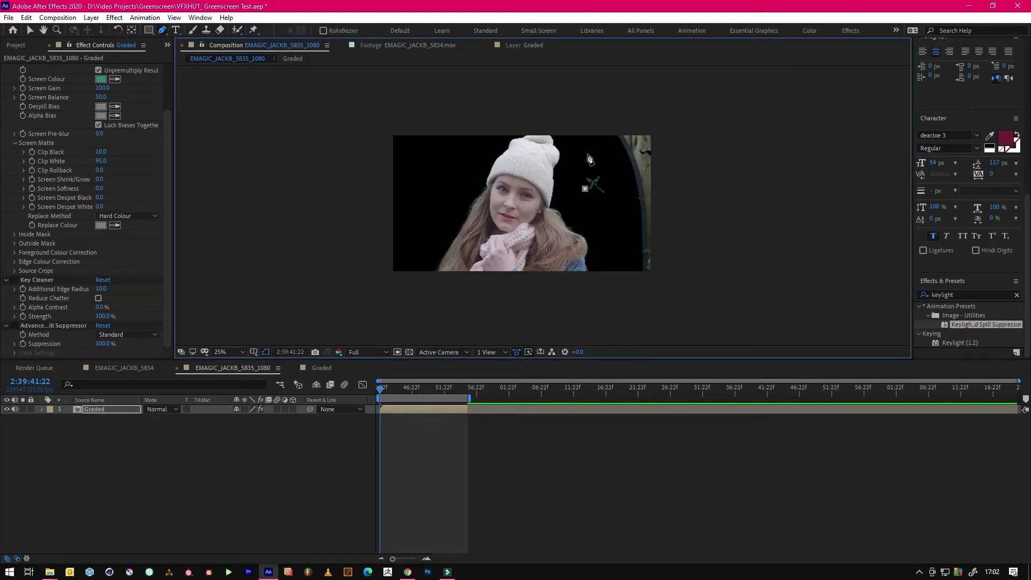
{"action": "left_click", "coordinate": [614, 167]}
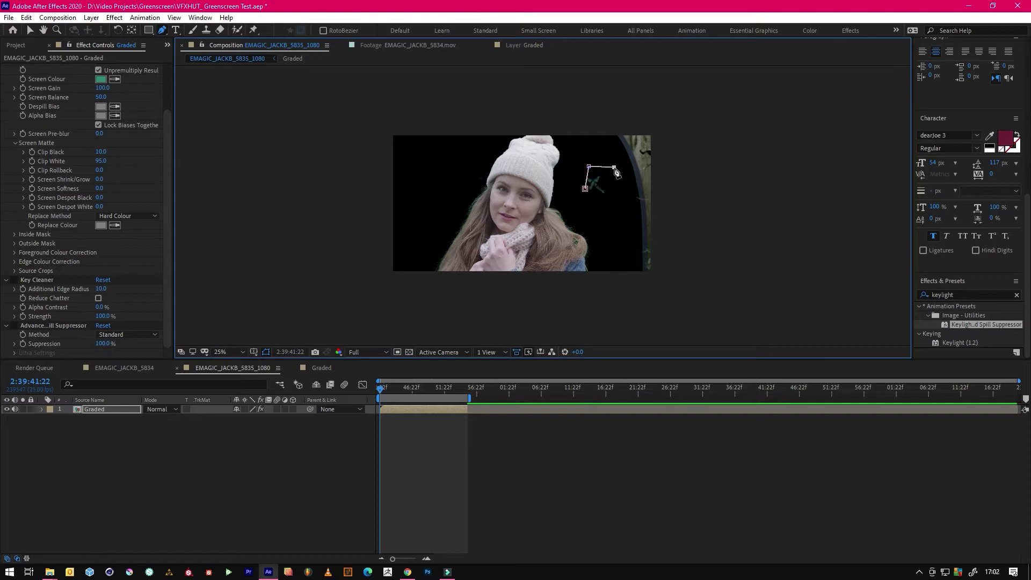
{"action": "left_click", "coordinate": [598, 126]}
{"action": "left_click", "coordinate": [678, 118]}
{"action": "left_click", "coordinate": [665, 278]}
{"action": "left_click", "coordinate": [631, 282]}
{"action": "left_click", "coordinate": [619, 203]}
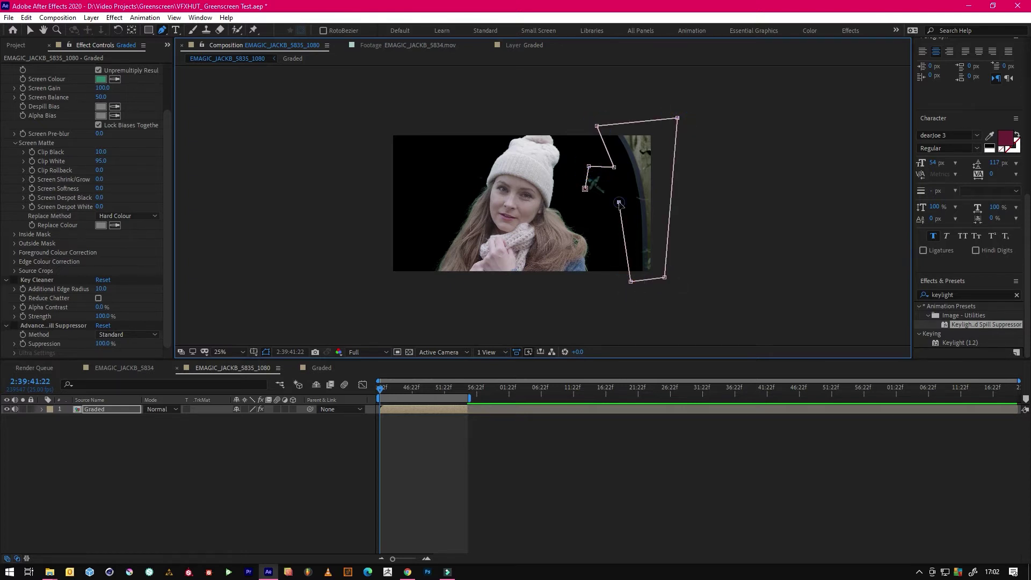
{"action": "left_click", "coordinate": [585, 189]}
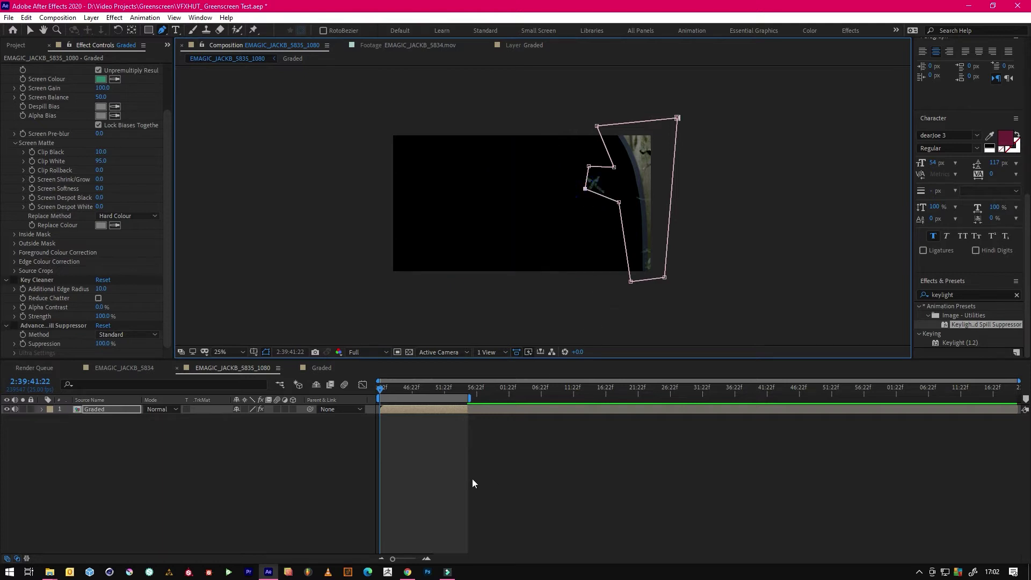
Set Mask 1's mode on the Graded layer to Subtract.
{"action": "left_click", "coordinate": [120, 409]}
{"action": "key", "text": "m"}
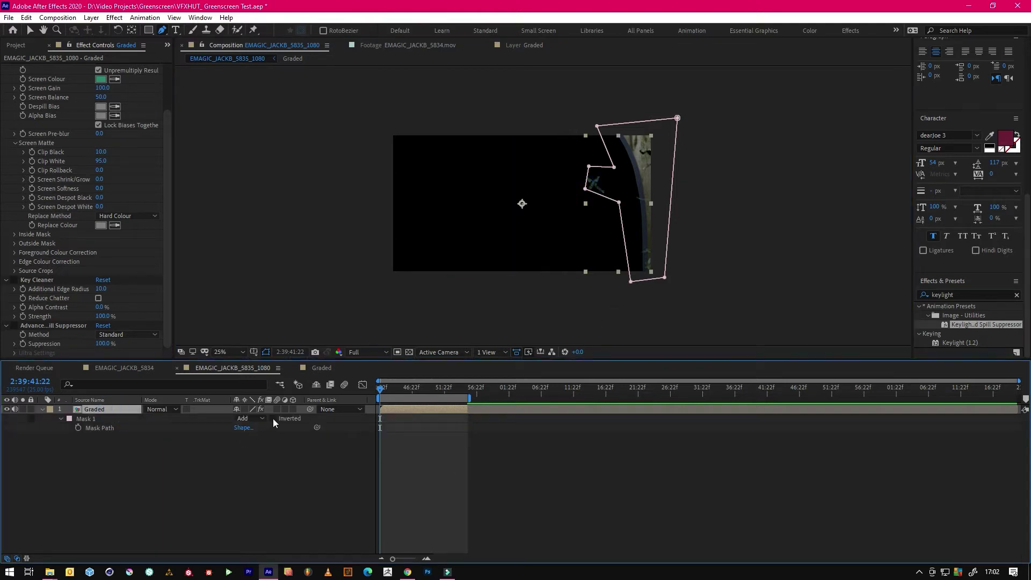
{"action": "left_click", "coordinate": [262, 418]}
{"action": "left_click", "coordinate": [263, 453]}
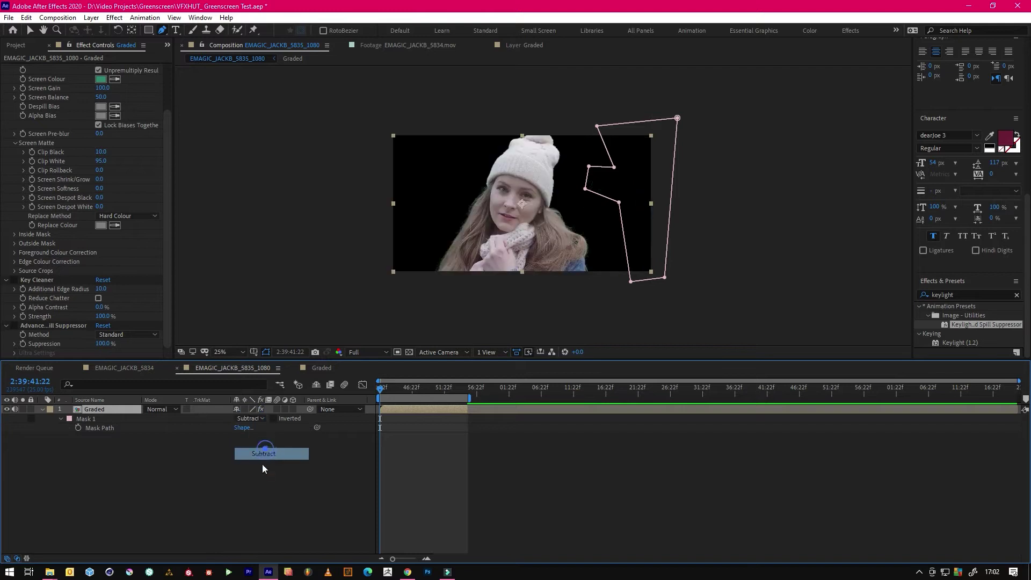
{"action": "left_click", "coordinate": [540, 447]}
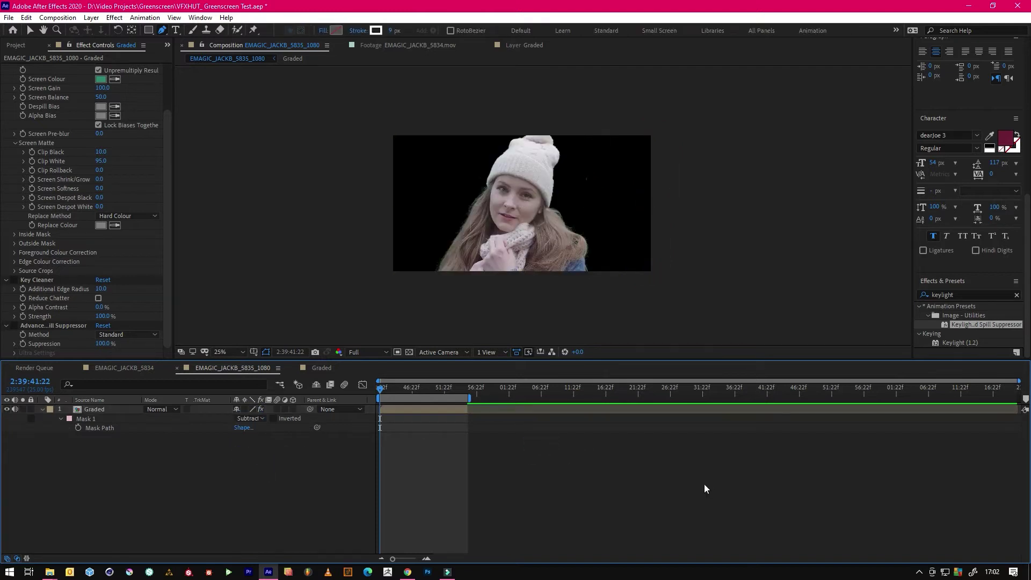
Check the subtracted mask at a later frame with the Graded layer selected.
{"action": "left_click", "coordinate": [30, 32]}
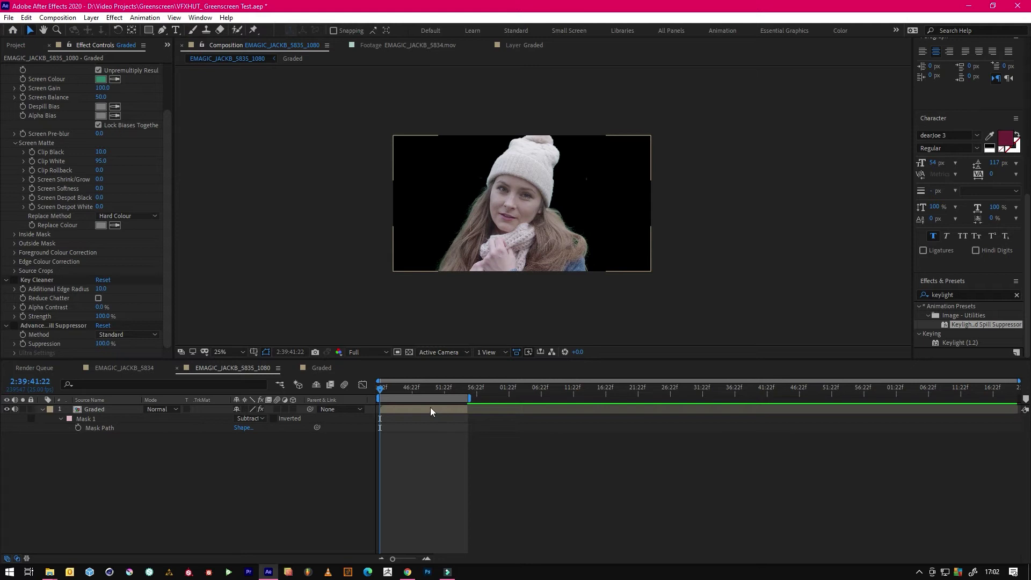
{"action": "left_click", "coordinate": [595, 184]}
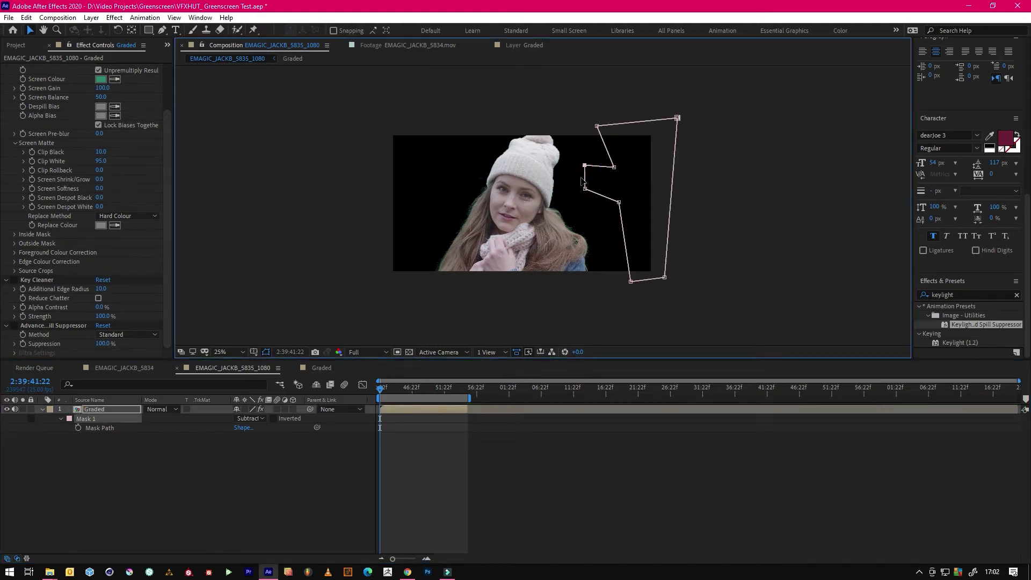
{"action": "left_click", "coordinate": [413, 474]}
{"action": "left_click", "coordinate": [387, 388]}
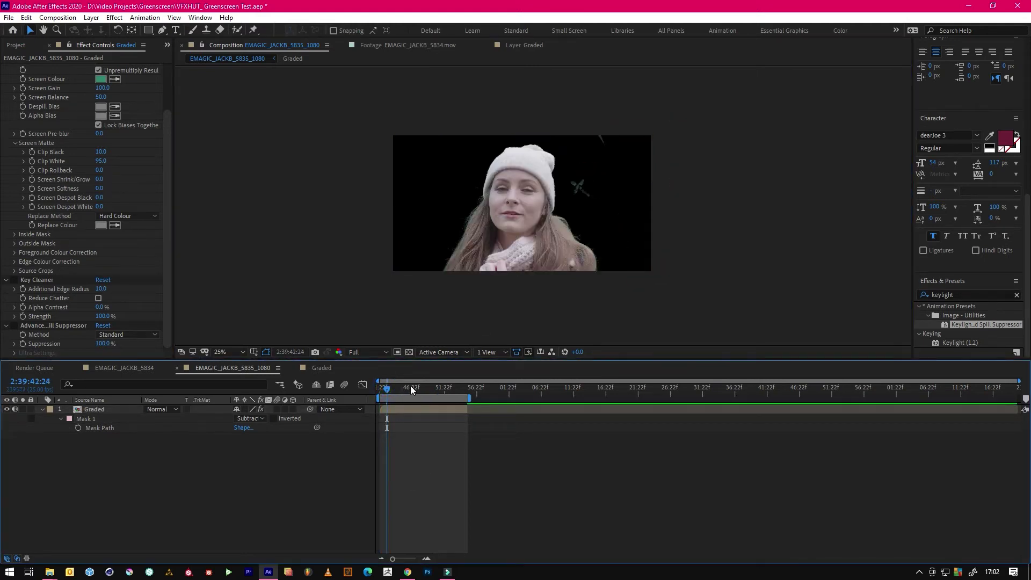
{"action": "left_click", "coordinate": [92, 408]}
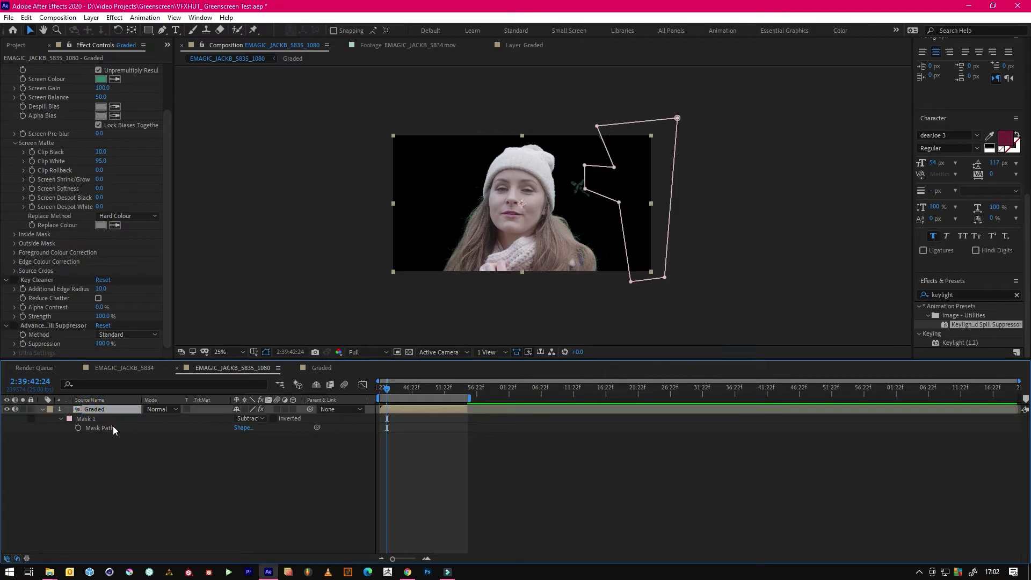
Turn on Mask Path keyframing, reposition the mask at several frames, and save the project.
{"action": "left_click_drag", "start_coordinate": [384, 393], "coordinate": [372, 390]}
{"action": "left_click", "coordinate": [78, 428]}
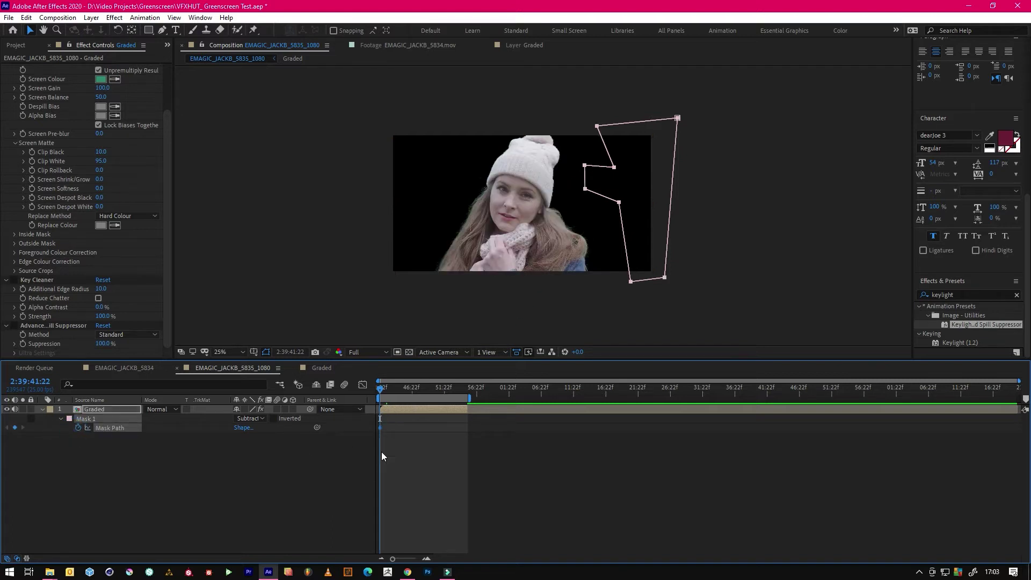
{"action": "left_click", "coordinate": [401, 384]}
{"action": "left_click_drag", "start_coordinate": [640, 179], "coordinate": [642, 175]}
{"action": "left_click", "coordinate": [436, 385]}
{"action": "left_click", "coordinate": [456, 385]}
{"action": "left_click_drag", "start_coordinate": [421, 393], "coordinate": [429, 390]}
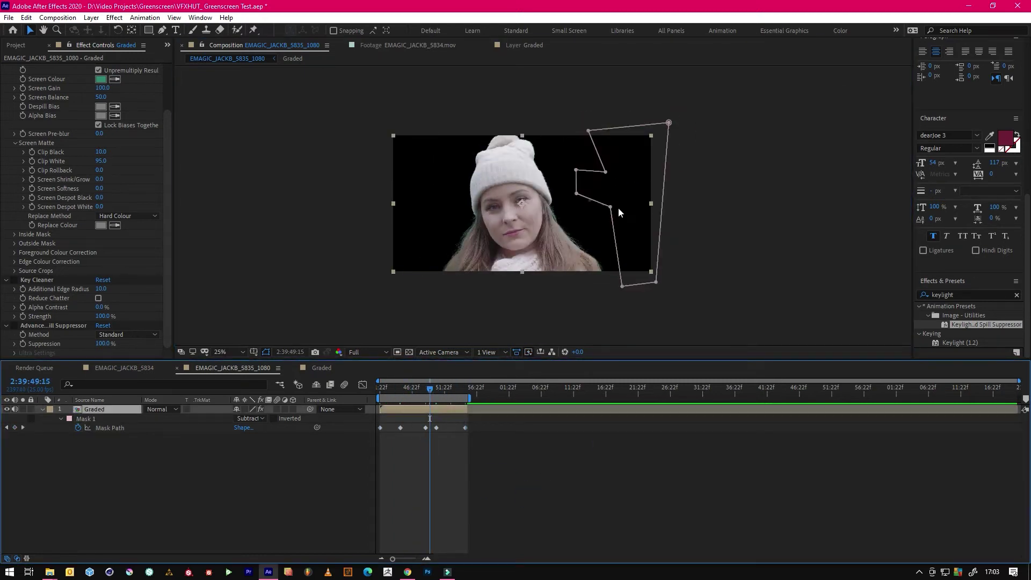
{"action": "left_click", "coordinate": [412, 384]}
{"action": "left_click", "coordinate": [398, 385]}
{"action": "key", "text": "ctrl+s"}
At 2:39:45:08, pull the mask's top-left point away from her hat.
{"action": "left_click", "coordinate": [428, 558]}
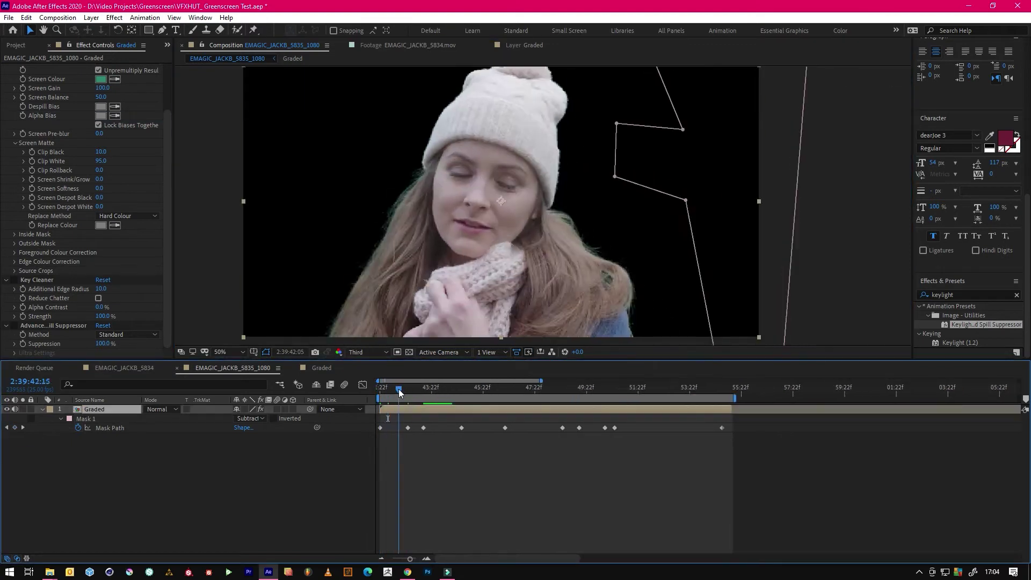
{"action": "left_click", "coordinate": [468, 400]}
{"action": "left_click_drag", "start_coordinate": [100, 152], "coordinate": [107, 152]}
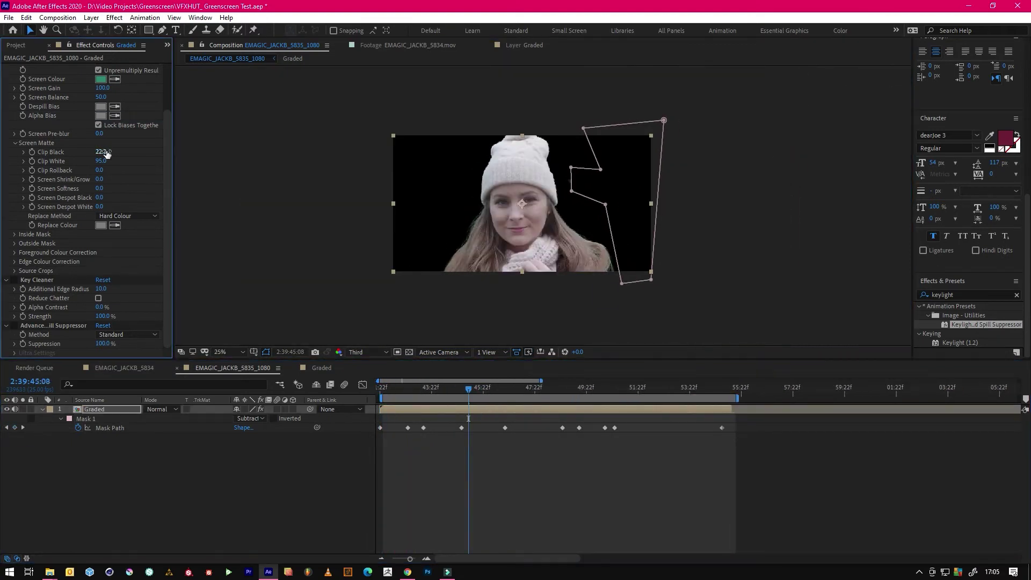
{"action": "key", "text": "ctrl+z"}
{"action": "scroll", "coordinate": [632, 188], "scroll_direction": "up", "scroll_amount": 2}
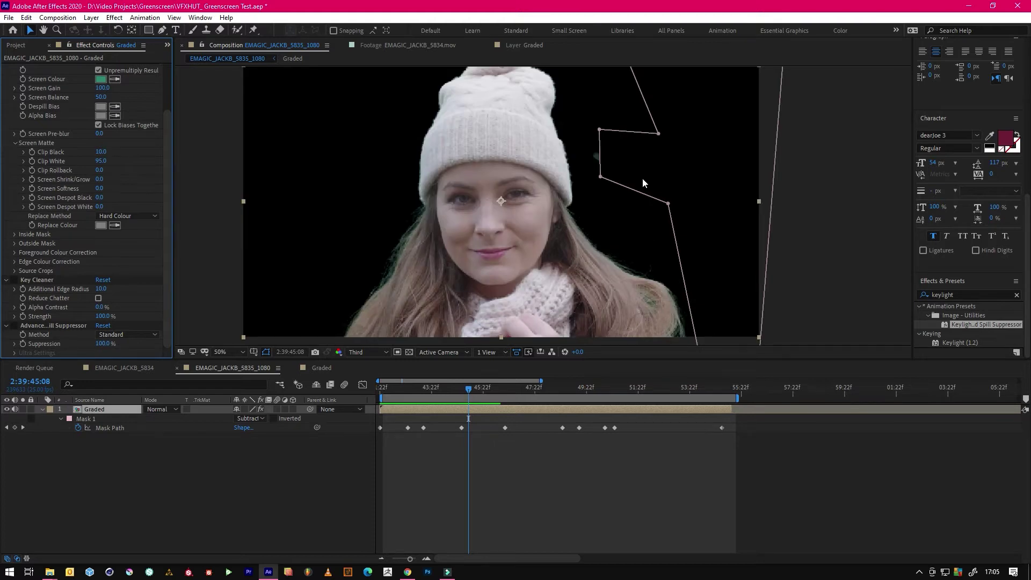
{"action": "left_click_drag", "start_coordinate": [636, 185], "coordinate": [537, 172]}
{"action": "scroll", "coordinate": [529, 173], "scroll_direction": "down", "scroll_amount": 2}
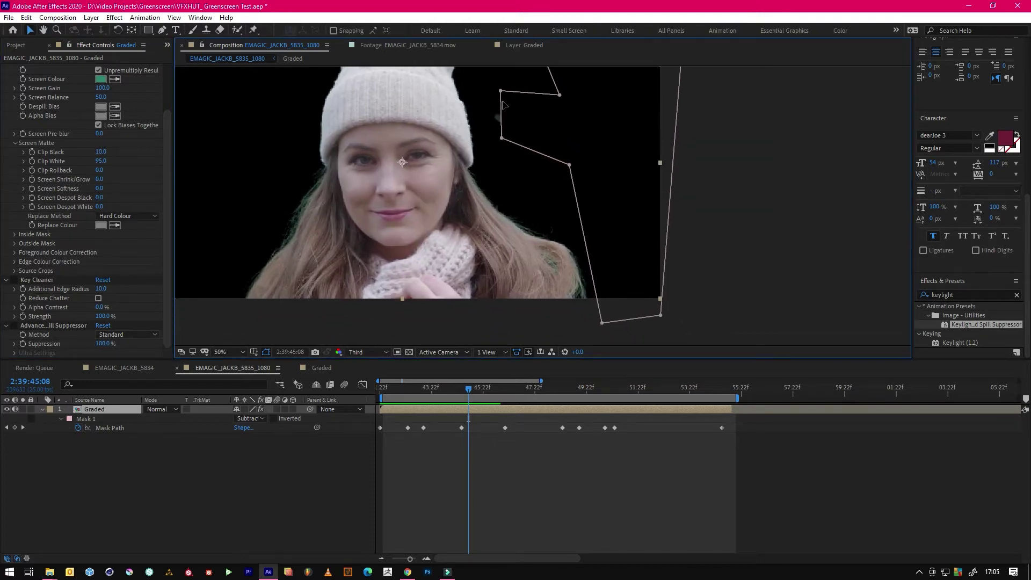
{"action": "left_click_drag", "start_coordinate": [500, 90], "coordinate": [482, 92]}
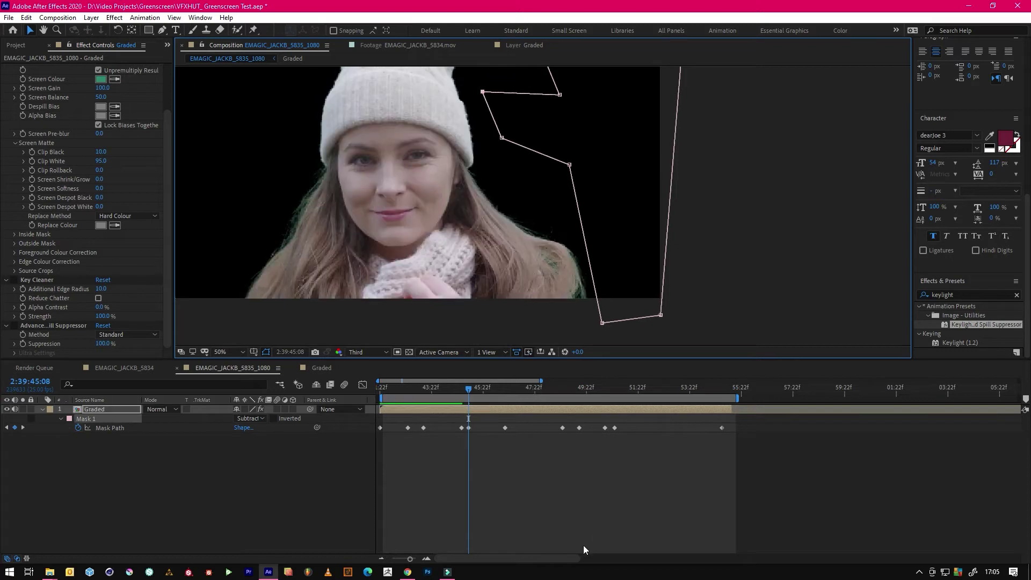
Nudge a mask keyframe earlier, select the point beside her hat, and preview the shot.
{"action": "left_click_drag", "start_coordinate": [462, 429], "coordinate": [455, 428]}
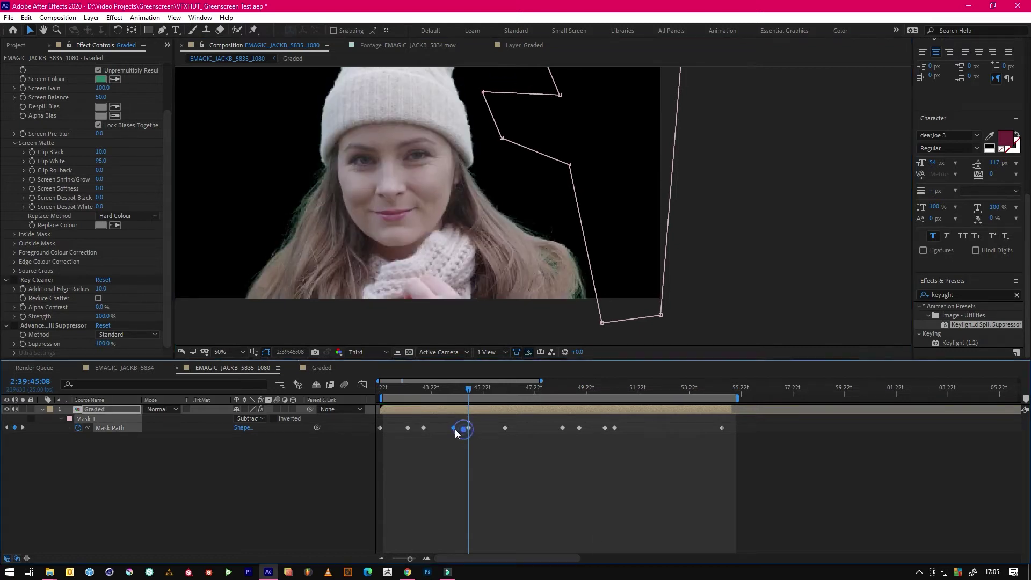
{"action": "left_click", "coordinate": [436, 387]}
{"action": "left_click", "coordinate": [499, 141]}
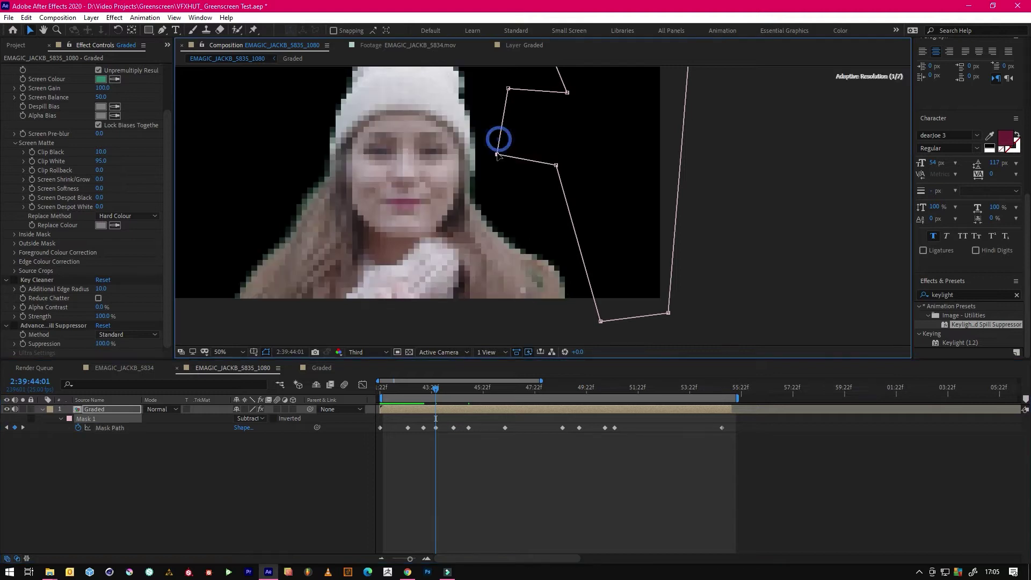
{"action": "left_click", "coordinate": [414, 387]}
{"action": "key", "text": "space"}
{"action": "left_click_drag", "start_coordinate": [545, 393], "coordinate": [376, 390]}
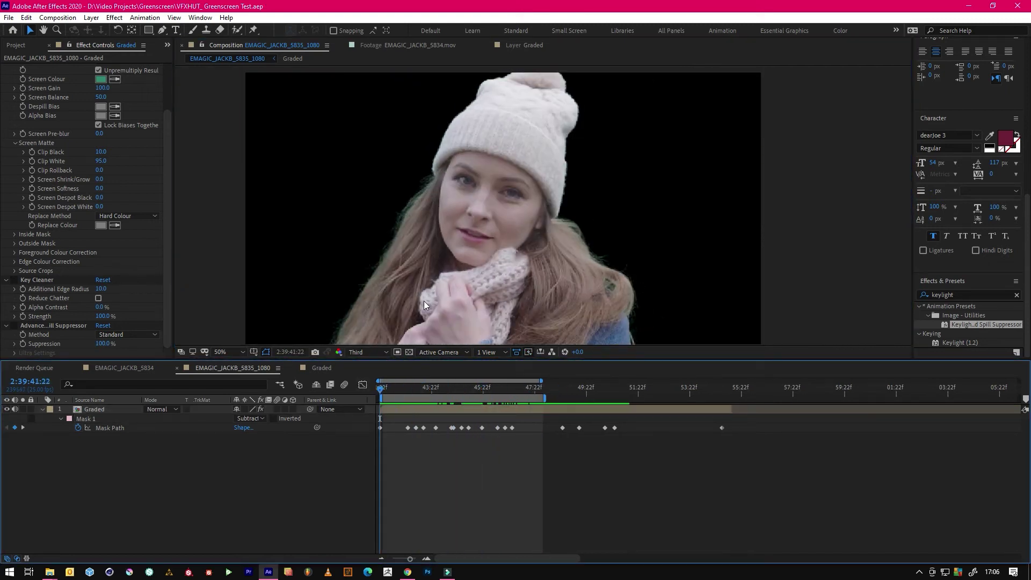
Replay the keyed preview, return to the shot's start, and set preview resolution to Full.
{"action": "key", "text": "space"}
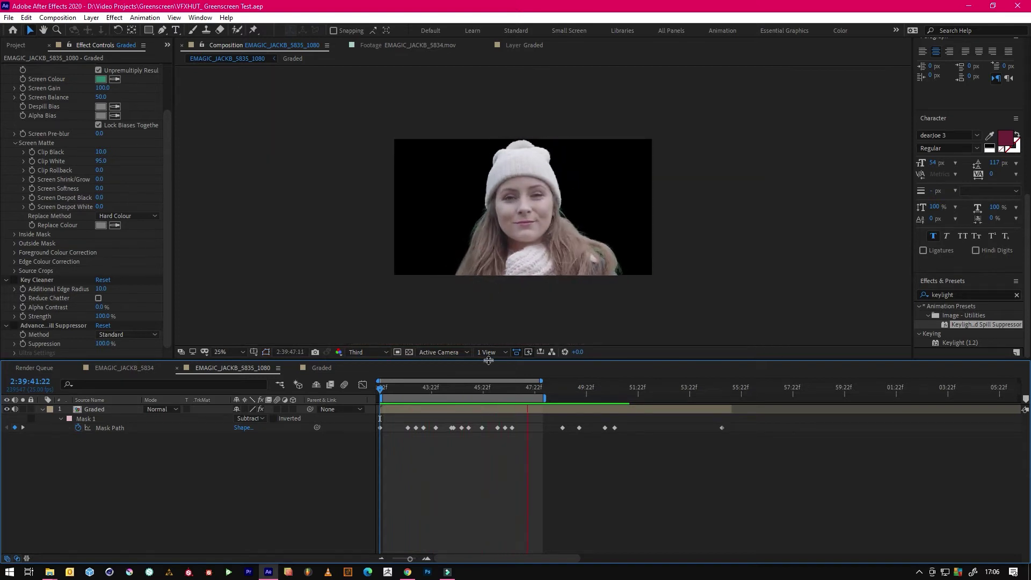
{"action": "left_click", "coordinate": [505, 389]}
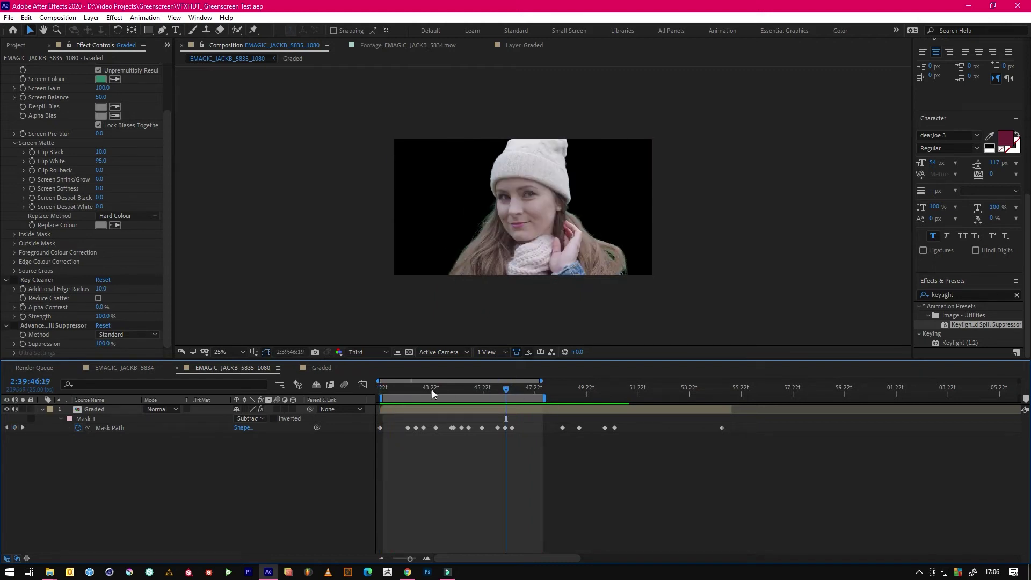
{"action": "left_click_drag", "start_coordinate": [432, 389], "coordinate": [342, 392]}
{"action": "scroll", "coordinate": [514, 228], "scroll_direction": "up", "scroll_amount": 2}
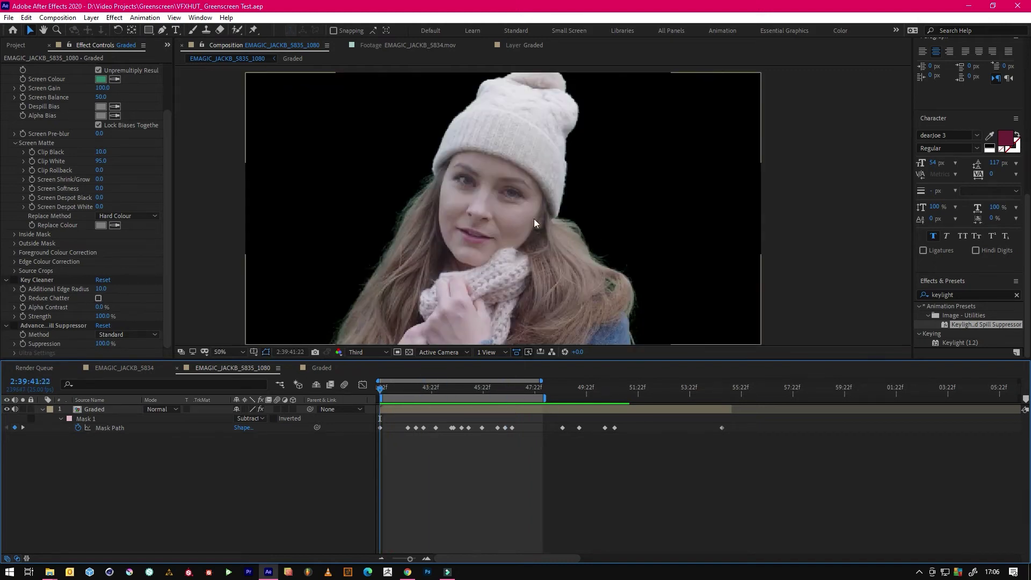
{"action": "left_click", "coordinate": [15, 280]}
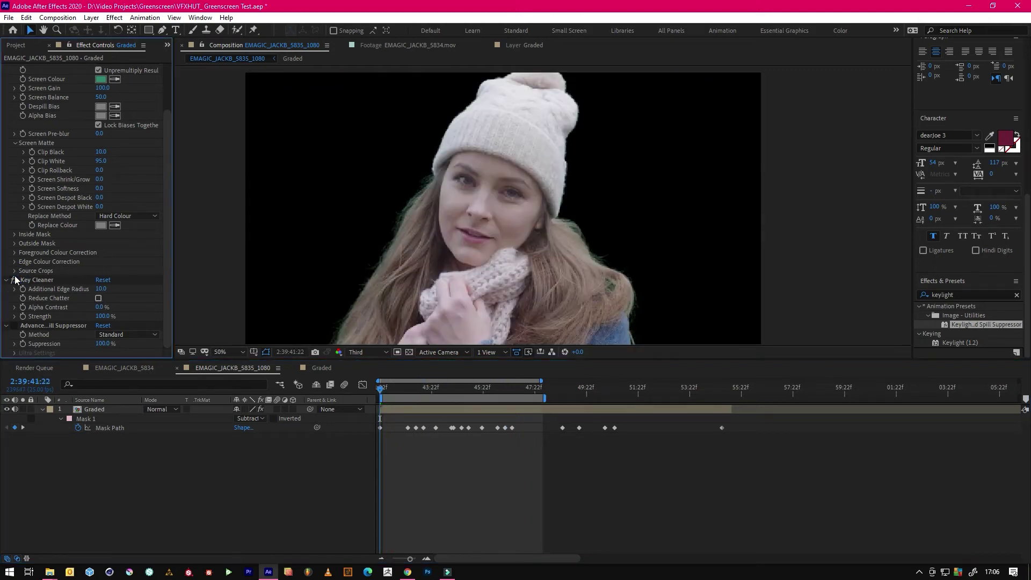
{"action": "left_click", "coordinate": [375, 352]}
{"action": "left_click", "coordinate": [365, 379]}
Inspect the hair edges and Keylight's Key Cleaner and Advanced Spill Suppressor settings, then zoom to 25%.
{"action": "scroll", "coordinate": [370, 247], "scroll_direction": "up", "scroll_amount": 4}
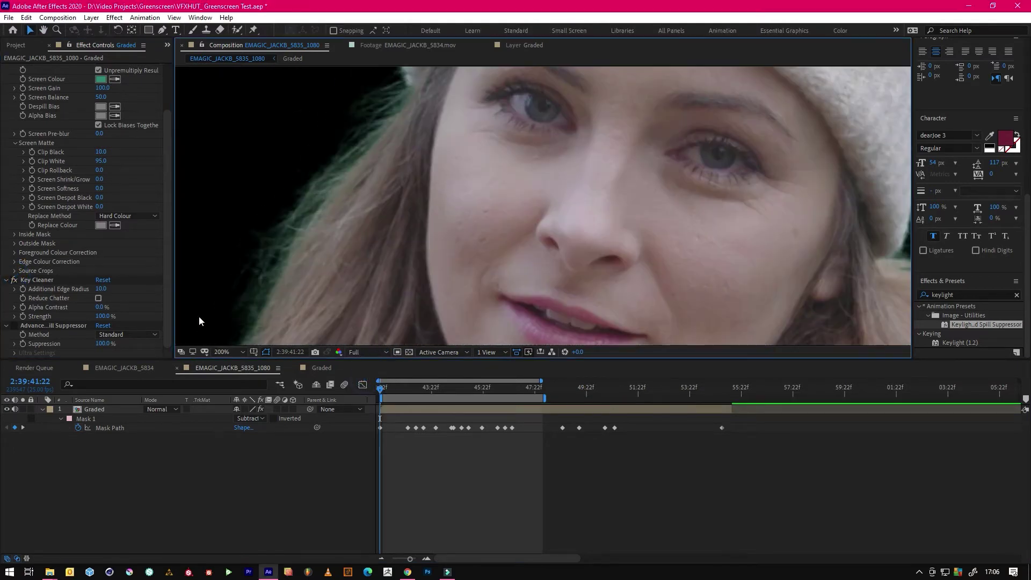
{"action": "left_click", "coordinate": [13, 283]}
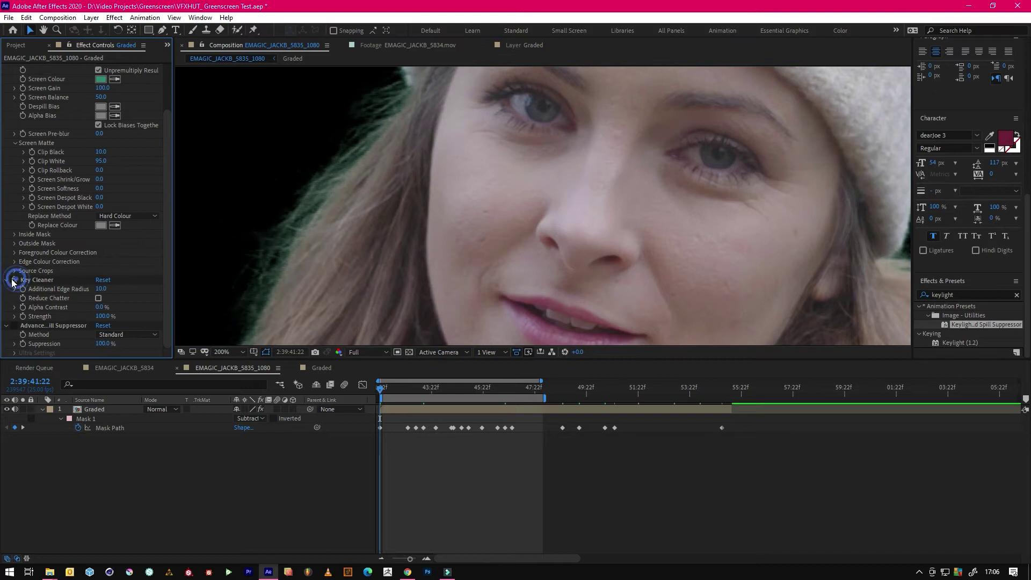
{"action": "scroll", "coordinate": [229, 213], "scroll_direction": "down", "scroll_amount": 2}
{"action": "left_click_drag", "start_coordinate": [504, 240], "coordinate": [303, 133]}
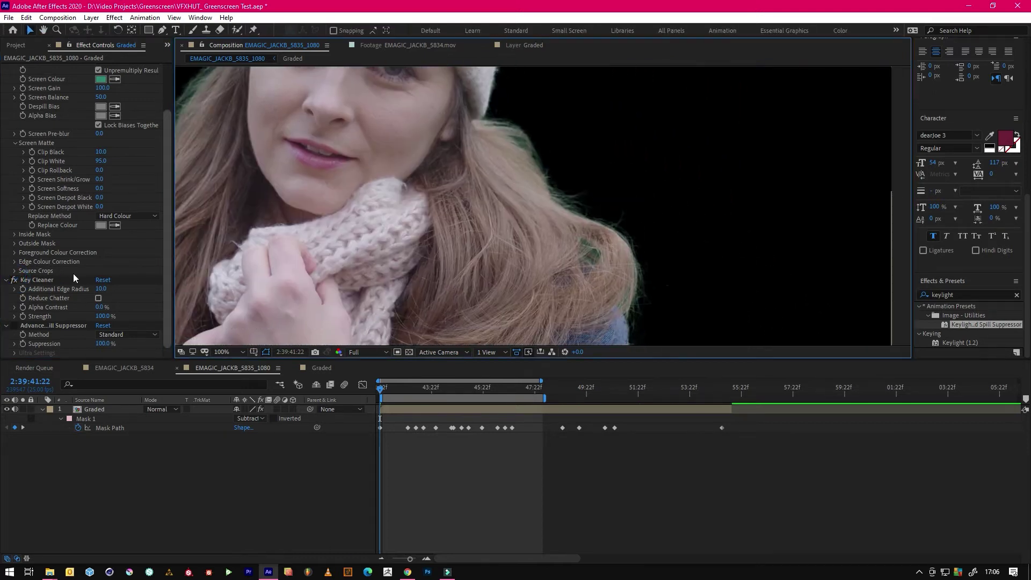
{"action": "left_click", "coordinate": [13, 286]}
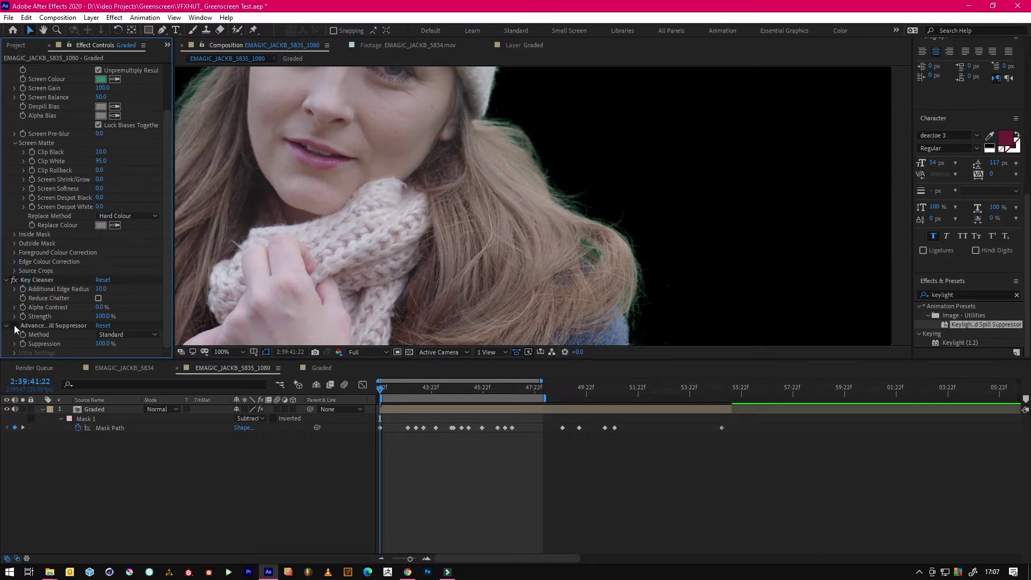
{"action": "scroll", "coordinate": [523, 191], "scroll_direction": "down", "scroll_amount": 2}
{"action": "left_click_drag", "start_coordinate": [446, 186], "coordinate": [535, 225]}
{"action": "key", "text": "v"}
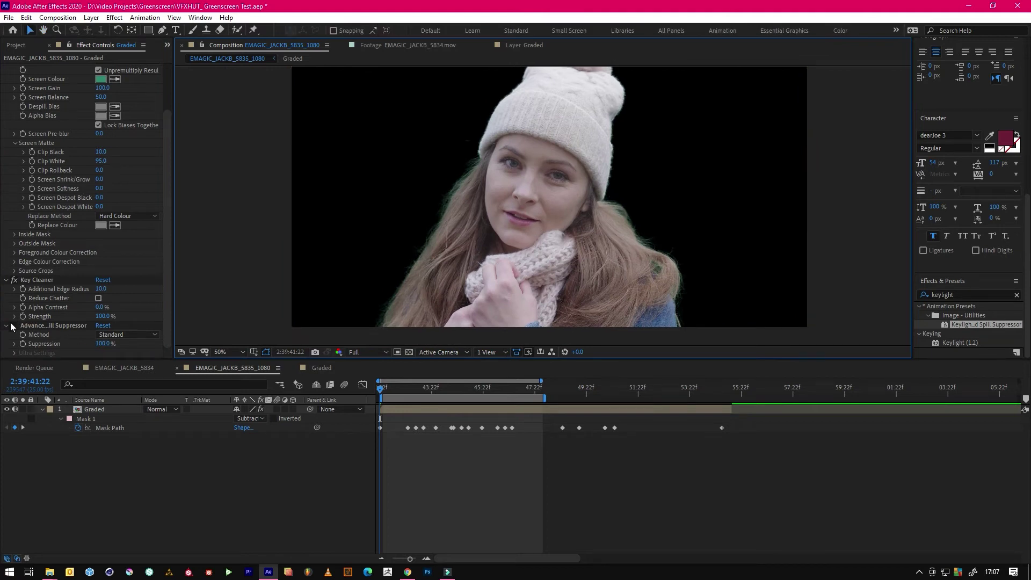
{"action": "left_click", "coordinate": [13, 326]}
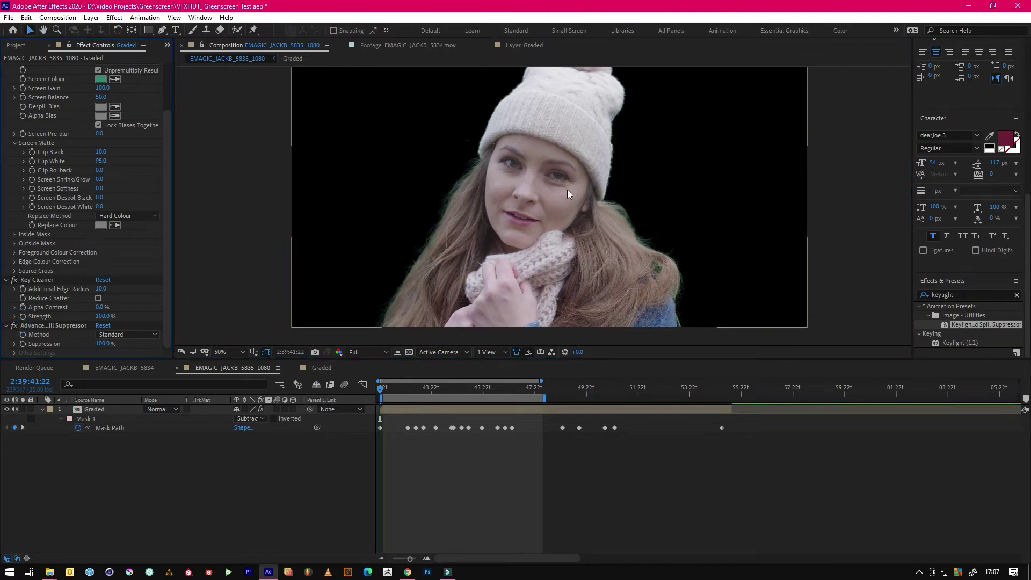
{"action": "key", "text": "comma"}
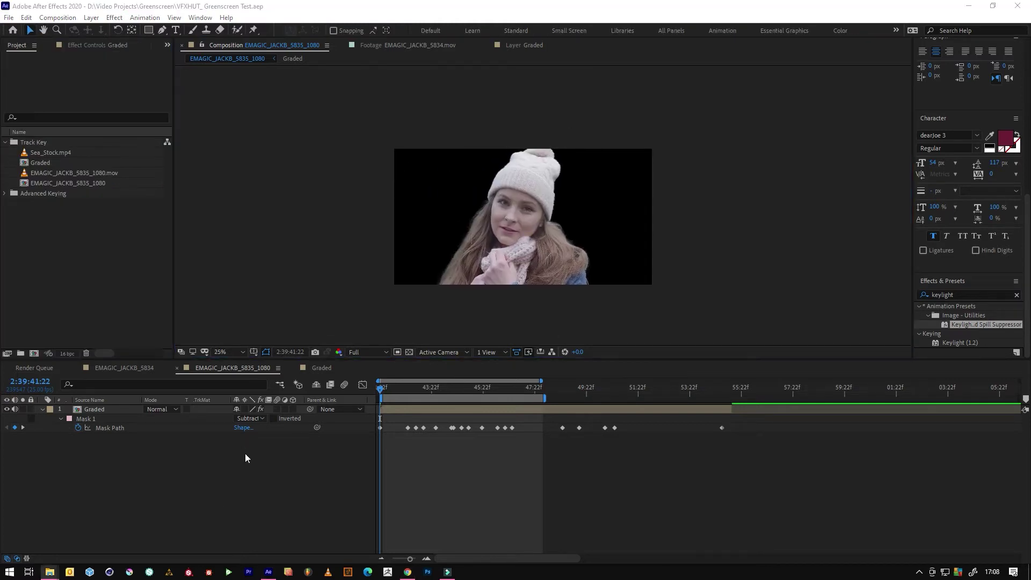
Import snow.mp4 into the Track Key folder and save the project.
{"action": "left_click_drag", "start_coordinate": [375, 291], "coordinate": [34, 144]}
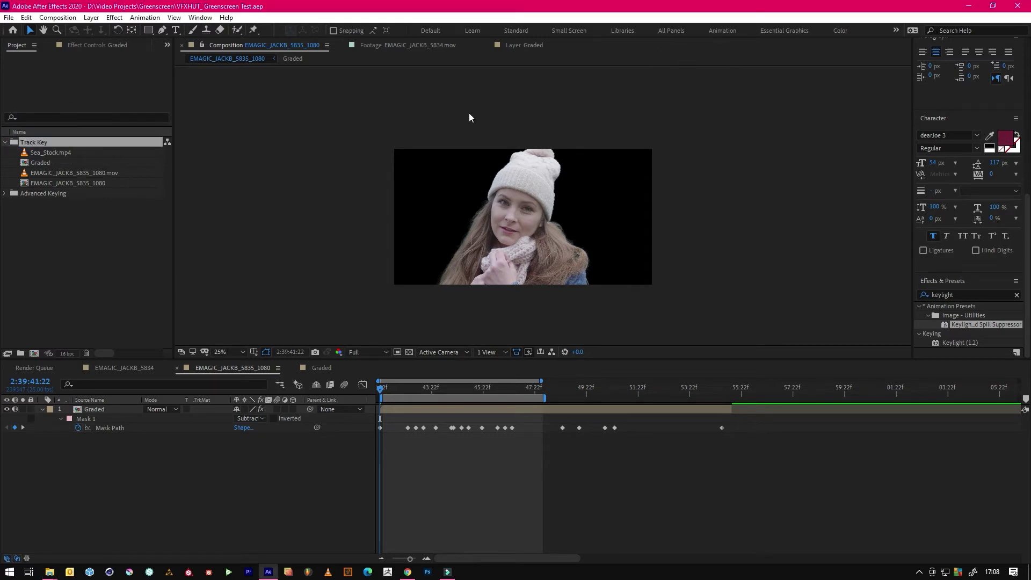
{"action": "left_click", "coordinate": [9, 17]}
{"action": "left_click", "coordinate": [32, 115]}
Hide Graded, add snow.mp4 as the top comp layer, preview it, and zoom to 50%.
{"action": "left_click", "coordinate": [7, 409]}
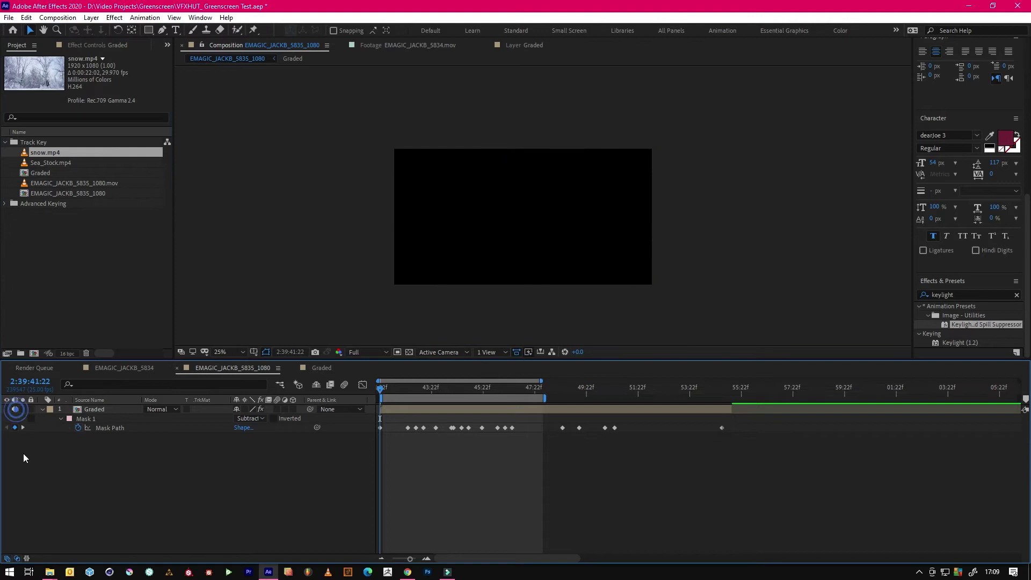
{"action": "left_click", "coordinate": [33, 463]}
{"action": "left_click_drag", "start_coordinate": [81, 153], "coordinate": [524, 219]}
{"action": "left_click", "coordinate": [395, 389]}
{"action": "key", "text": "space"}
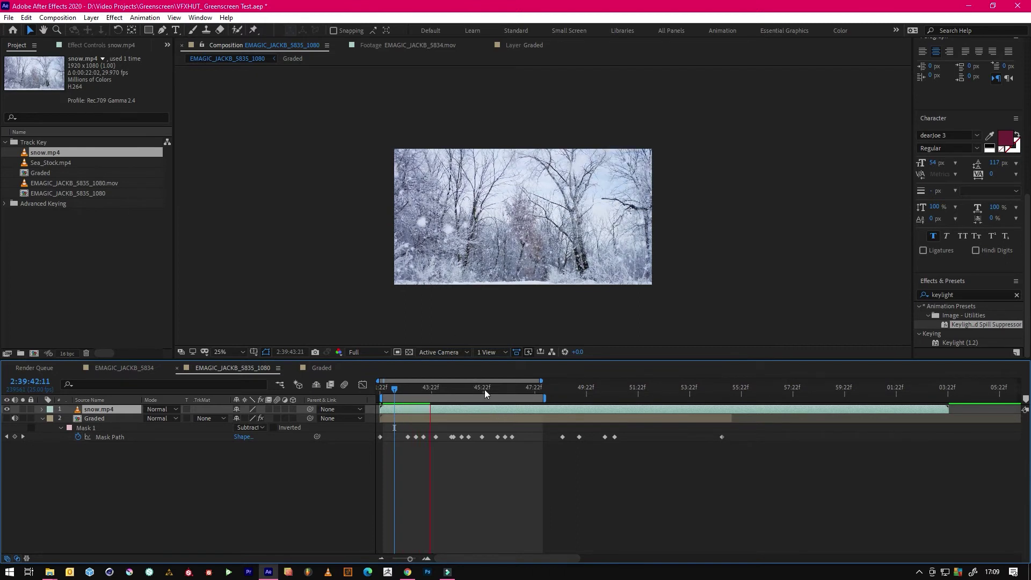
{"action": "key", "text": "space"}
{"action": "left_click_drag", "start_coordinate": [416, 394], "coordinate": [376, 414]}
{"action": "key", "text": "period"}
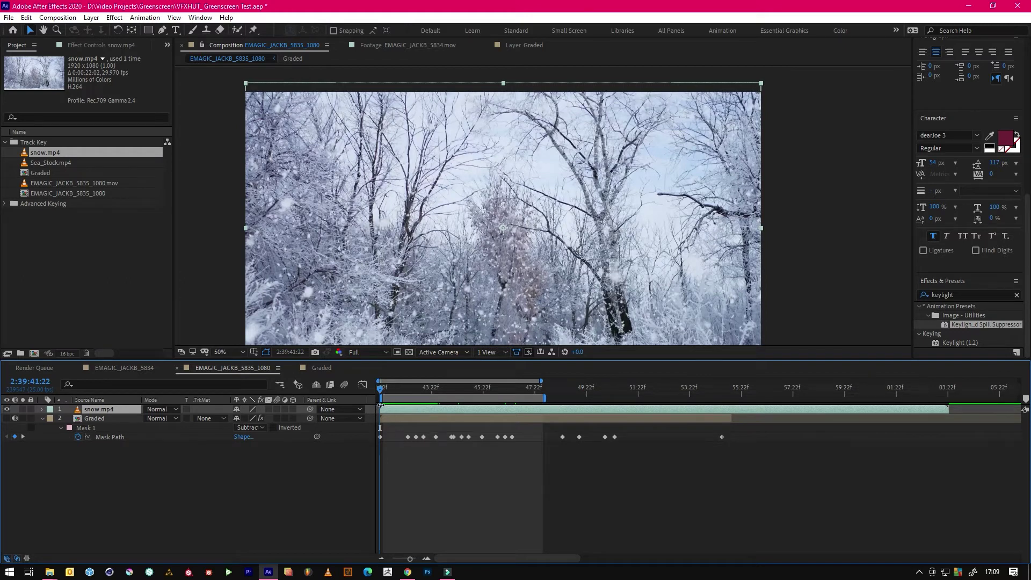
{"action": "left_click_drag", "start_coordinate": [383, 401], "coordinate": [380, 400]}
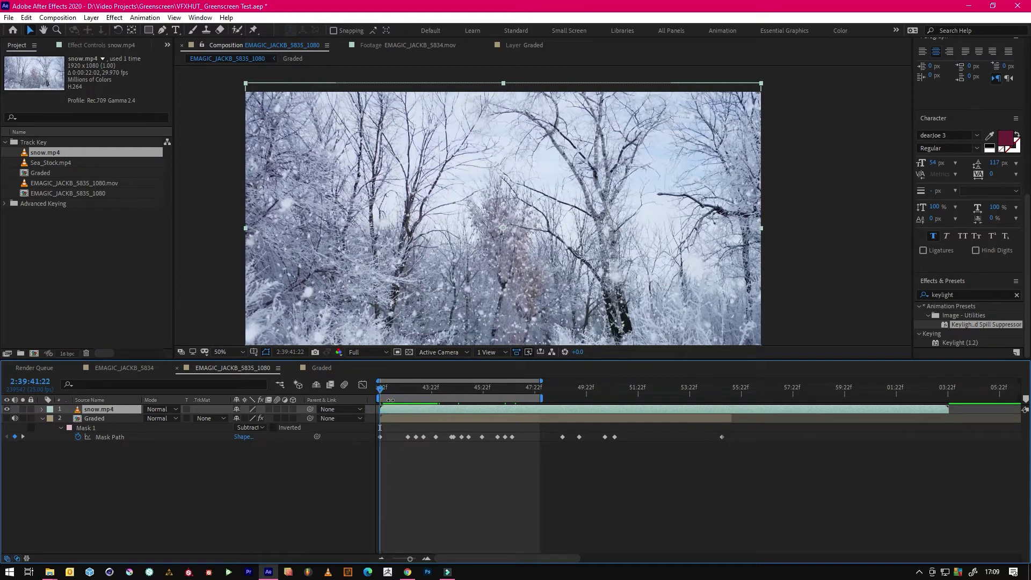
Keyframe snow.mp4's Scale to start at 109% and return to 100% a few seconds later.
{"action": "key", "text": "s"}
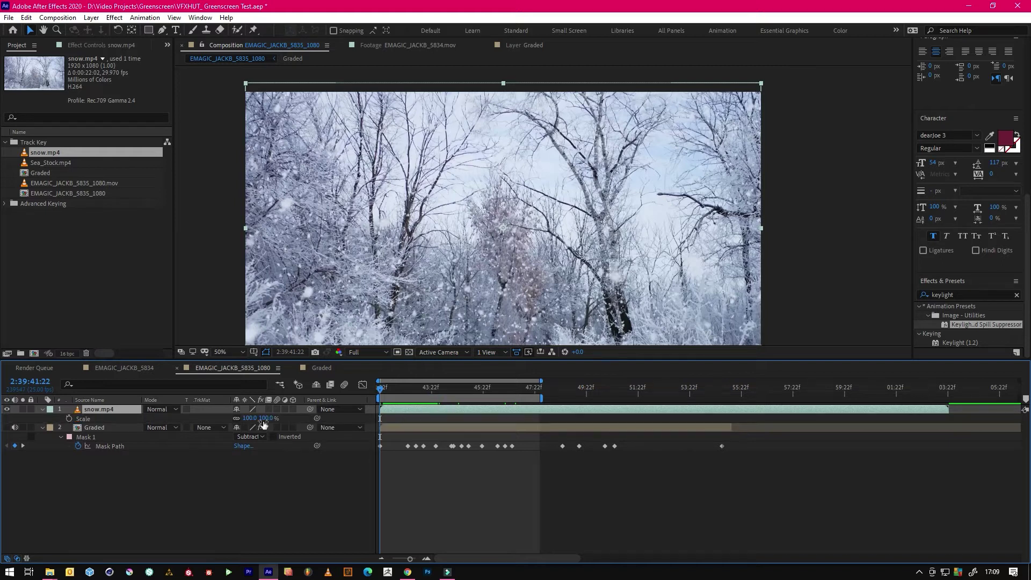
{"action": "left_click", "coordinate": [72, 418]}
{"action": "left_click_drag", "start_coordinate": [440, 388], "coordinate": [543, 406]}
{"action": "left_click_drag", "start_coordinate": [248, 424], "coordinate": [250, 420]}
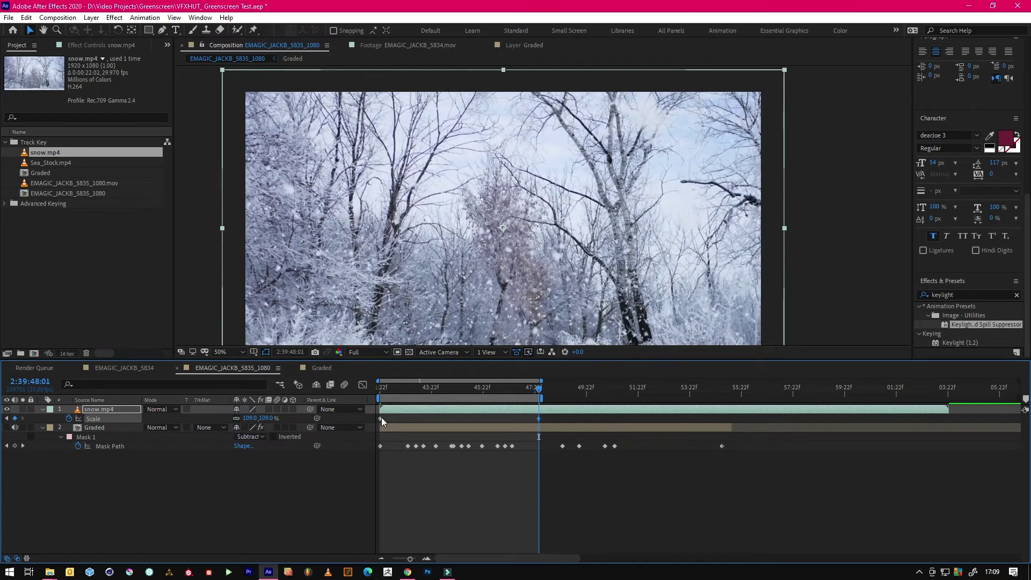
{"action": "mouse_move", "coordinate": [380, 419]}
{"action": "left_mouse_down"}
{"action": "mouse_move", "coordinate": [516, 418]}
{"action": "mouse_move", "coordinate": [381, 418]}
{"action": "left_mouse_up"}
{"action": "left_click", "coordinate": [542, 418]}
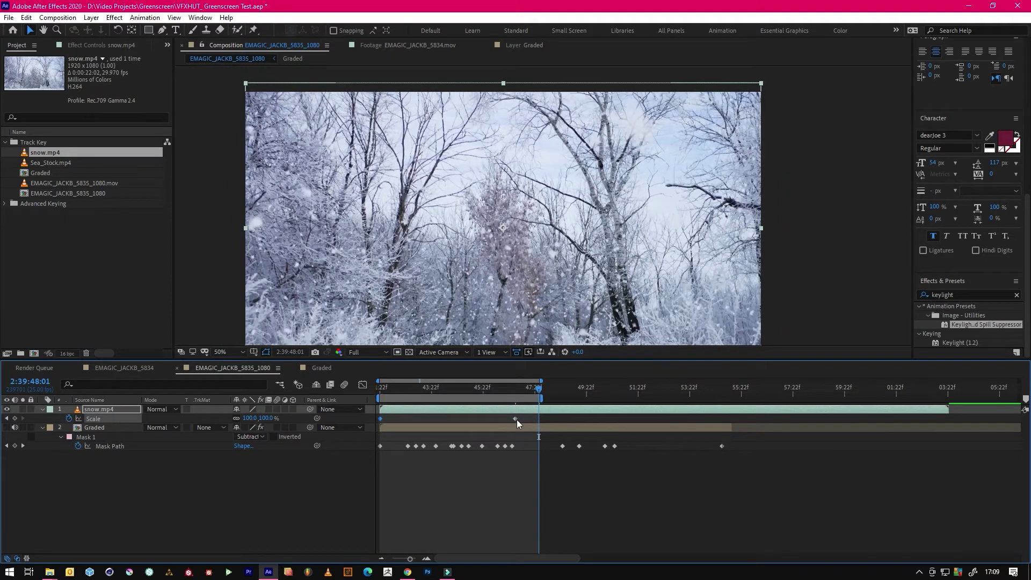
{"action": "left_click_drag", "start_coordinate": [515, 419], "coordinate": [539, 419]}
{"action": "left_click_drag", "start_coordinate": [409, 389], "coordinate": [367, 394]}
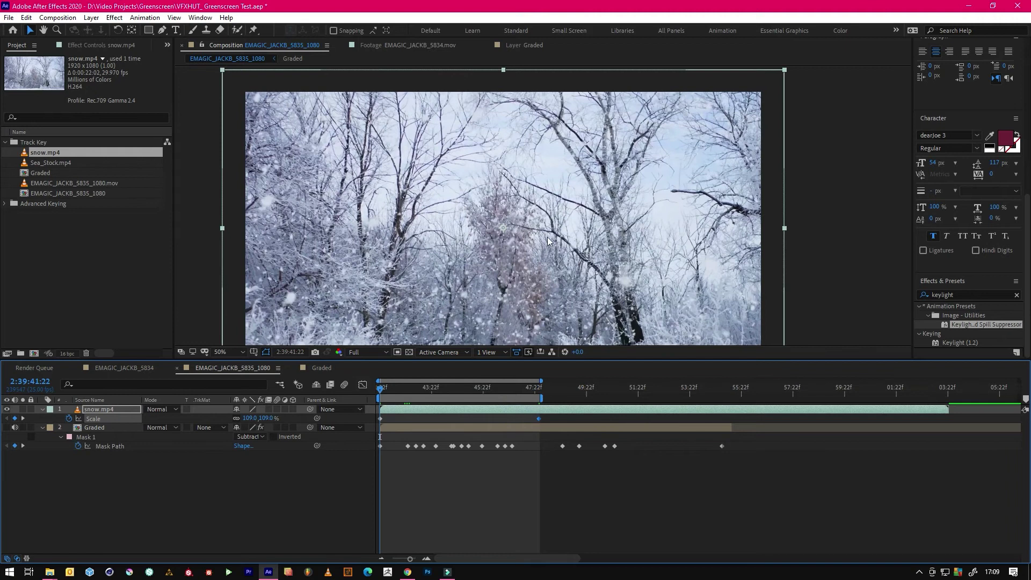
Preview the scale animation and pre-compose the snow layer into snow.mp4 Comp 1.
{"action": "scroll", "coordinate": [547, 237], "scroll_direction": "down", "scroll_amount": 2}
{"action": "key", "text": "space"}
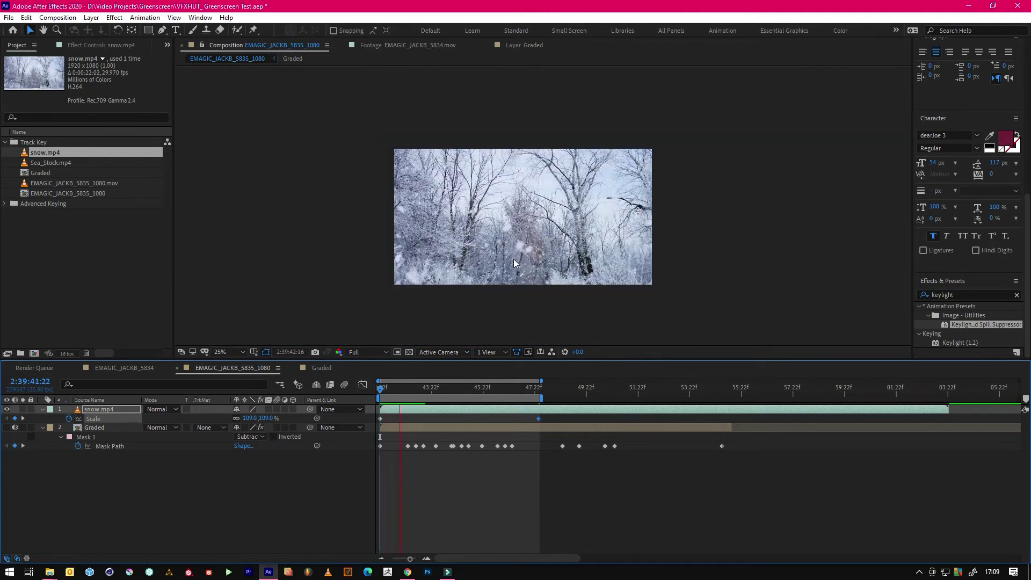
{"action": "right_click", "coordinate": [508, 429]}
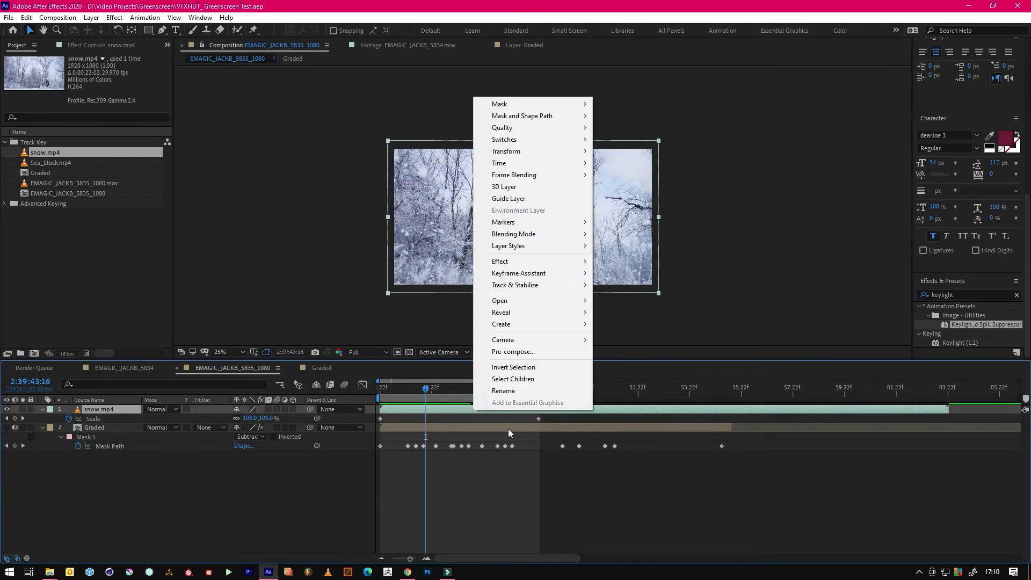
{"action": "left_click", "coordinate": [513, 351]}
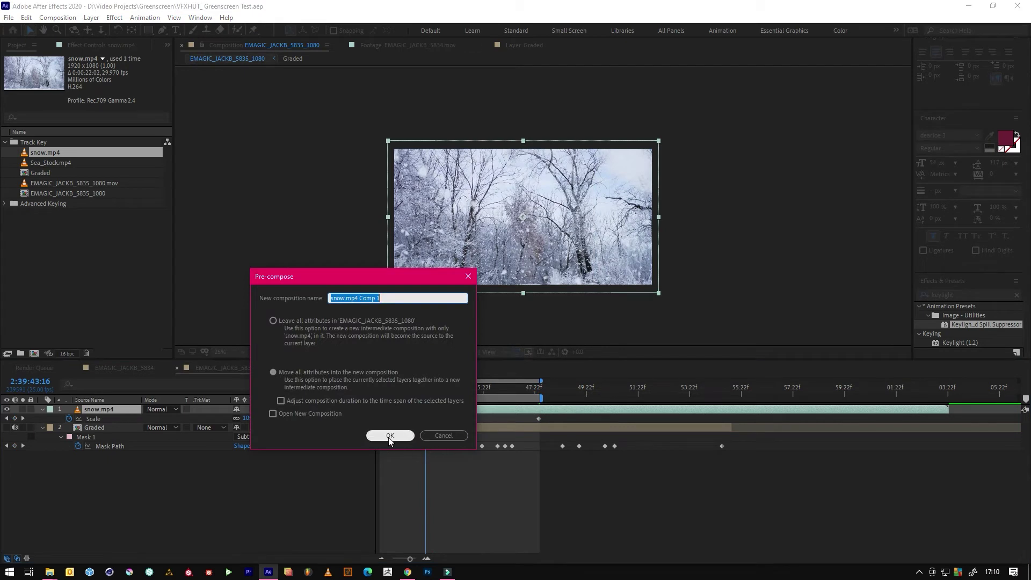
{"action": "left_click", "coordinate": [389, 437]}
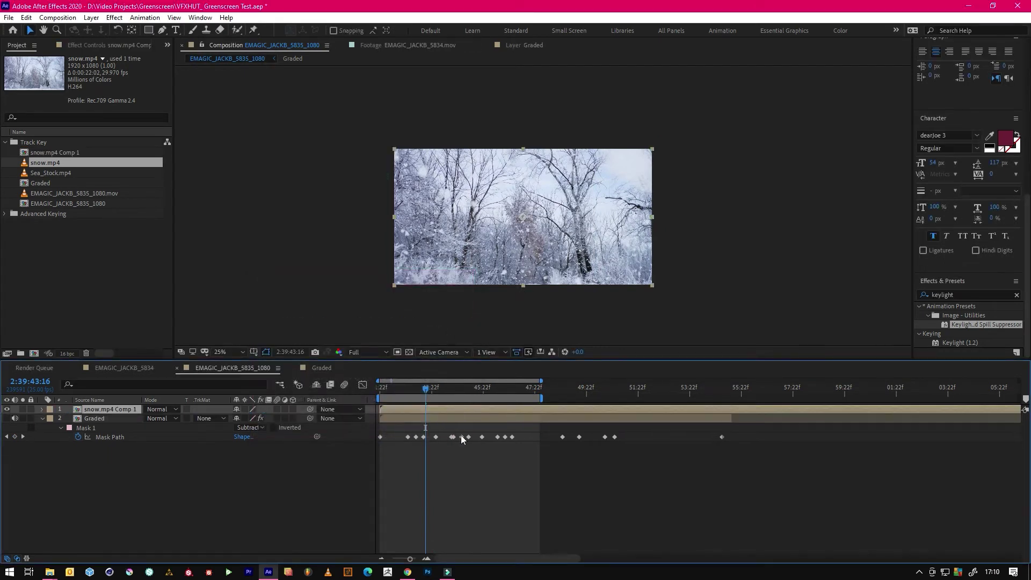
Scale the nested snow.mp4 Comp 1 layer up to 116%.
{"action": "key", "text": "s"}
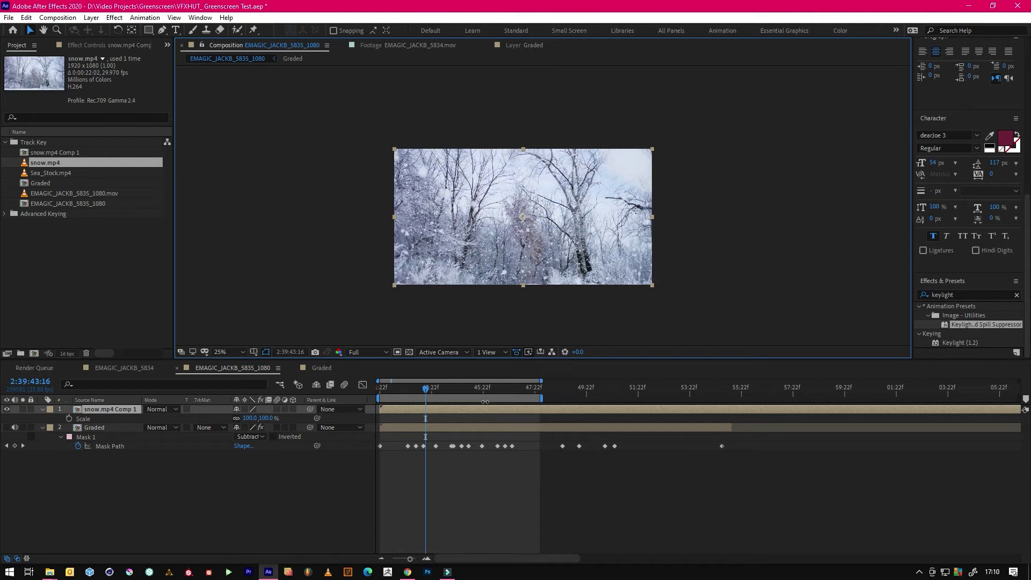
{"action": "left_click_drag", "start_coordinate": [250, 418], "coordinate": [260, 423]}
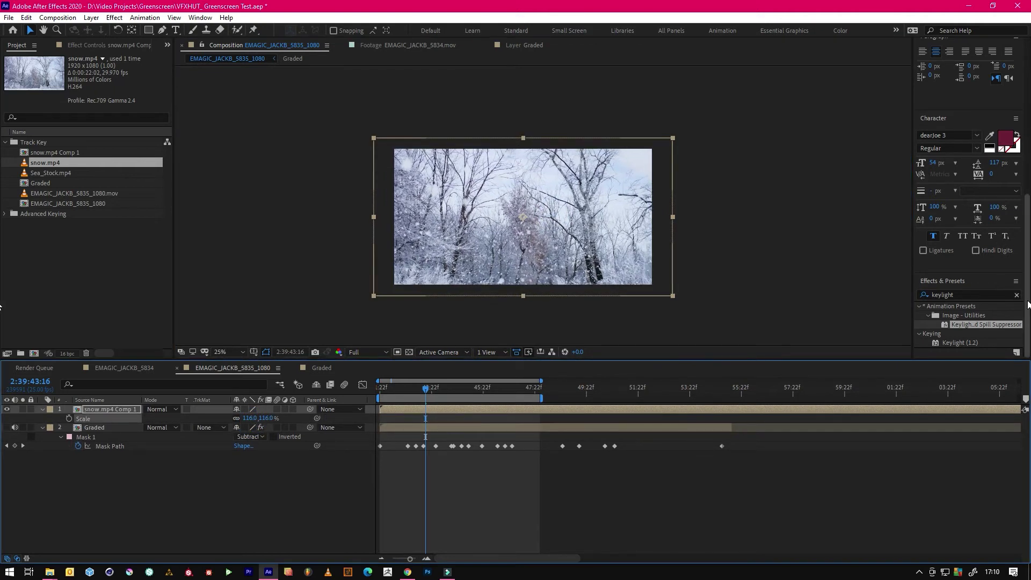
{"action": "left_click", "coordinate": [967, 295]}
{"action": "left_click", "coordinate": [564, 483]}
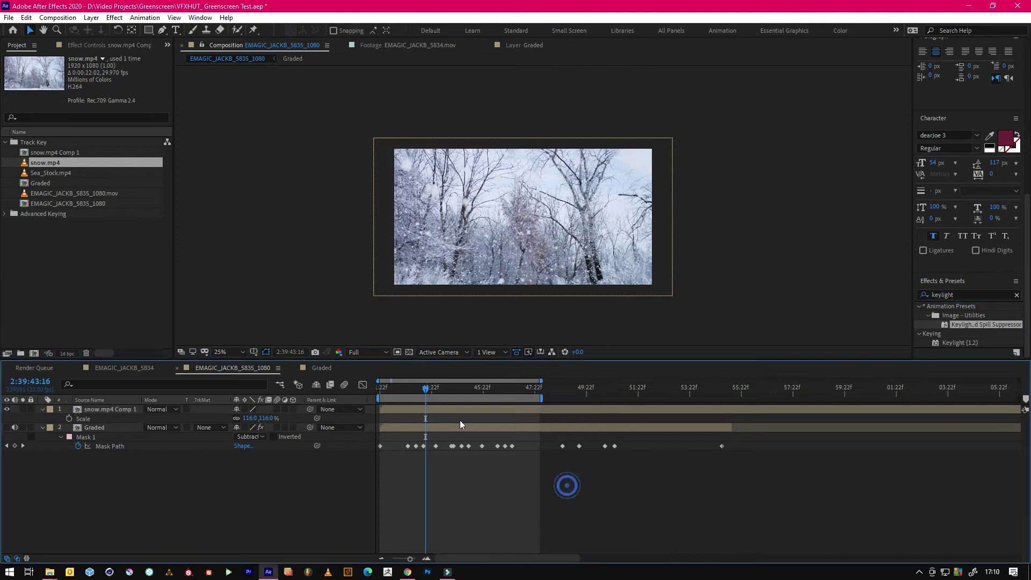
Move Graded above snow.mp4 Comp 1, make it visible again, and zoom to 50%.
{"action": "left_click_drag", "start_coordinate": [94, 428], "coordinate": [111, 409]}
{"action": "left_click", "coordinate": [8, 410]}
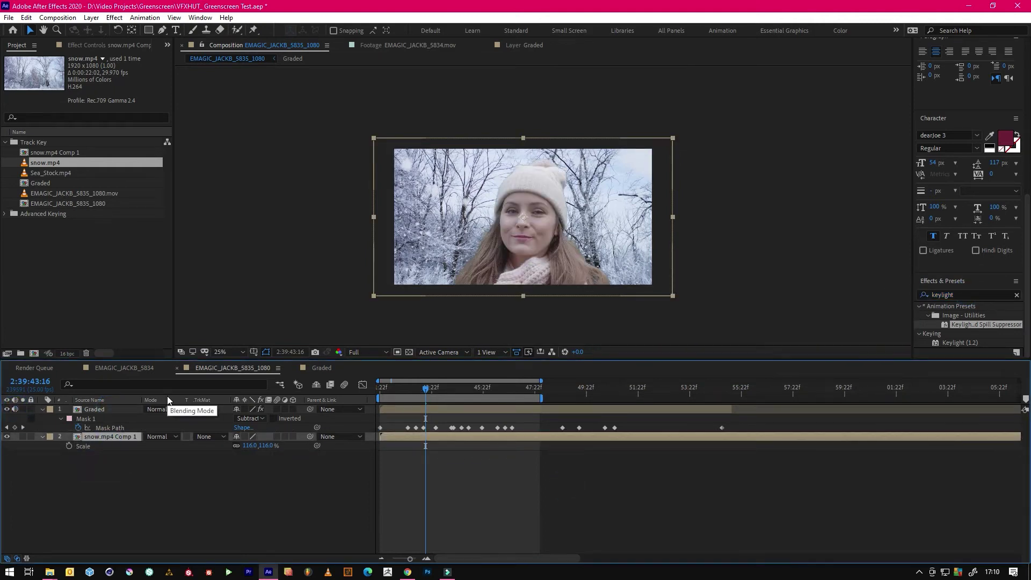
{"action": "key", "text": "period"}
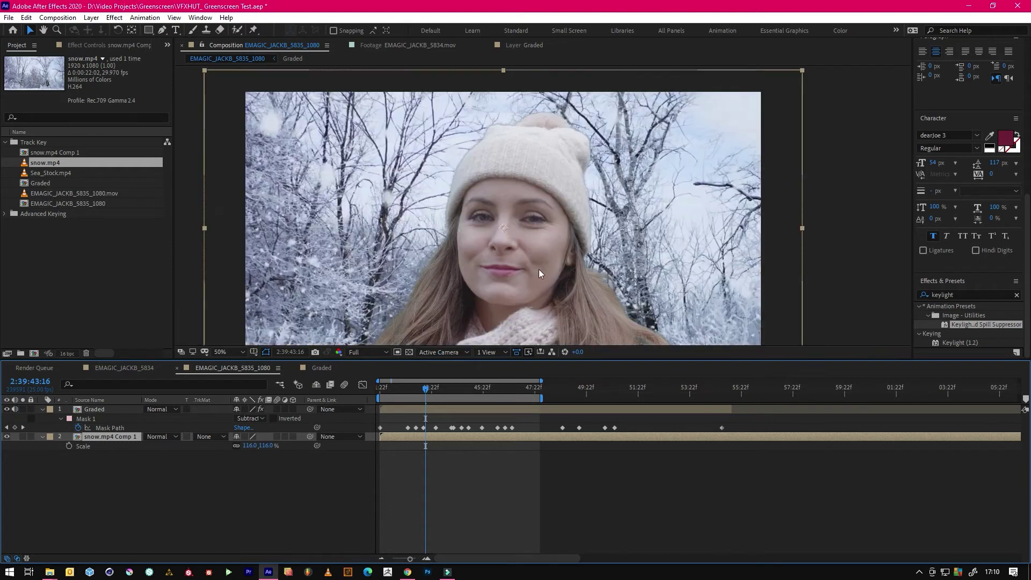
{"action": "left_click_drag", "start_coordinate": [540, 269], "coordinate": [626, 264]}
Open the Graded layer in its own Layer viewer showing the green-screen footage.
{"action": "left_click", "coordinate": [423, 411]}
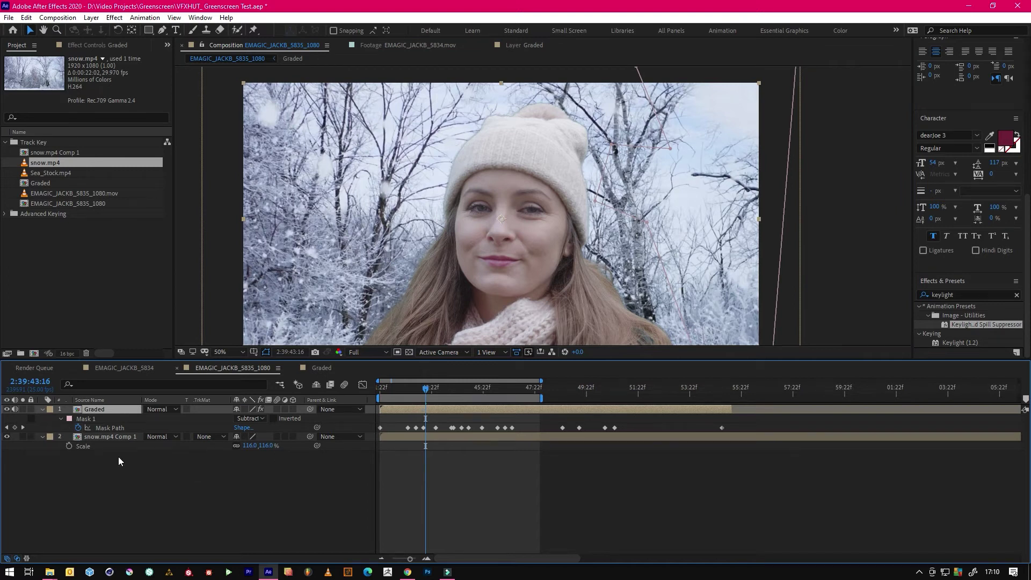
{"action": "left_click", "coordinate": [105, 437]}
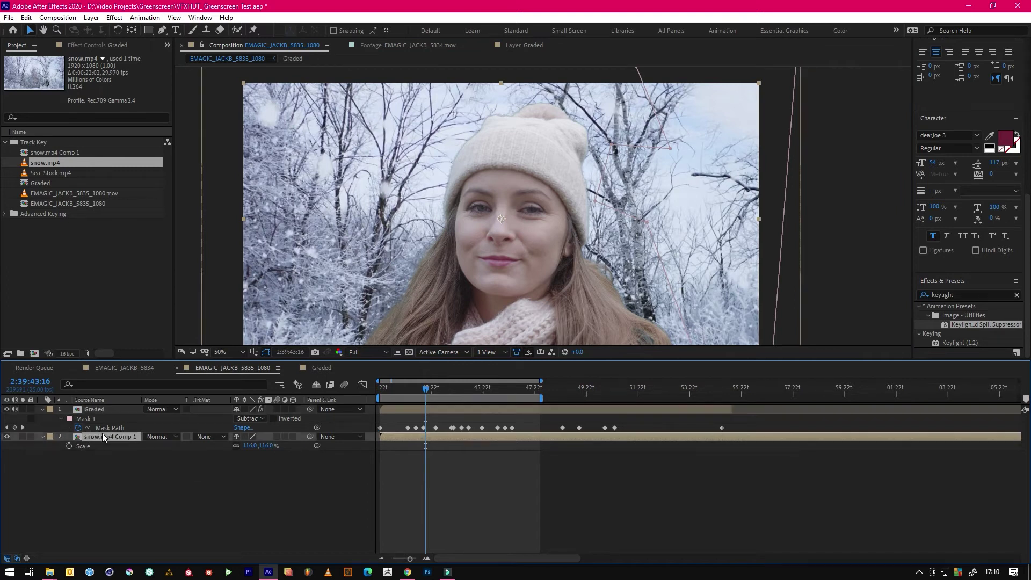
{"action": "left_click", "coordinate": [443, 411]}
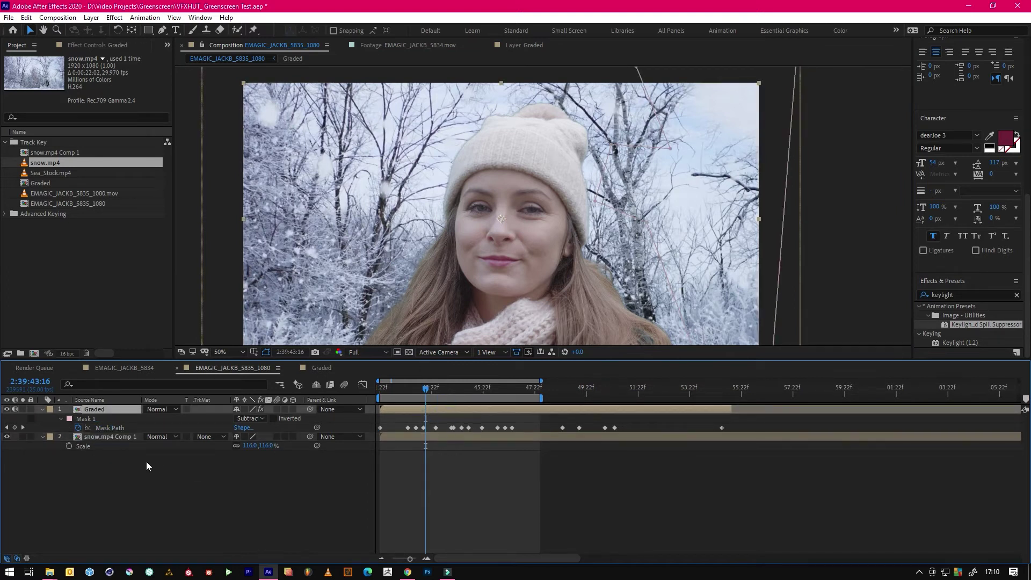
{"action": "left_click", "coordinate": [520, 47]}
{"action": "left_click", "coordinate": [567, 499]}
{"action": "left_click", "coordinate": [437, 408]}
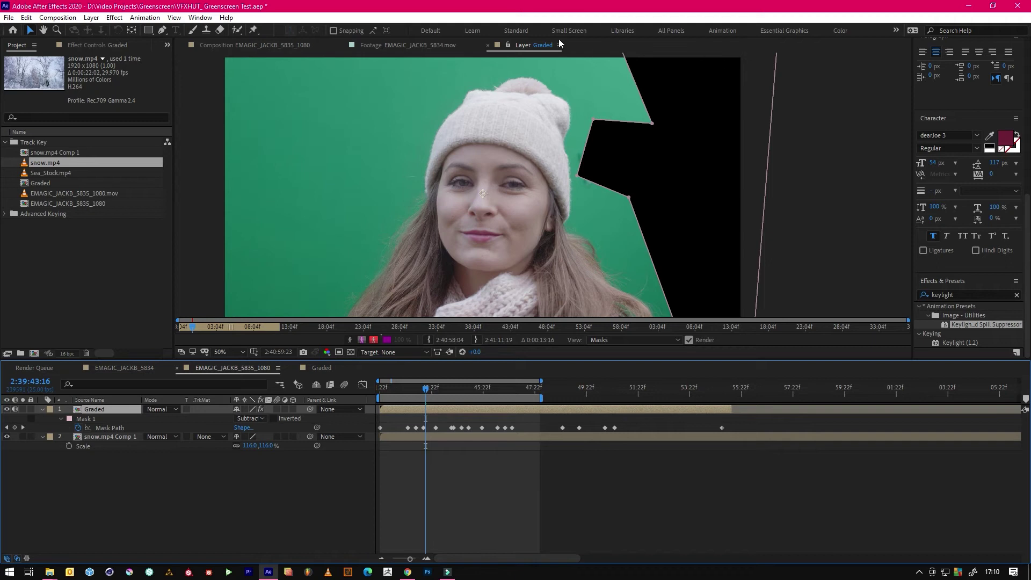
Apply Tracker 1's motion track to snow.mp4 Comp 1 as the target layer.
{"action": "left_click", "coordinate": [896, 32]}
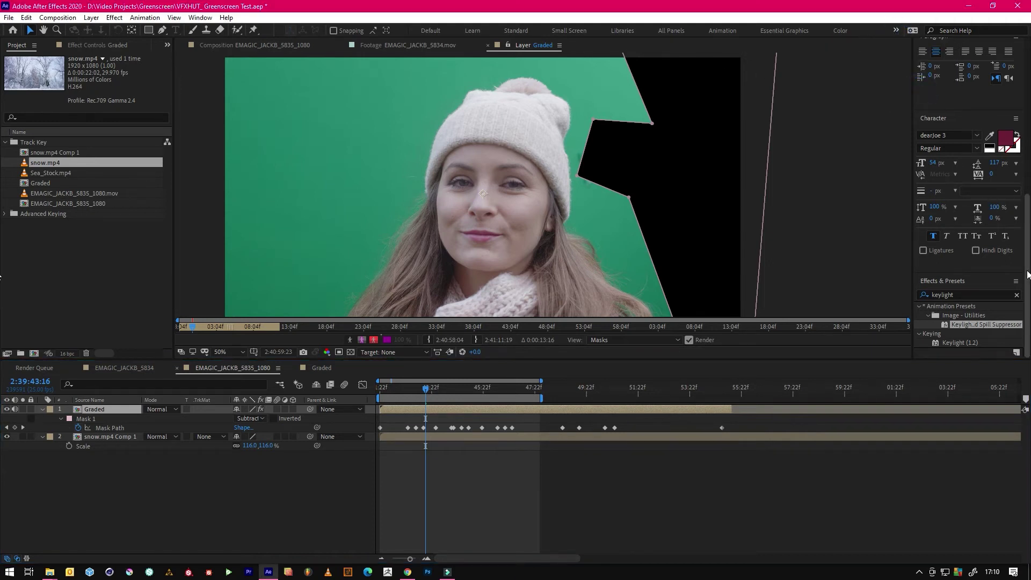
{"action": "scroll", "coordinate": [1028, 275], "scroll_direction": "up", "scroll_amount": 10}
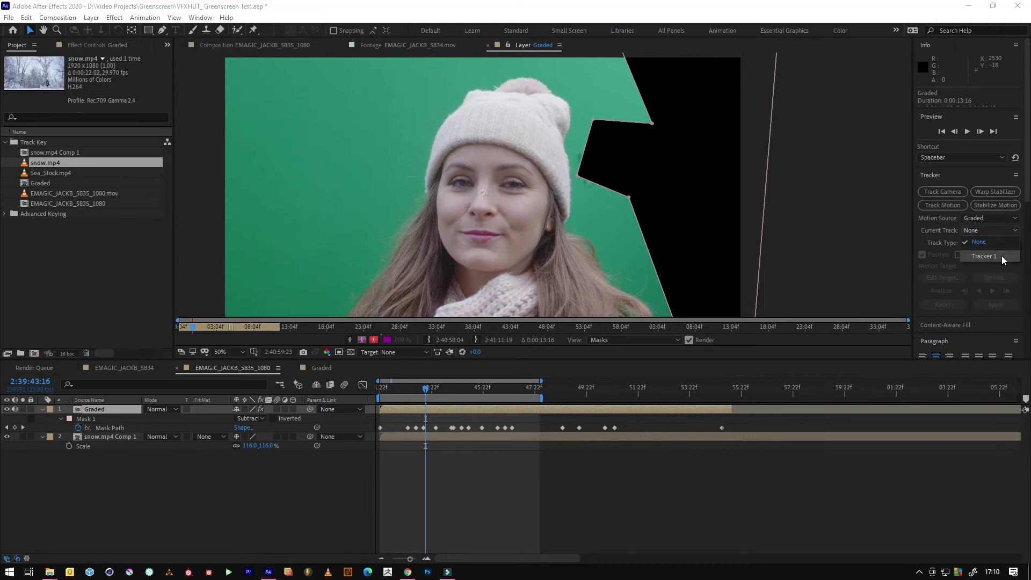
{"action": "left_click", "coordinate": [943, 205]}
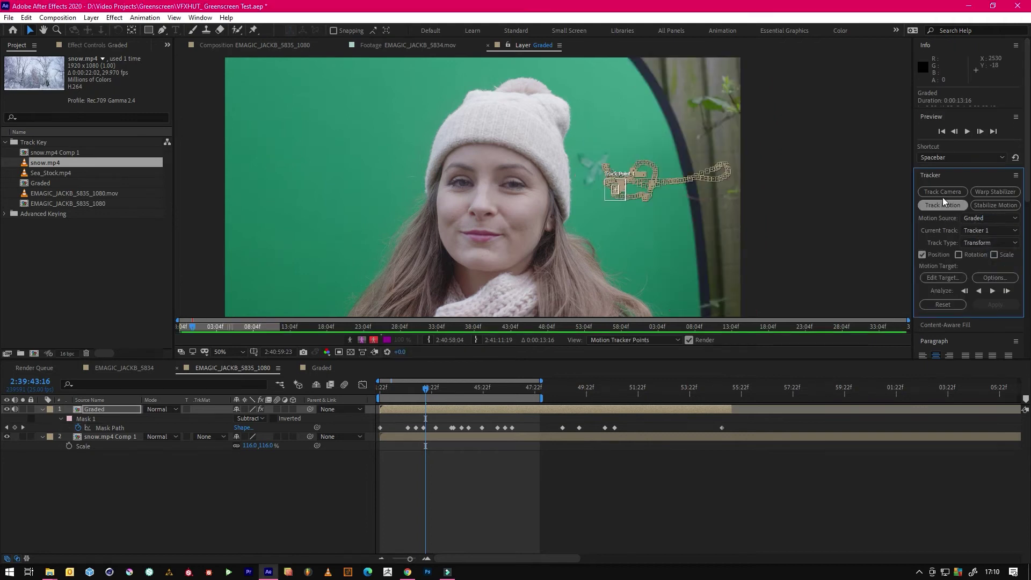
{"action": "left_click", "coordinate": [944, 278]}
{"action": "left_click", "coordinate": [142, 44]}
{"action": "left_click", "coordinate": [150, 45]}
{"action": "left_click", "coordinate": [131, 91]}
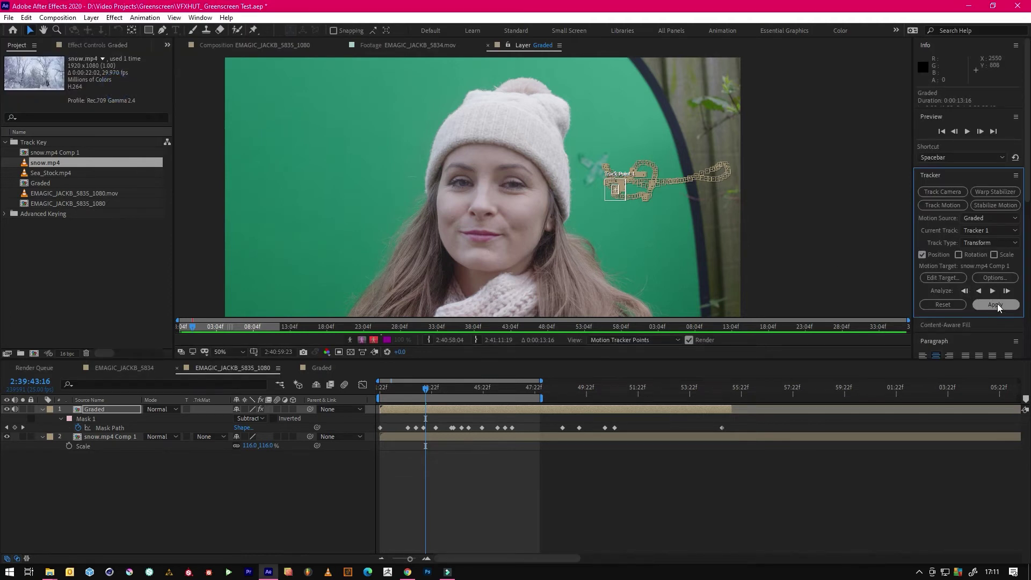
{"action": "left_click", "coordinate": [996, 305]}
{"action": "left_click", "coordinate": [73, 52]}
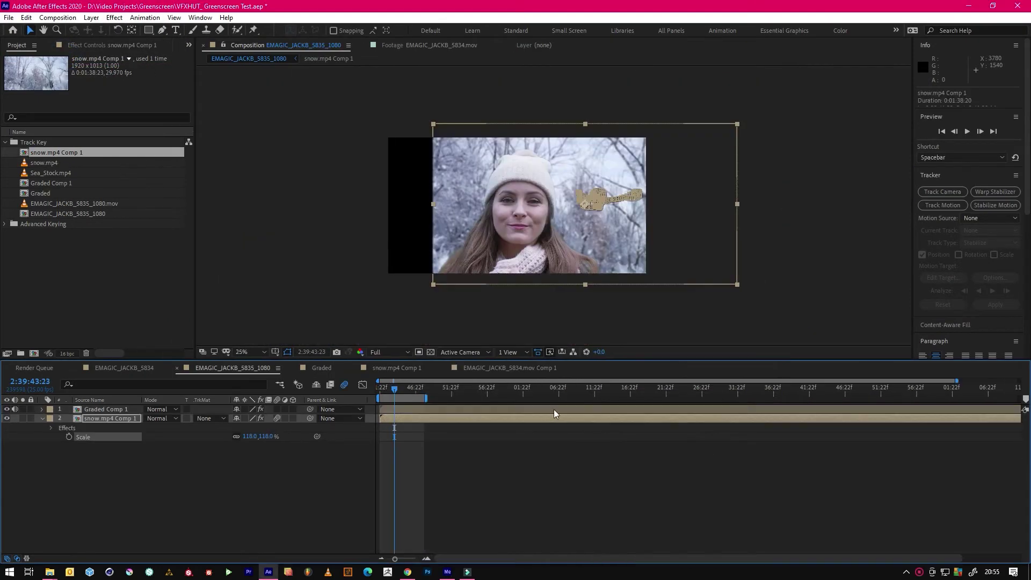
Zoom the timeline, go to frame 46:11, and set snow.mp4 Comp 1's Scale to 146%.
{"action": "left_click", "coordinate": [426, 558]}
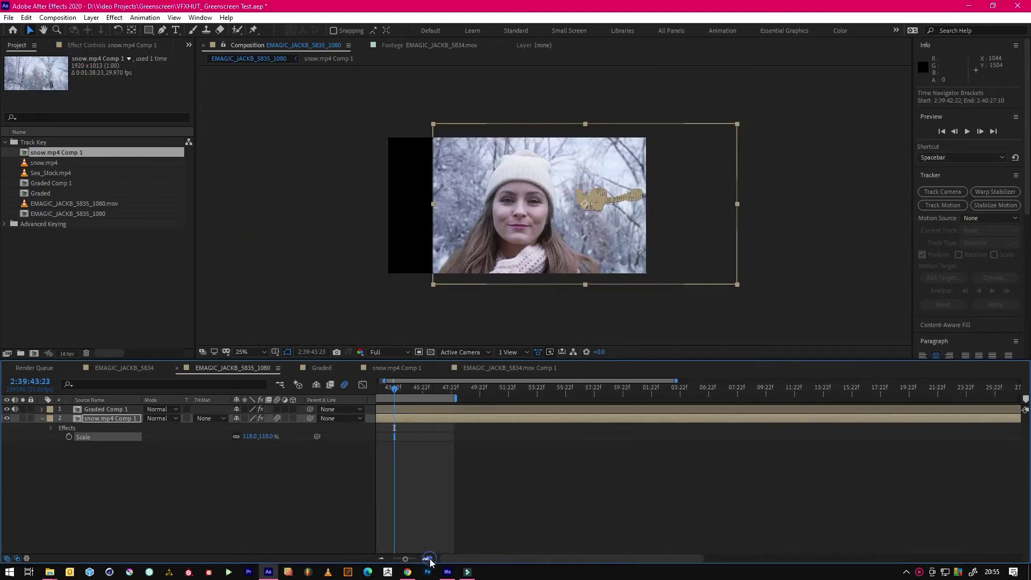
{"action": "left_click", "coordinate": [426, 559]}
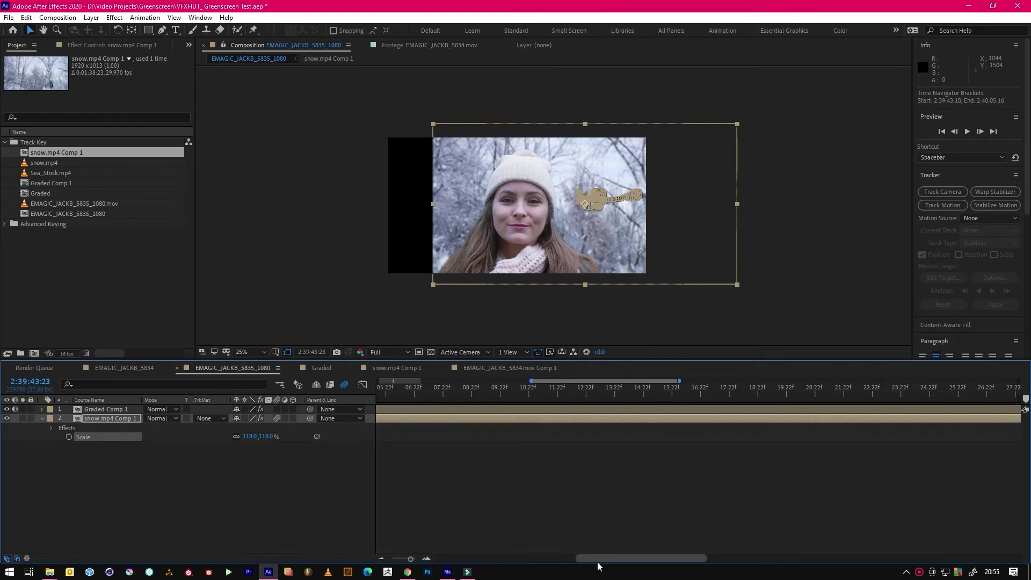
{"action": "left_click_drag", "start_coordinate": [596, 559], "coordinate": [454, 558]}
{"action": "left_click_drag", "start_coordinate": [438, 393], "coordinate": [510, 397]}
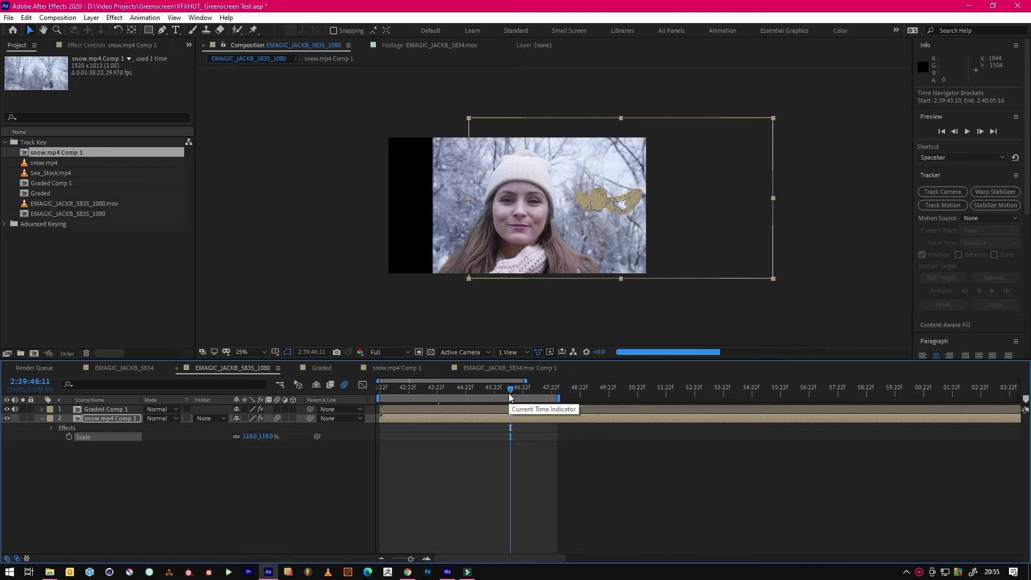
{"action": "left_click_drag", "start_coordinate": [251, 437], "coordinate": [303, 439]}
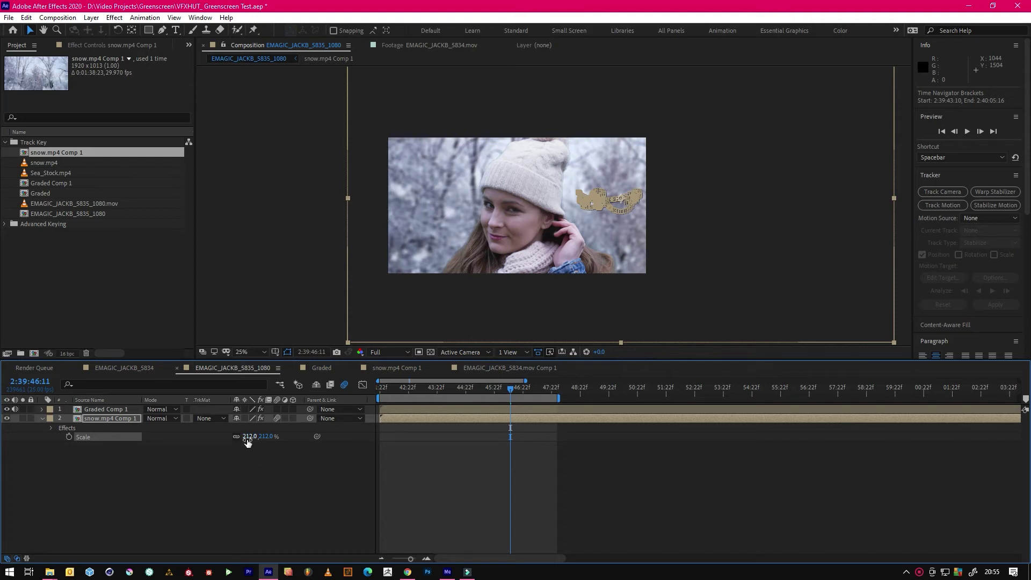
{"action": "left_click_drag", "start_coordinate": [248, 442], "coordinate": [195, 440]}
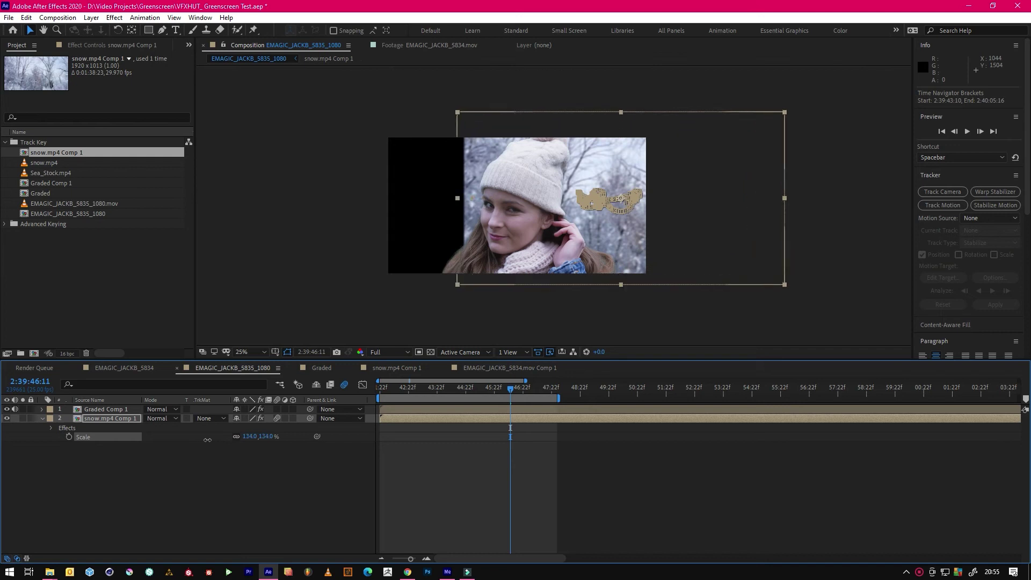
{"action": "left_click_drag", "start_coordinate": [211, 440], "coordinate": [212, 444]}
{"action": "left_click", "coordinate": [94, 419]}
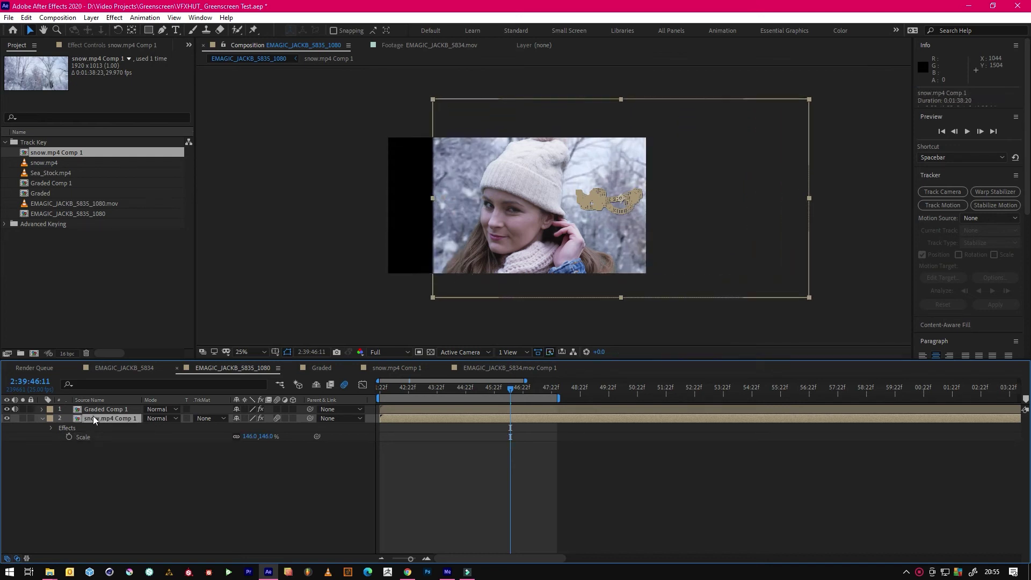
Shift the background's anchor point to 1229, check Position across the shot, and raise Scale to 172%.
{"action": "key", "text": "a"}
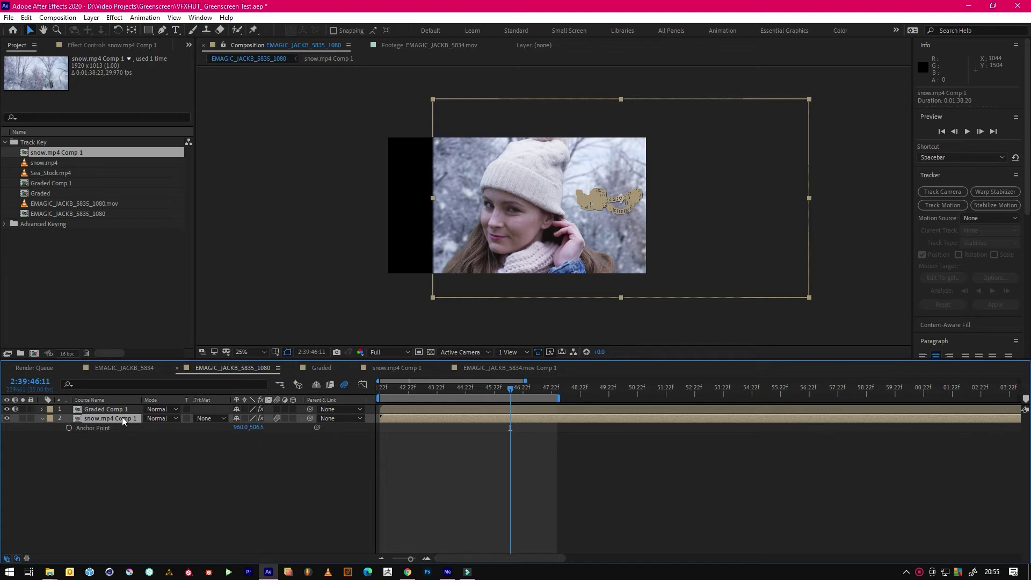
{"action": "left_click", "coordinate": [42, 418]}
{"action": "left_click", "coordinate": [43, 418]}
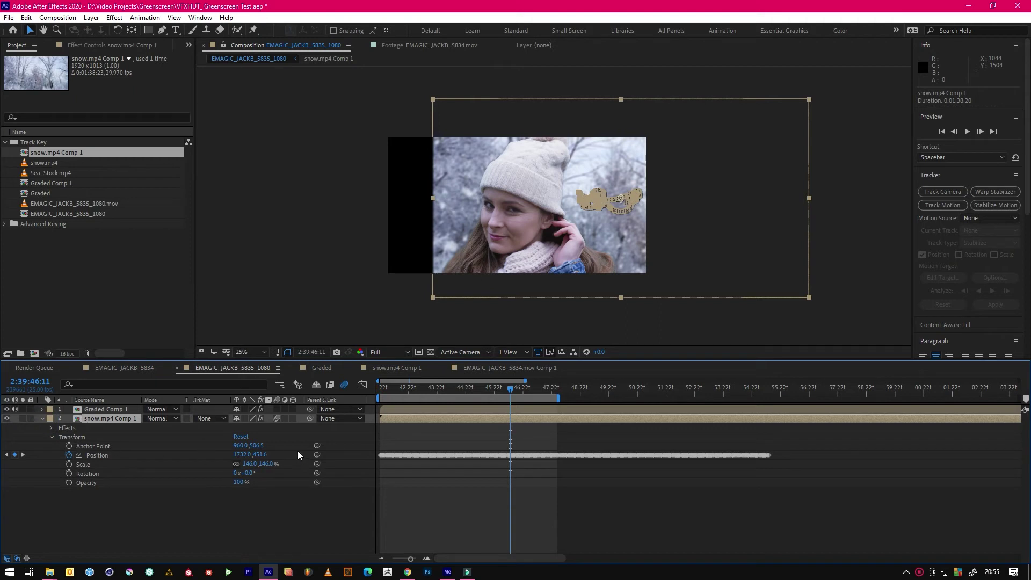
{"action": "left_click_drag", "start_coordinate": [244, 445], "coordinate": [210, 456]}
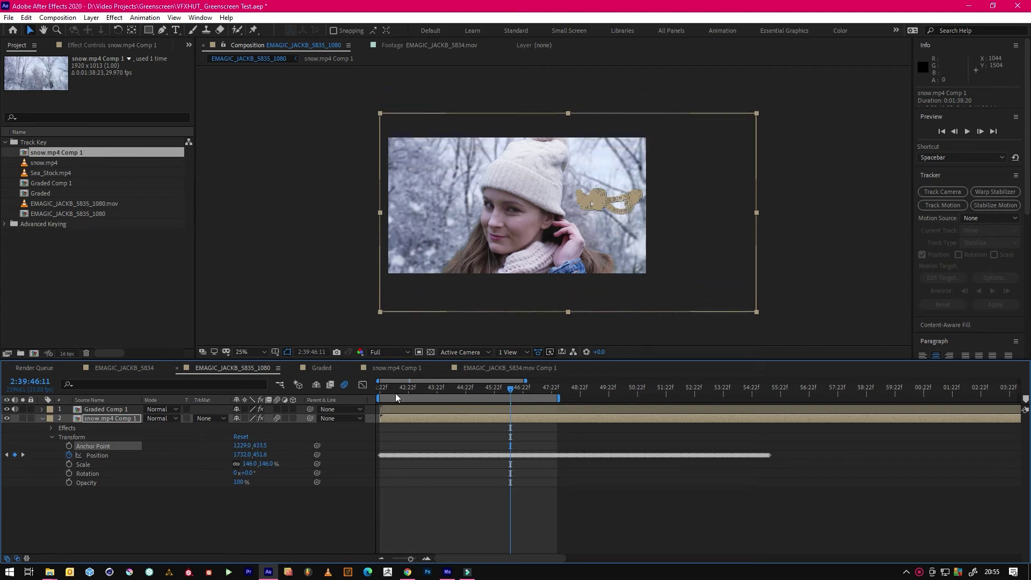
{"action": "key", "text": "Home"}
{"action": "left_click_drag", "start_coordinate": [410, 396], "coordinate": [551, 408]}
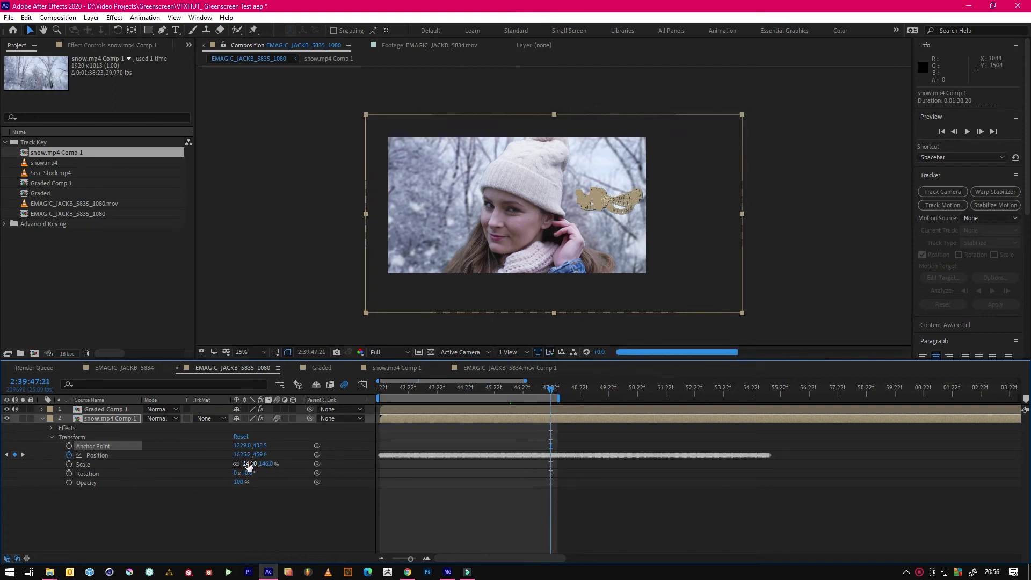
{"action": "left_click_drag", "start_coordinate": [251, 463], "coordinate": [263, 463]}
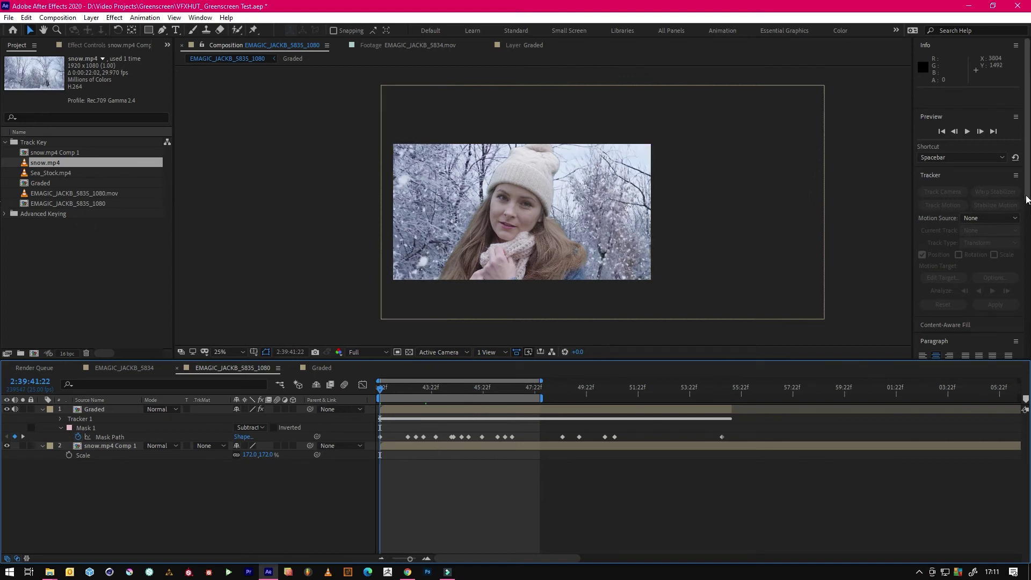
Search 'curves' and apply the Curves effect to the Graded layer.
{"action": "scroll", "coordinate": [988, 212], "scroll_direction": "down", "scroll_amount": 5}
{"action": "scroll", "coordinate": [987, 212], "scroll_direction": "down", "scroll_amount": 2}
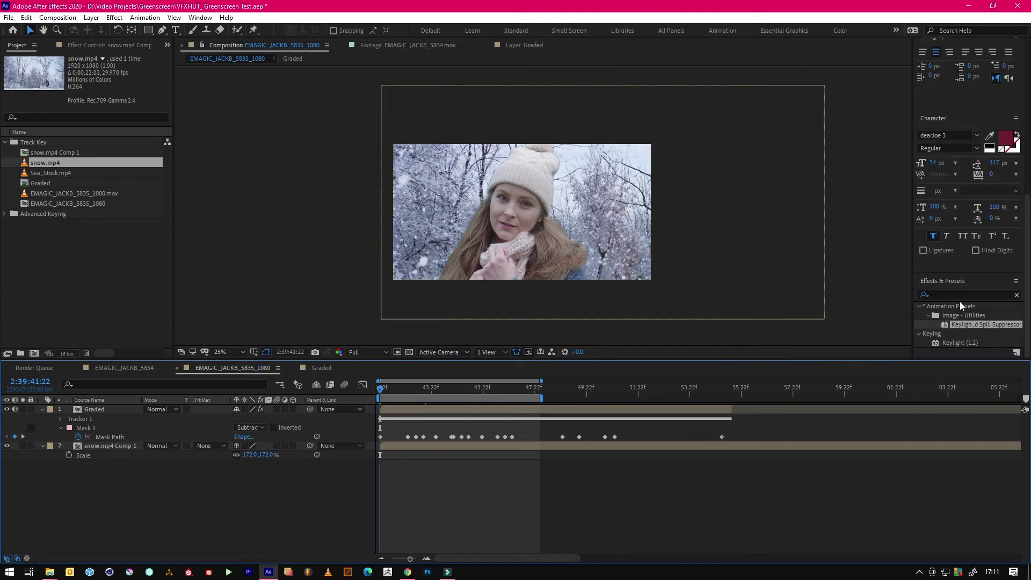
{"action": "left_click", "coordinate": [951, 295]}
{"action": "key", "text": "BackSpace"}
{"action": "key", "text": "BackSpace"}
{"action": "key", "text": "BackSpace"}
{"action": "key", "text": "BackSpace"}
{"action": "key", "text": "BackSpace"}
{"action": "key", "text": "BackSpace"}
{"action": "key", "text": "BackSpace"}
{"action": "key", "text": "BackSpace"}
{"action": "type", "text": "curves"}
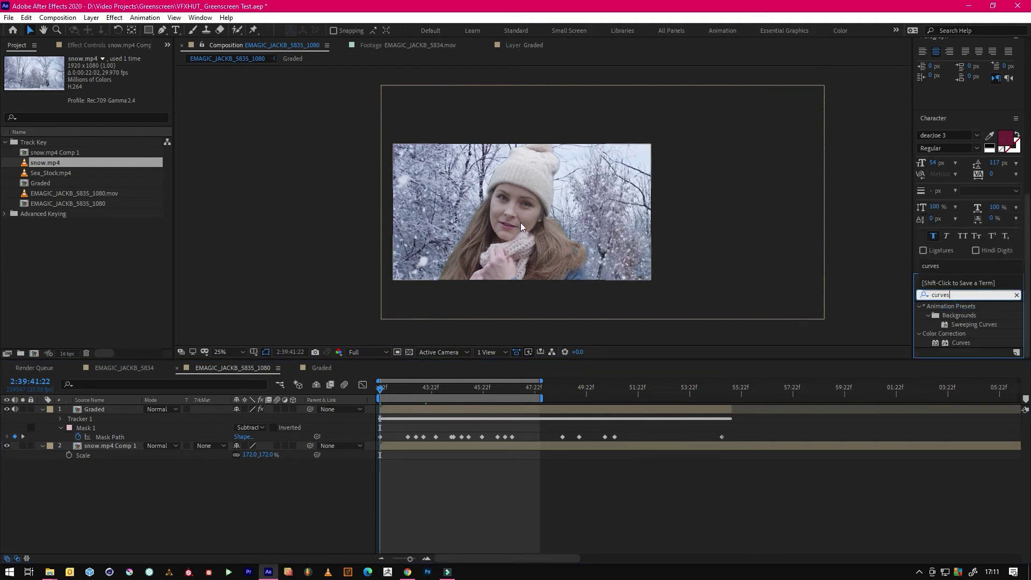
{"action": "left_click_drag", "start_coordinate": [949, 345], "coordinate": [469, 410]}
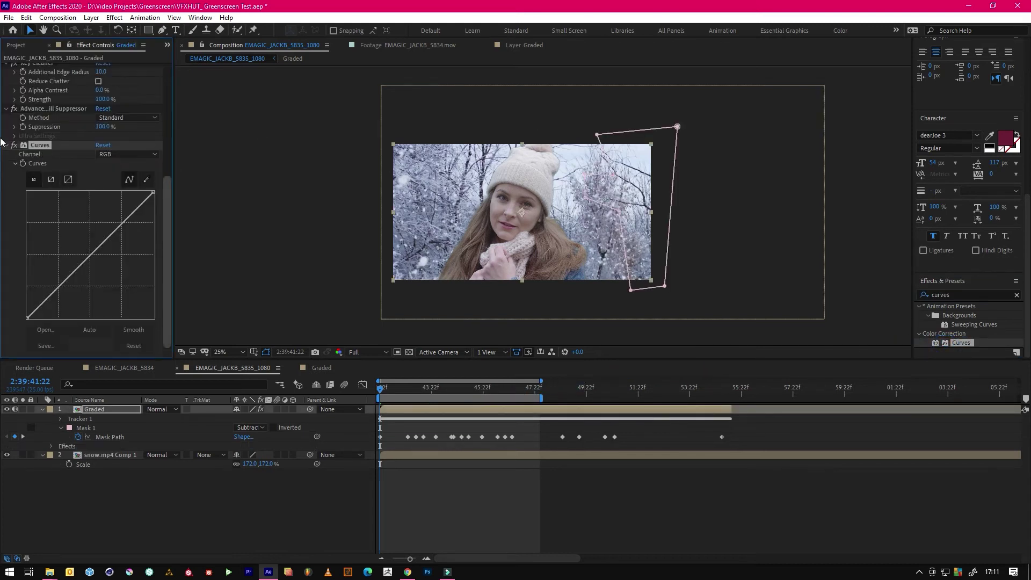
Bend the RGB, Red, Green and Blue curves to cool the woman, then zoom to 25%.
{"action": "scroll", "coordinate": [543, 214], "scroll_direction": "up", "scroll_amount": 2}
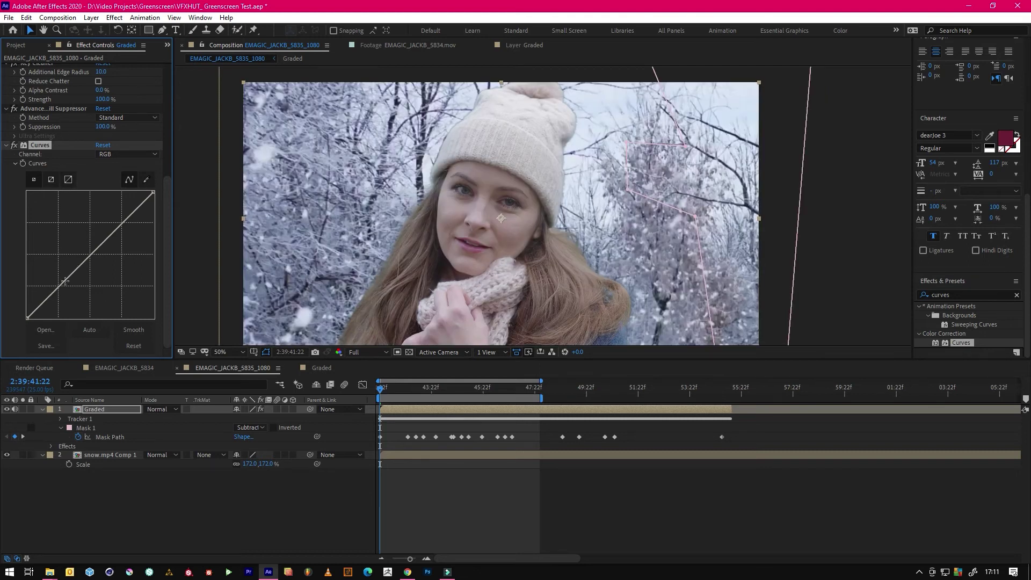
{"action": "left_click_drag", "start_coordinate": [64, 280], "coordinate": [67, 282]}
{"action": "left_click_drag", "start_coordinate": [125, 229], "coordinate": [111, 223]}
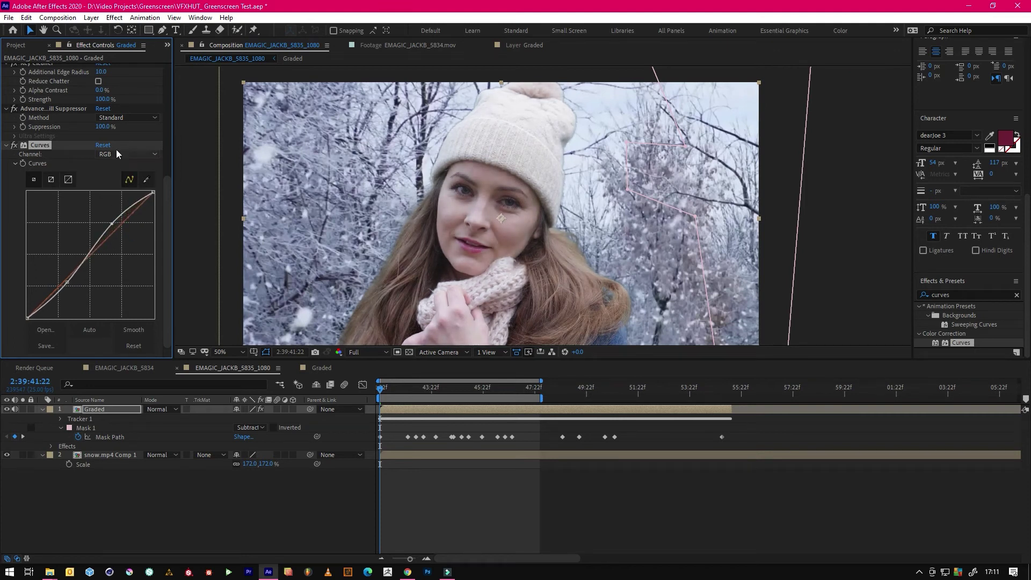
{"action": "left_click", "coordinate": [94, 254]}
{"action": "mouse_move", "coordinate": [93, 257]}
{"action": "left_mouse_down"}
{"action": "mouse_move", "coordinate": [101, 259]}
{"action": "mouse_move", "coordinate": [90, 259]}
{"action": "left_mouse_up"}
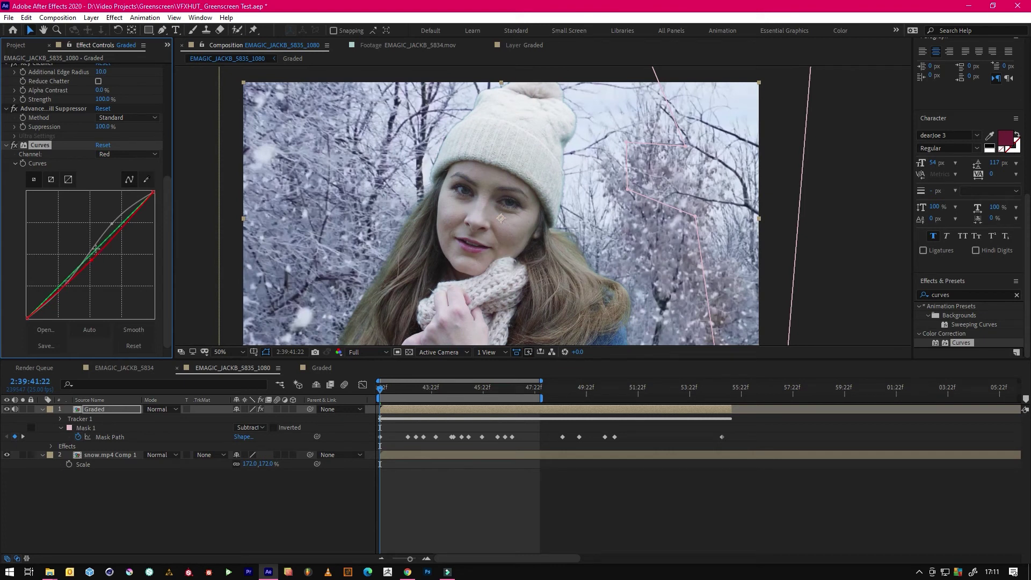
{"action": "left_click_drag", "start_coordinate": [95, 248], "coordinate": [97, 256]}
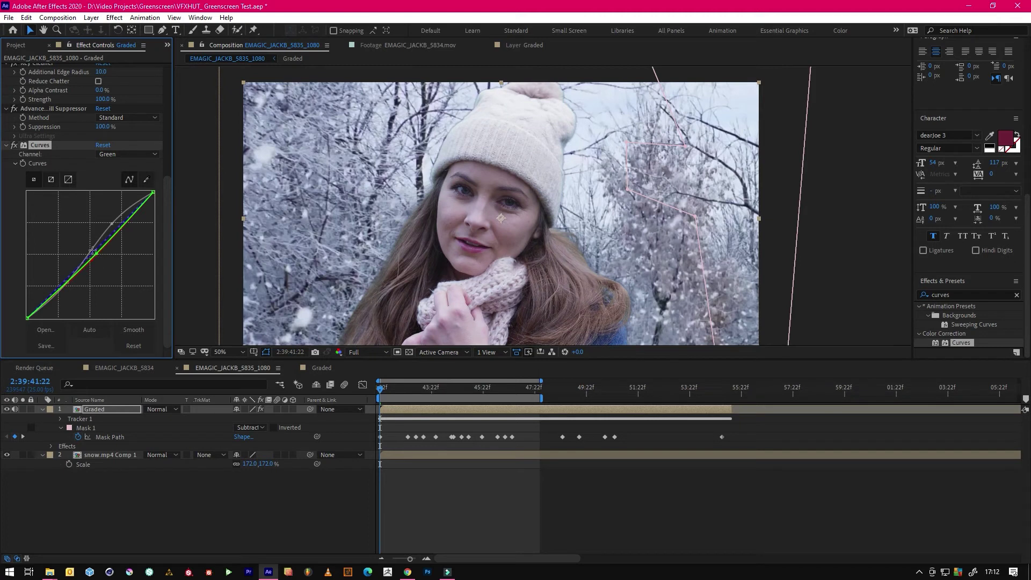
{"action": "left_click", "coordinate": [95, 252]}
{"action": "left_click_drag", "start_coordinate": [103, 243], "coordinate": [104, 241]}
{"action": "left_click_drag", "start_coordinate": [50, 294], "coordinate": [51, 298]}
{"action": "left_click", "coordinate": [456, 502]}
{"action": "key", "text": "comma"}
{"action": "key", "text": "comma"}
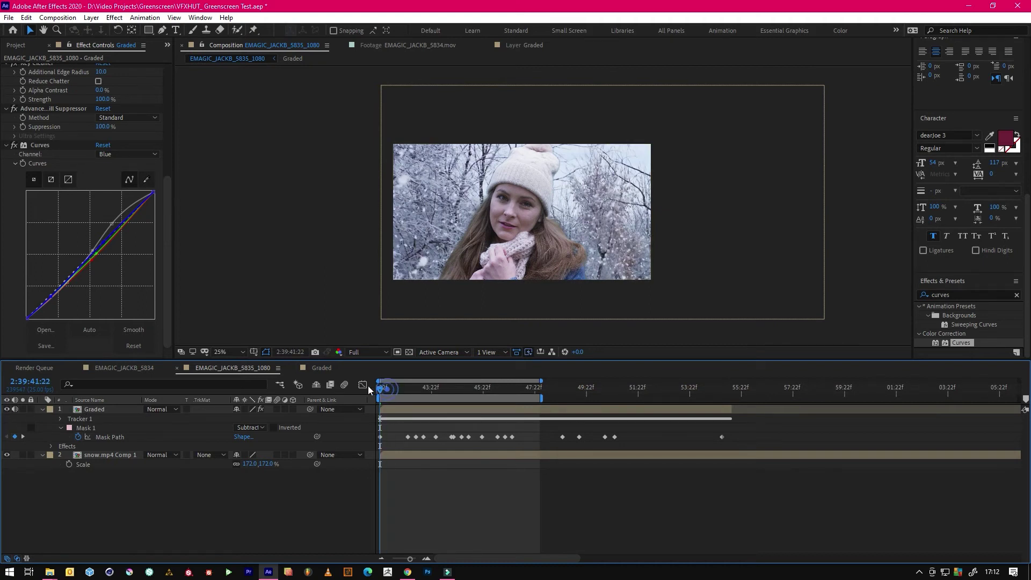
Set preview resolution to Third, play the composite from near the start, and stop at 2:39:48:02.
{"action": "left_click", "coordinate": [356, 352]}
{"action": "left_click", "coordinate": [368, 402]}
{"action": "left_click_drag", "start_coordinate": [399, 386], "coordinate": [359, 386]}
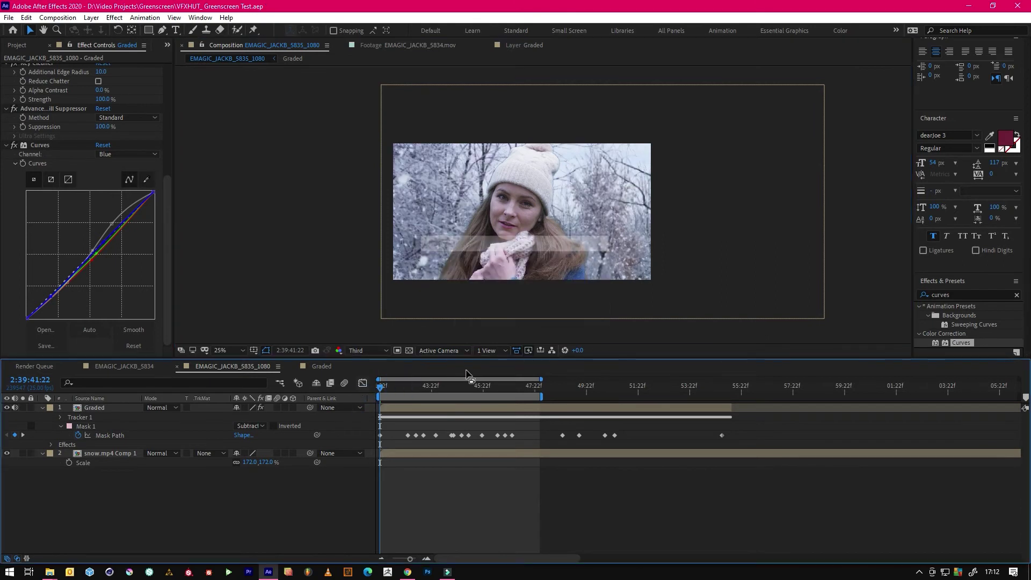
{"action": "key", "text": "space"}
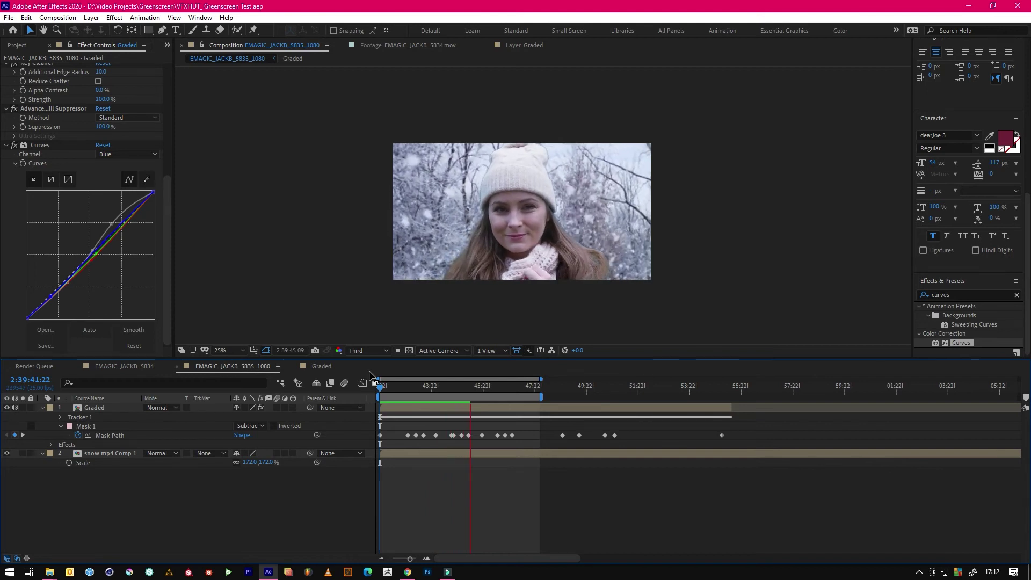
{"action": "left_click", "coordinate": [453, 166]}
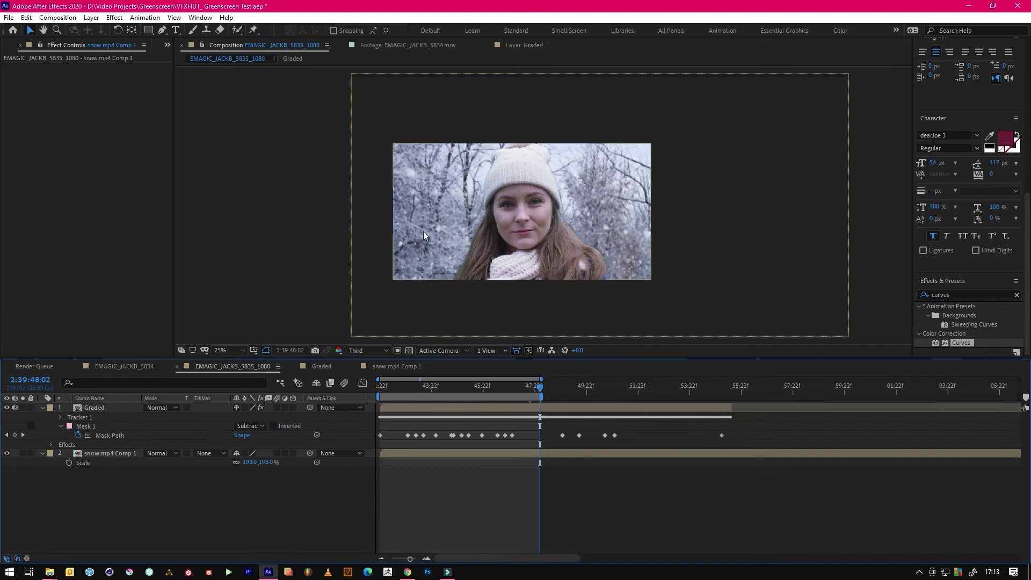
Restore Full preview resolution and apply Camera Lens Blur, found by searching 'lens', to snow.mp4 Comp 1.
{"action": "left_click", "coordinate": [961, 293]}
{"action": "key", "text": "period"}
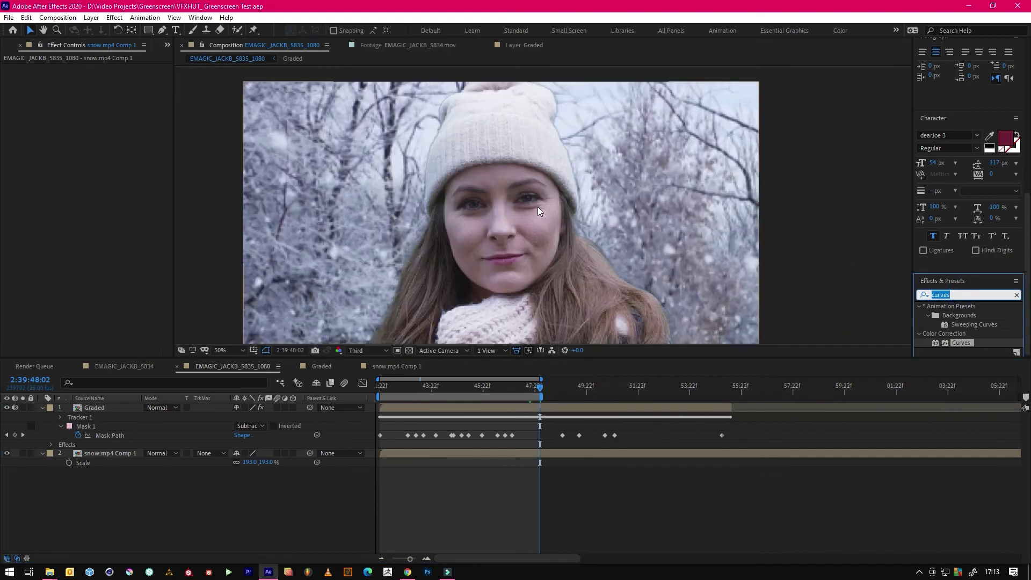
{"action": "left_click", "coordinate": [362, 351]}
{"action": "left_click", "coordinate": [359, 330]}
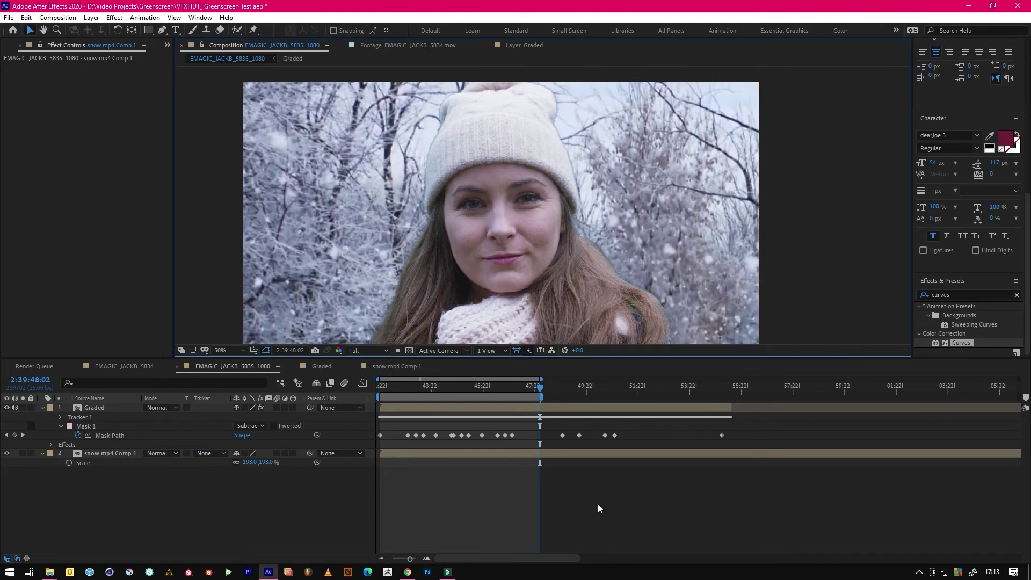
{"action": "left_click", "coordinate": [956, 296]}
{"action": "key", "text": "BackSpace"}
{"action": "key", "text": "BackSpace"}
{"action": "key", "text": "BackSpace"}
{"action": "key", "text": "BackSpace"}
{"action": "key", "text": "BackSpace"}
{"action": "key", "text": "BackSpace"}
{"action": "type", "text": "lens"}
{"action": "left_click_drag", "start_coordinate": [951, 315], "coordinate": [107, 456]}
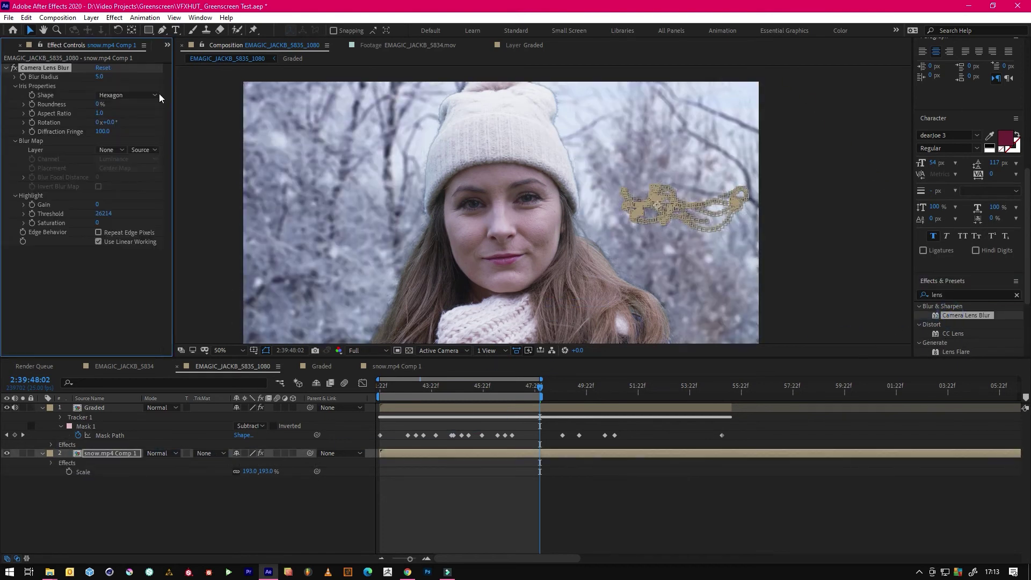
{"action": "left_click", "coordinate": [570, 505]}
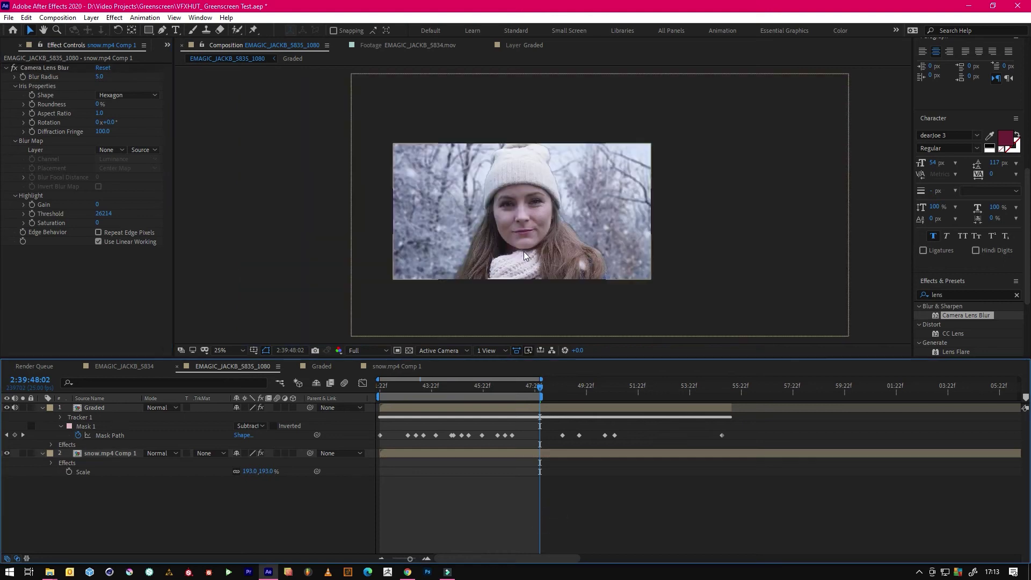
Try Blur Radius values 0 and 9, then settle on 7.0 with an Octagon iris shape.
{"action": "left_click", "coordinate": [99, 77]}
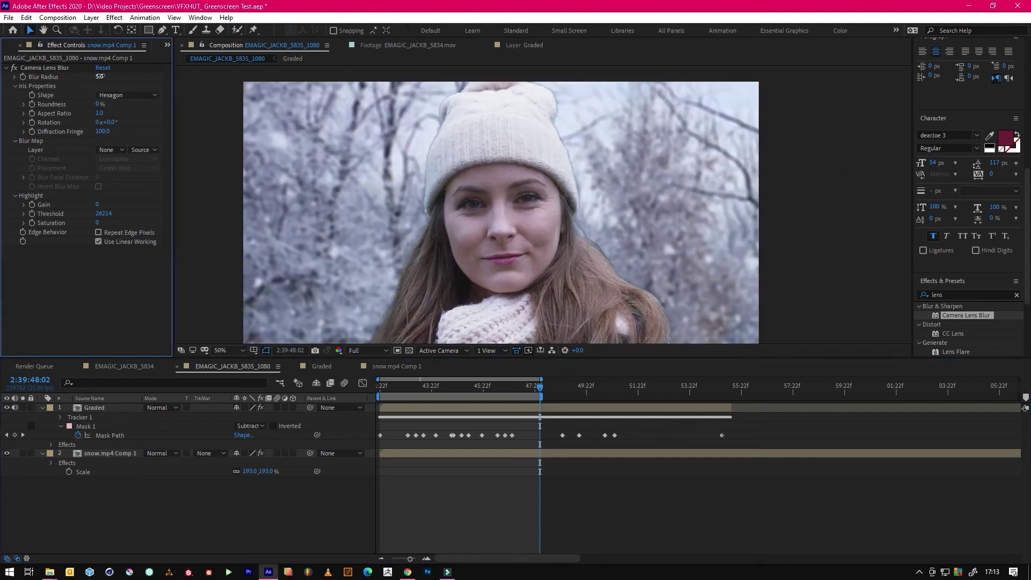
{"action": "type", "text": "0"}
{"action": "key", "text": "Return"}
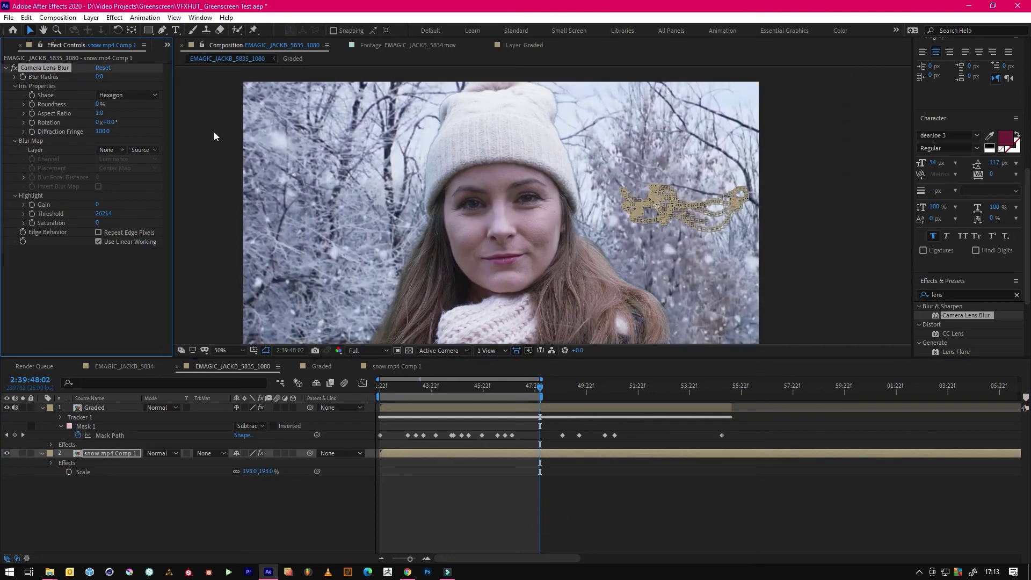
{"action": "left_click", "coordinate": [98, 77]}
{"action": "key", "text": "Return"}
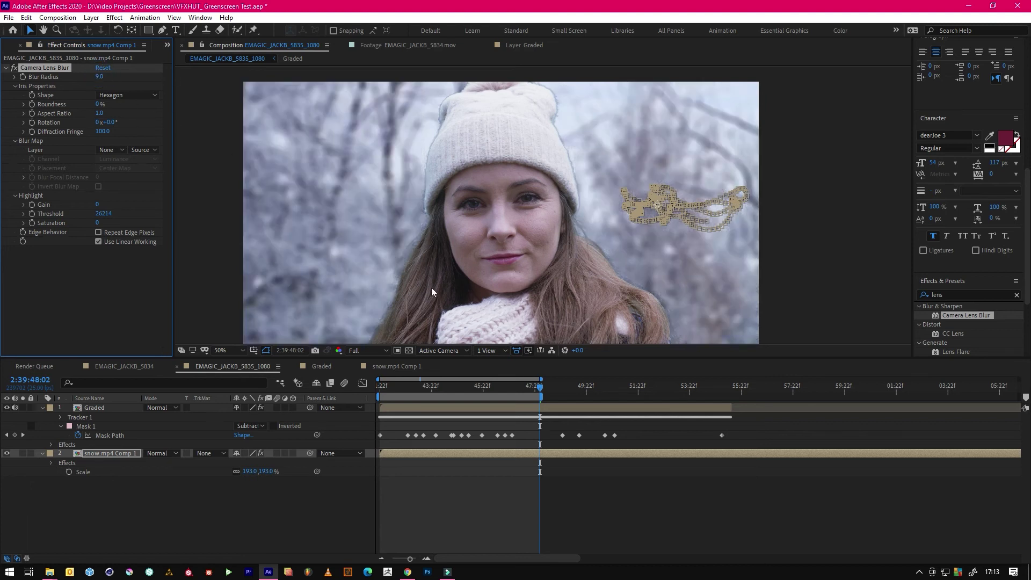
{"action": "left_click", "coordinate": [521, 478]}
{"action": "key", "text": "comma"}
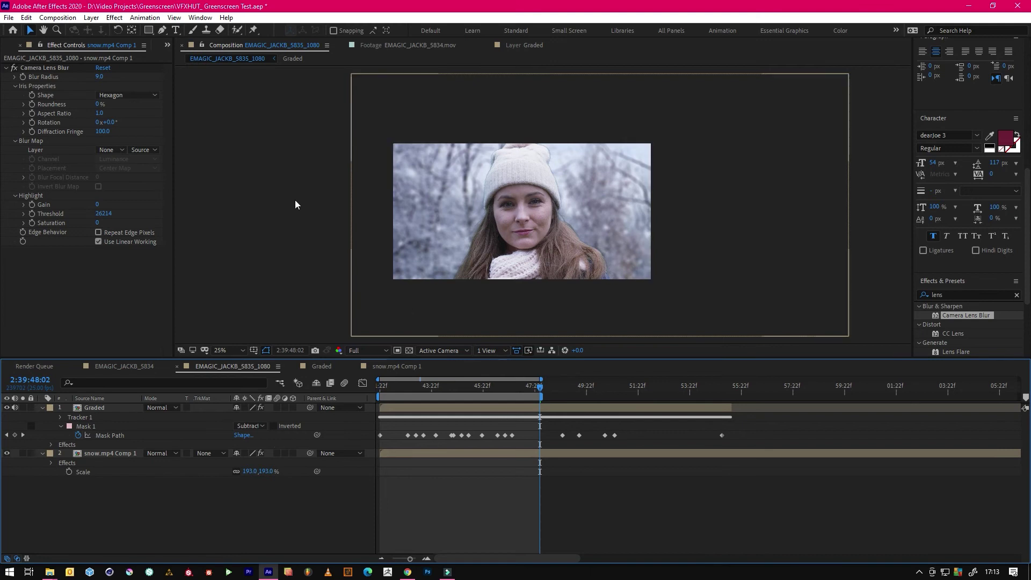
{"action": "left_click", "coordinate": [100, 77]}
{"action": "type", "text": "7"}
{"action": "key", "text": "Return"}
{"action": "left_click", "coordinate": [127, 95]}
{"action": "left_click", "coordinate": [139, 161]}
{"action": "key", "text": "ctrl+shift+a"}
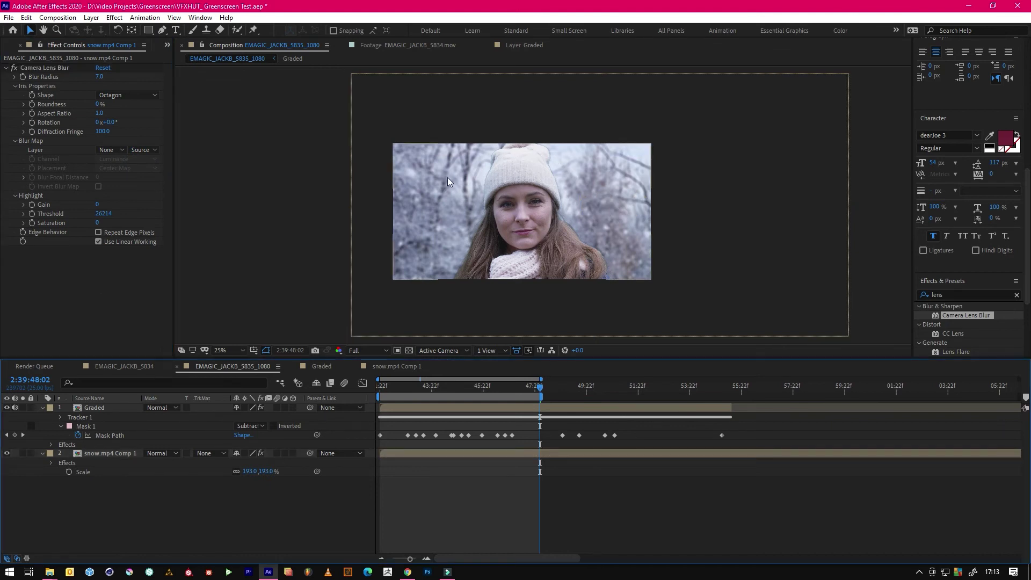
Scrub the Camera Lens Blur Highlight Gain down to 6, then zoom the viewer back out.
{"action": "left_click_drag", "start_coordinate": [97, 207], "coordinate": [132, 206]}
{"action": "key", "text": "period"}
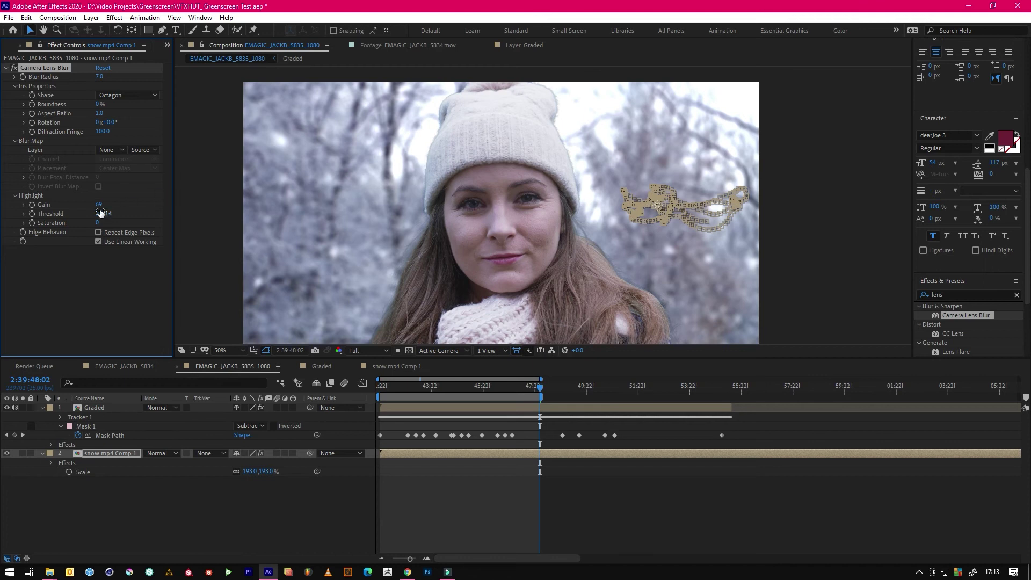
{"action": "left_click_drag", "start_coordinate": [100, 207], "coordinate": [60, 211]}
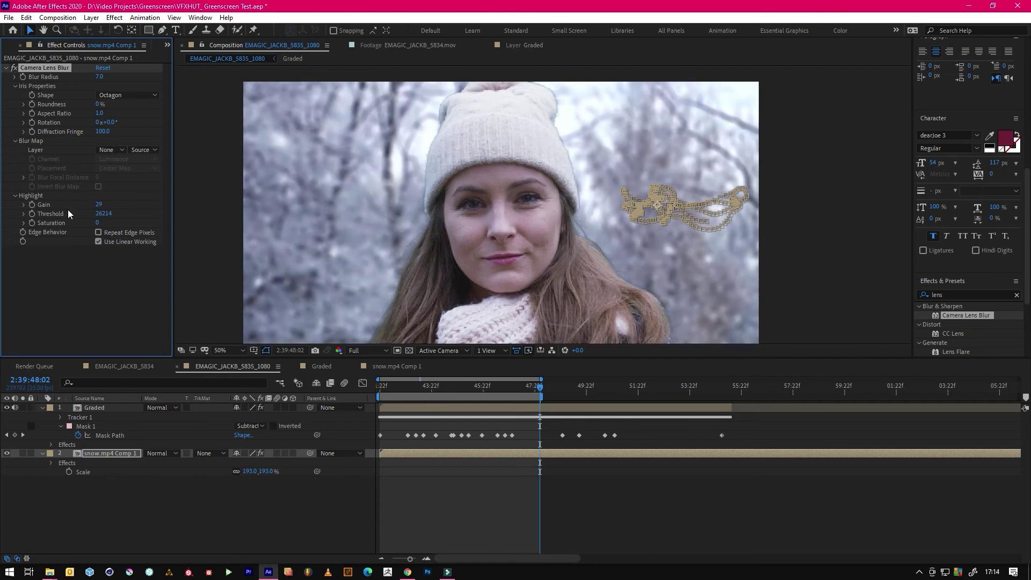
{"action": "left_click_drag", "start_coordinate": [99, 205], "coordinate": [91, 206]}
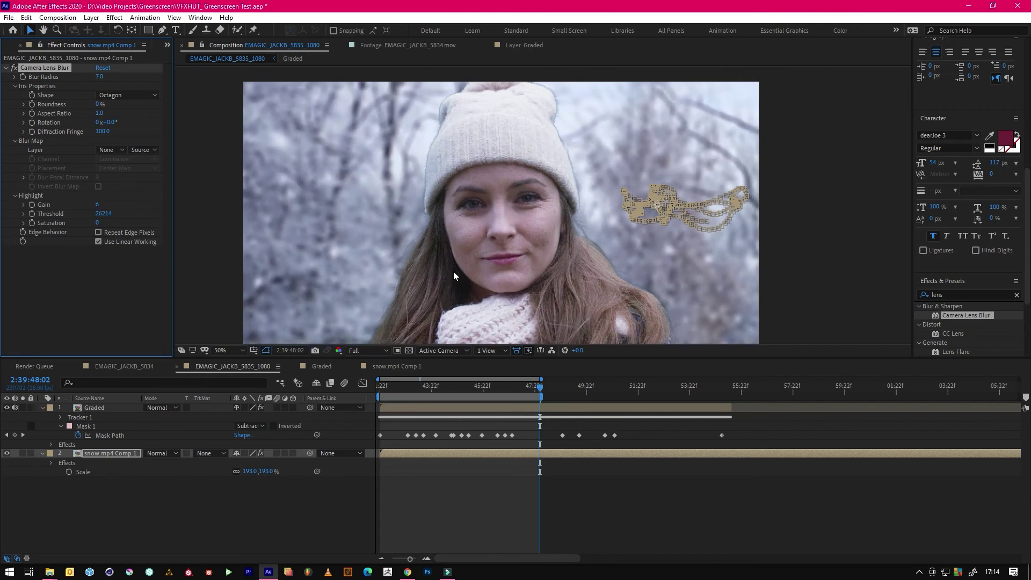
{"action": "key", "text": "comma"}
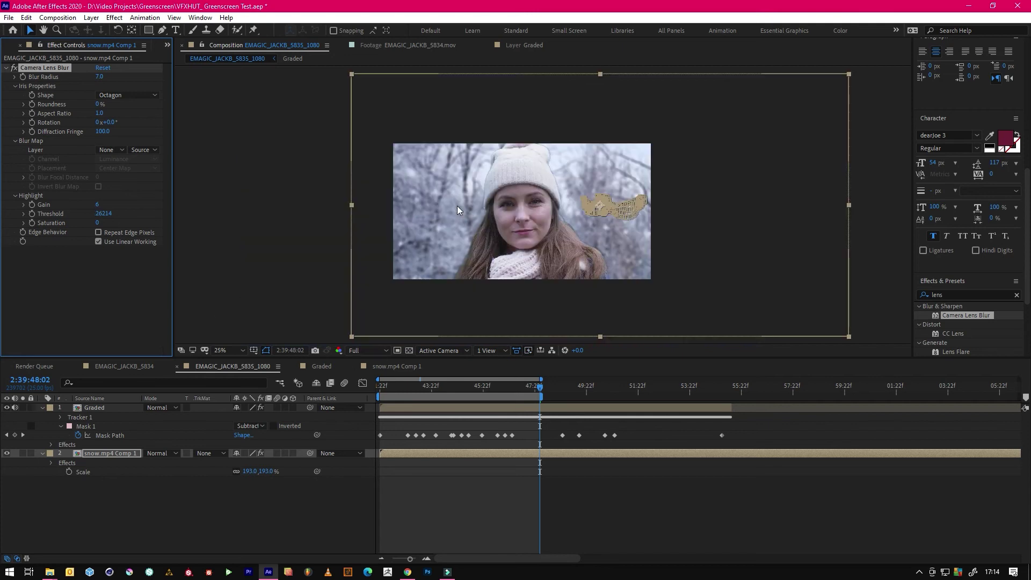
Return to the start of the comp and set the preview resolution to Quarter.
{"action": "left_click", "coordinate": [101, 410]}
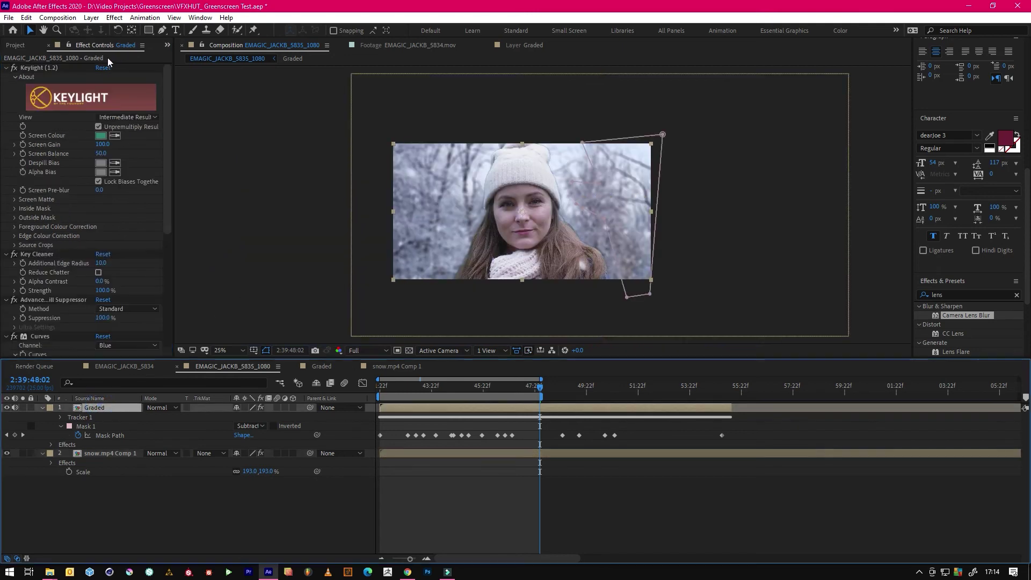
{"action": "left_click", "coordinate": [476, 513]}
{"action": "left_click", "coordinate": [375, 385]}
{"action": "left_click", "coordinate": [365, 352]}
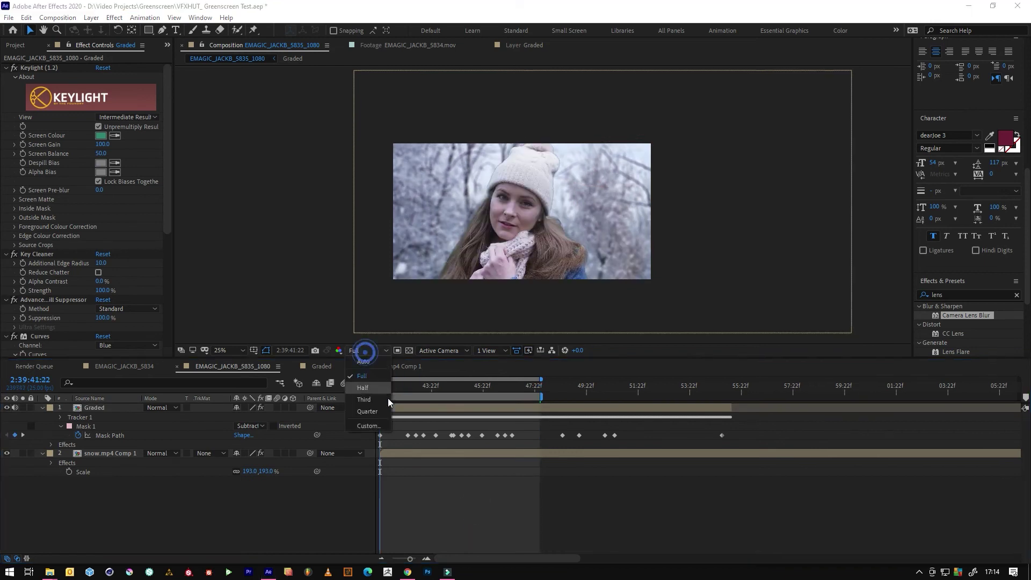
{"action": "left_click", "coordinate": [369, 411]}
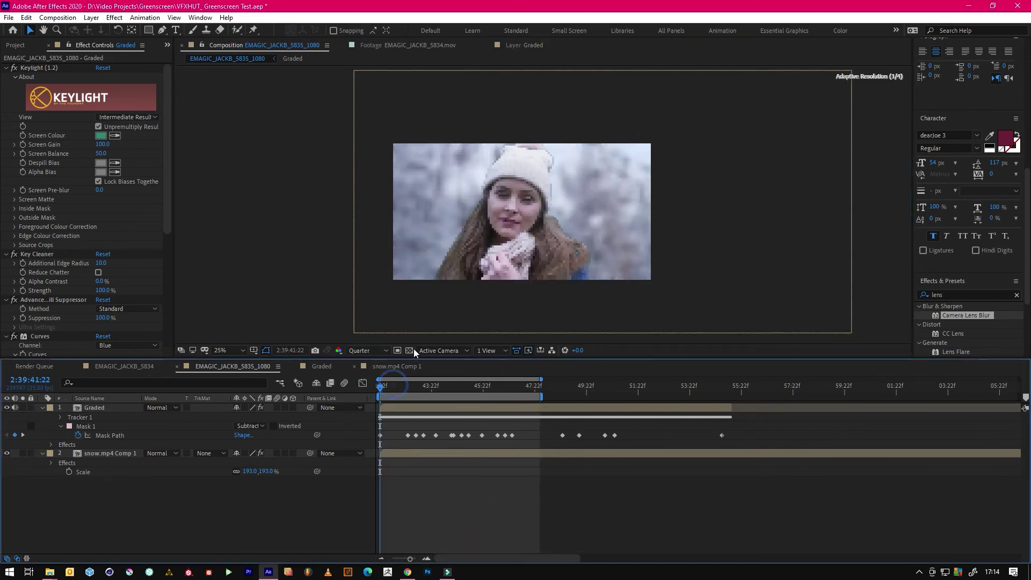
Play a preview of the keyed composite once, then stop it.
{"action": "key", "text": "space"}
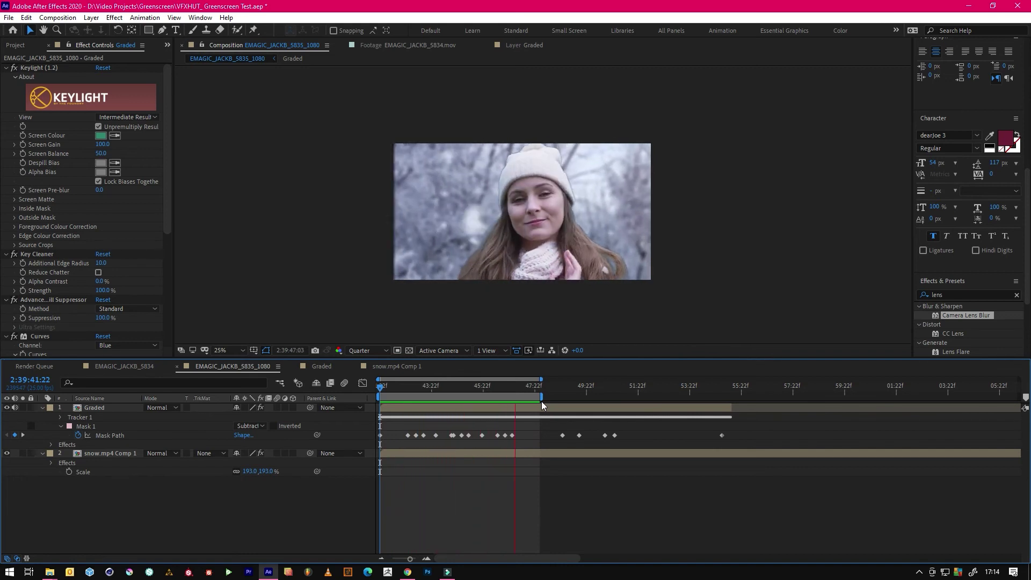
{"action": "key", "text": "space"}
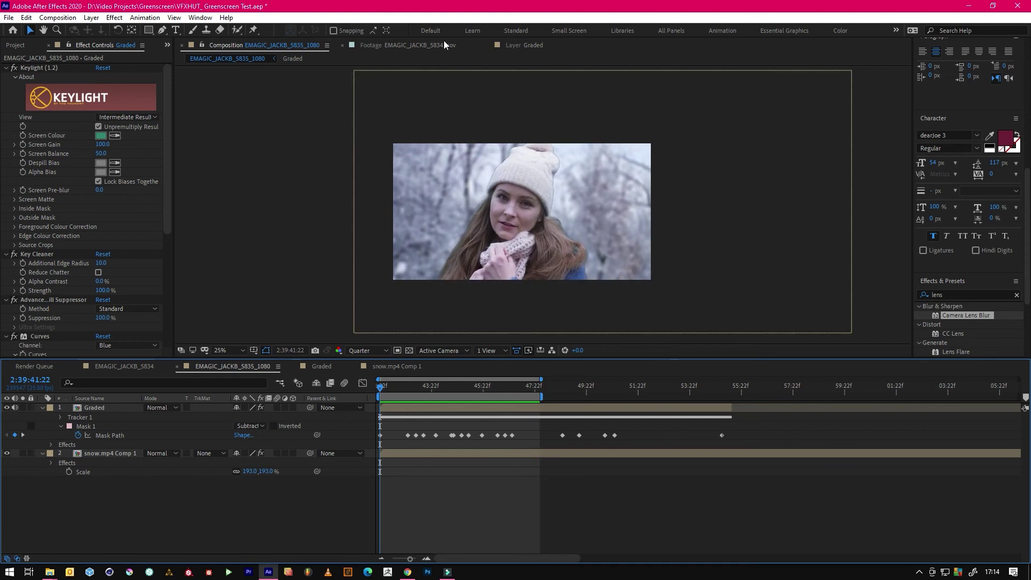
{"action": "scroll", "coordinate": [535, 195], "scroll_direction": "up", "scroll_amount": 2}
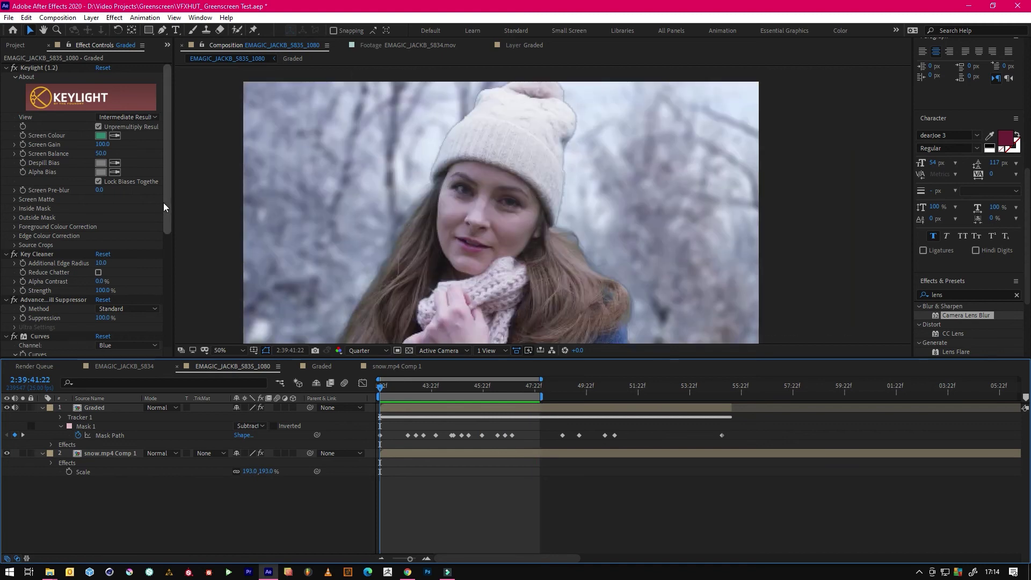
{"action": "scroll", "coordinate": [166, 204], "scroll_direction": "down", "scroll_amount": 1}
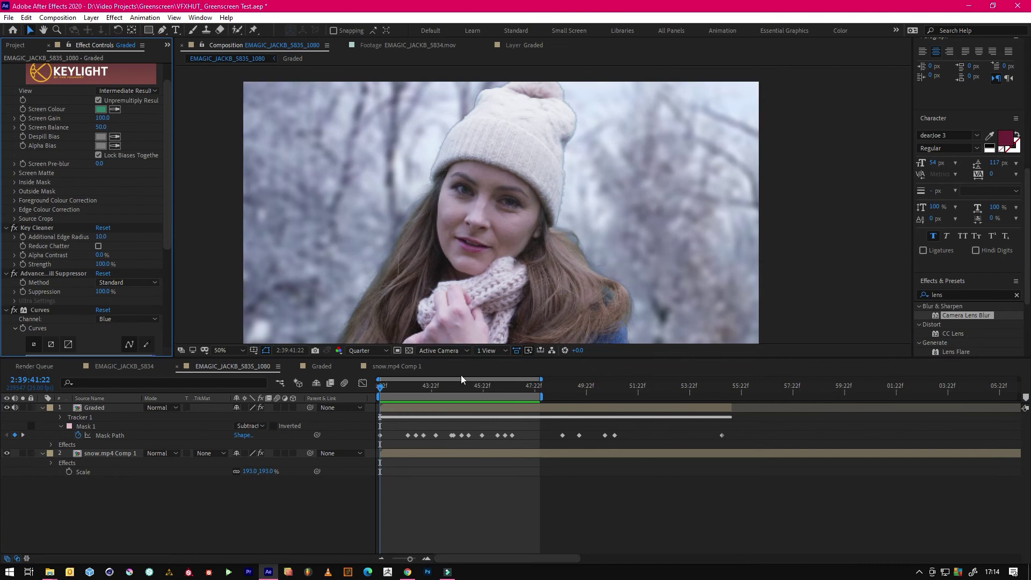
Switch the preview resolution back to Full.
{"action": "left_click", "coordinate": [363, 351]}
{"action": "left_click", "coordinate": [367, 377]}
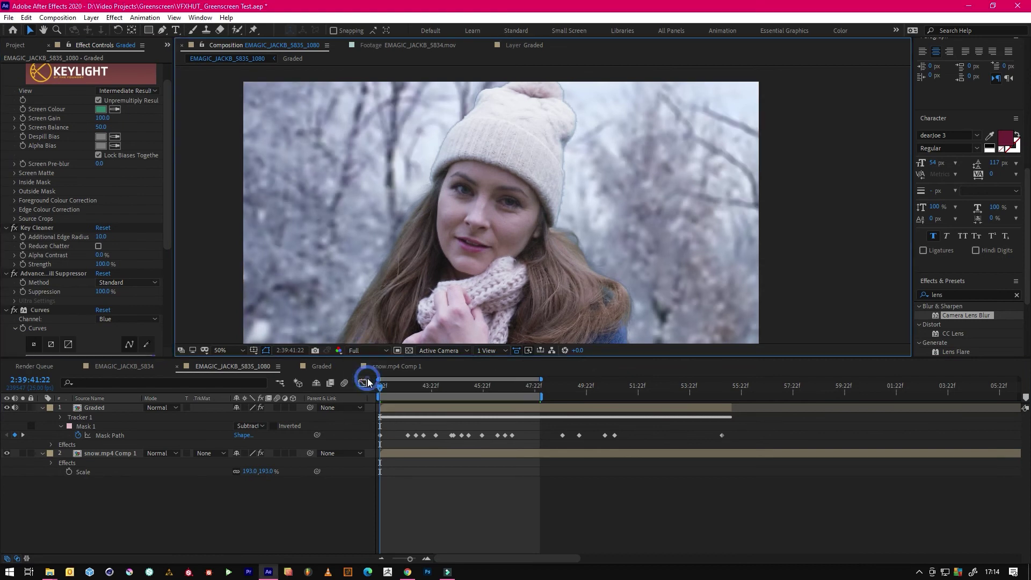
{"action": "scroll", "coordinate": [443, 166], "scroll_direction": "up", "scroll_amount": 2}
{"action": "key", "text": "v"}
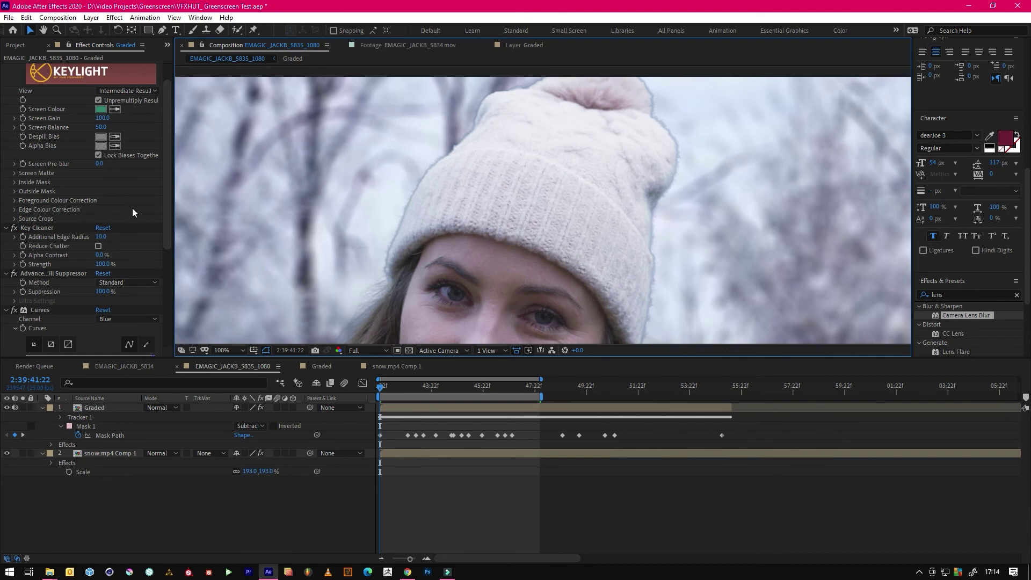
Expand Keylight's Screen Matte and set Clip Black to 18, checking the hat edge.
{"action": "left_click", "coordinate": [14, 173]}
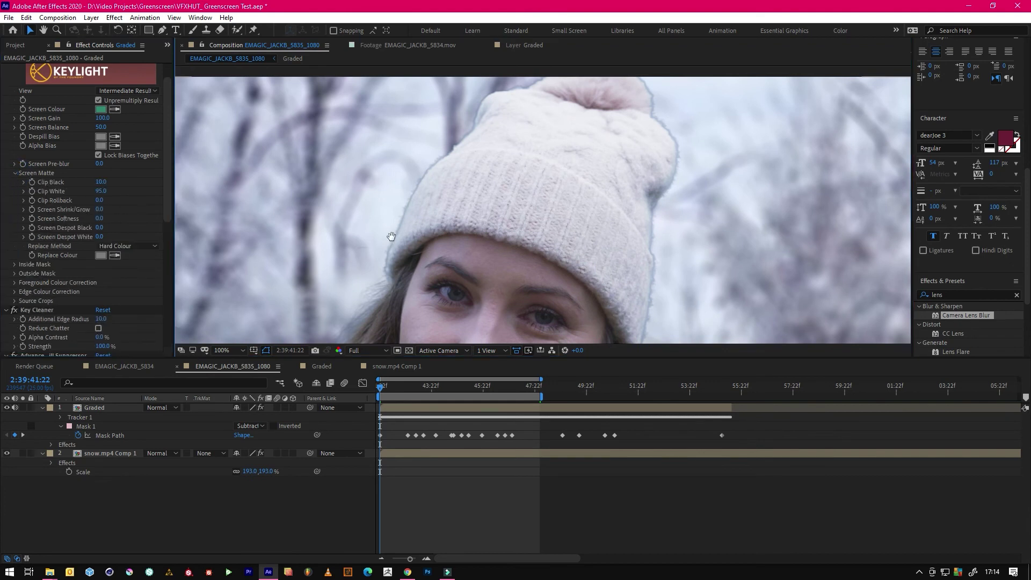
{"action": "key", "text": "h"}
{"action": "left_click_drag", "start_coordinate": [414, 226], "coordinate": [446, 101]}
{"action": "key", "text": "v"}
{"action": "scroll", "coordinate": [443, 202], "scroll_direction": "down", "scroll_amount": 2}
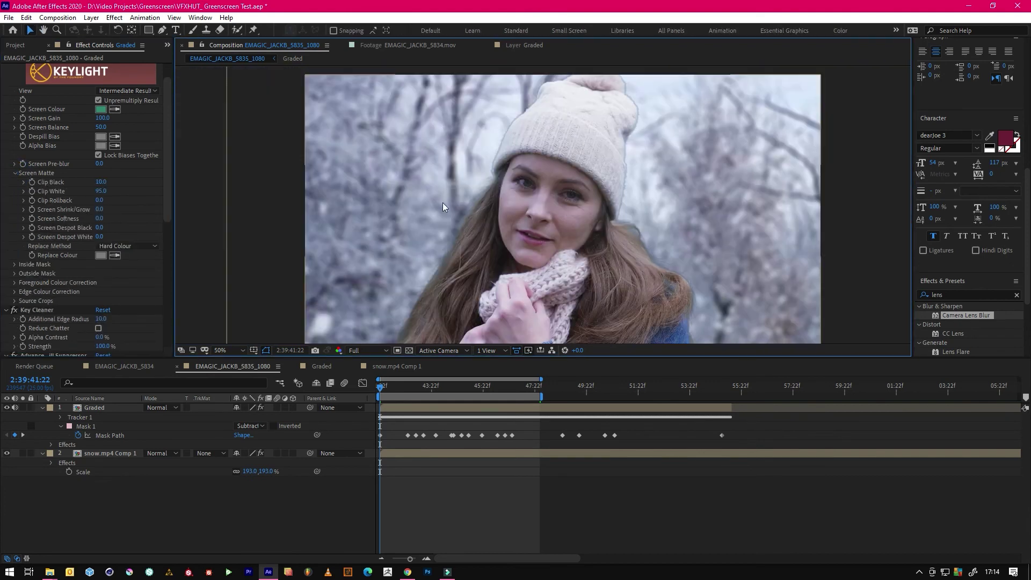
{"action": "left_click", "coordinate": [103, 183]}
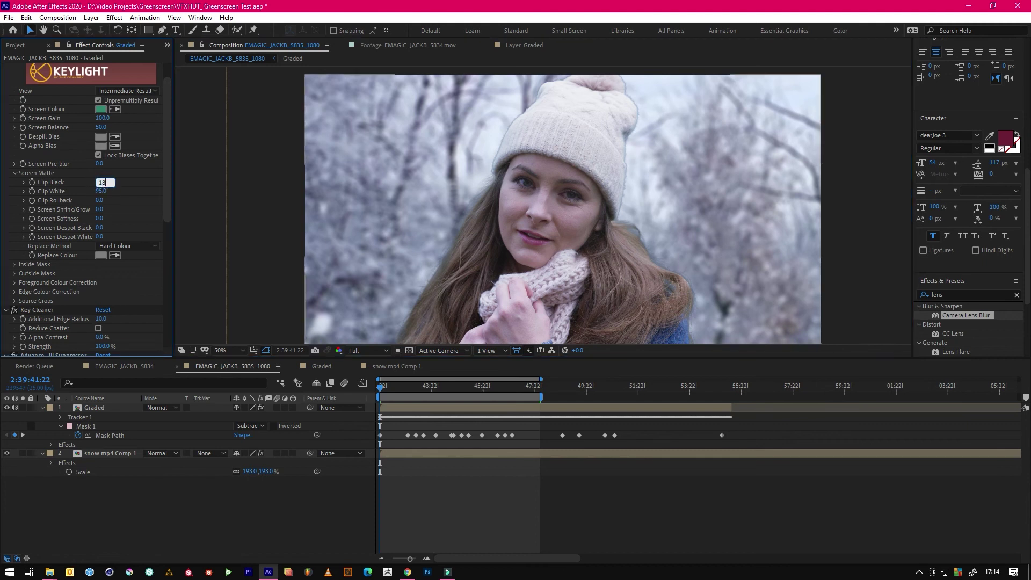
{"action": "left_click", "coordinate": [715, 237]}
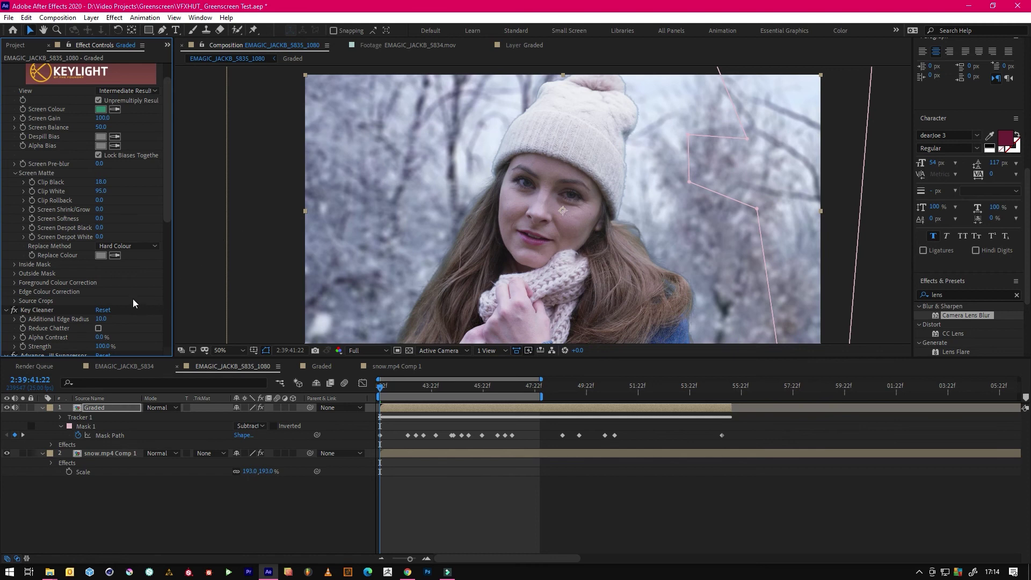
Set Screen Shrink/Grow to -3 and Screen Softness to 3.
{"action": "left_click", "coordinate": [100, 210]}
{"action": "type", "text": "-3"}
{"action": "key", "text": "Return"}
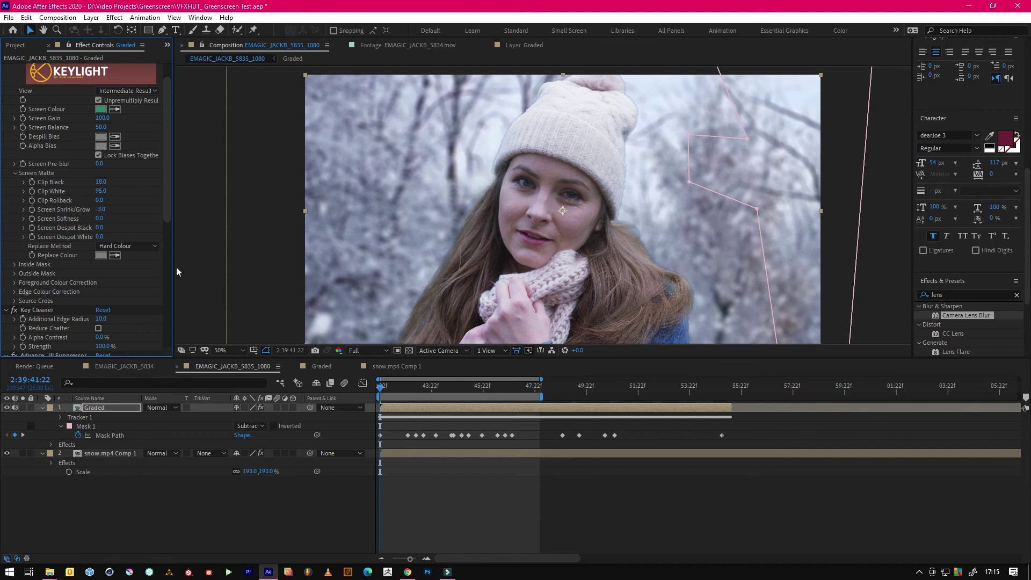
{"action": "left_click", "coordinate": [100, 219]}
{"action": "type", "text": "3"}
{"action": "key", "text": "Return"}
{"action": "mouse_move", "coordinate": [169, 214]}
{"action": "left_mouse_down"}
{"action": "mouse_move", "coordinate": [147, 328]}
{"action": "mouse_move", "coordinate": [176, 202]}
{"action": "left_mouse_up"}
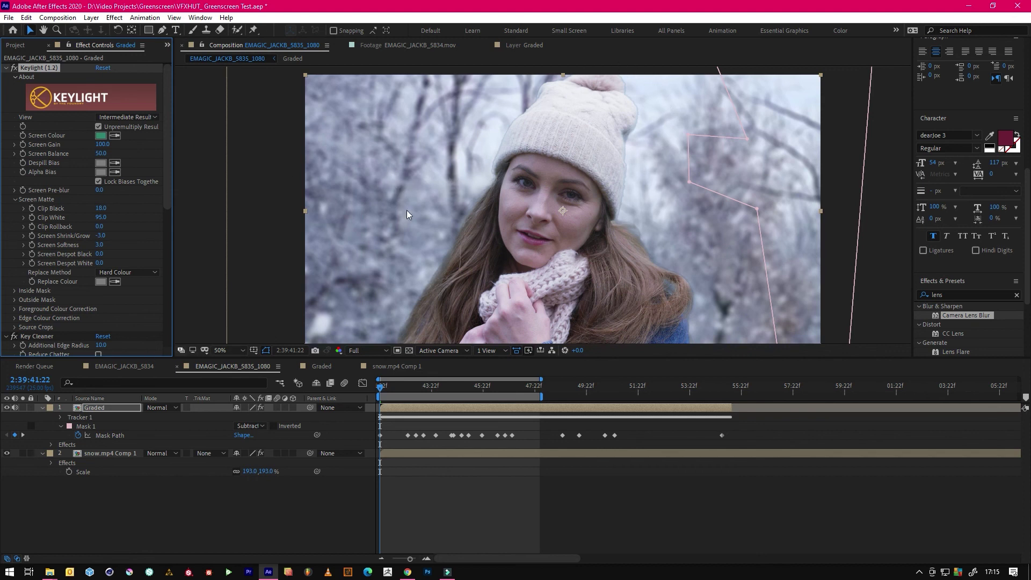
{"action": "key", "text": "h"}
{"action": "scroll", "coordinate": [421, 108], "scroll_direction": "up", "scroll_amount": 2}
{"action": "key", "text": "v"}
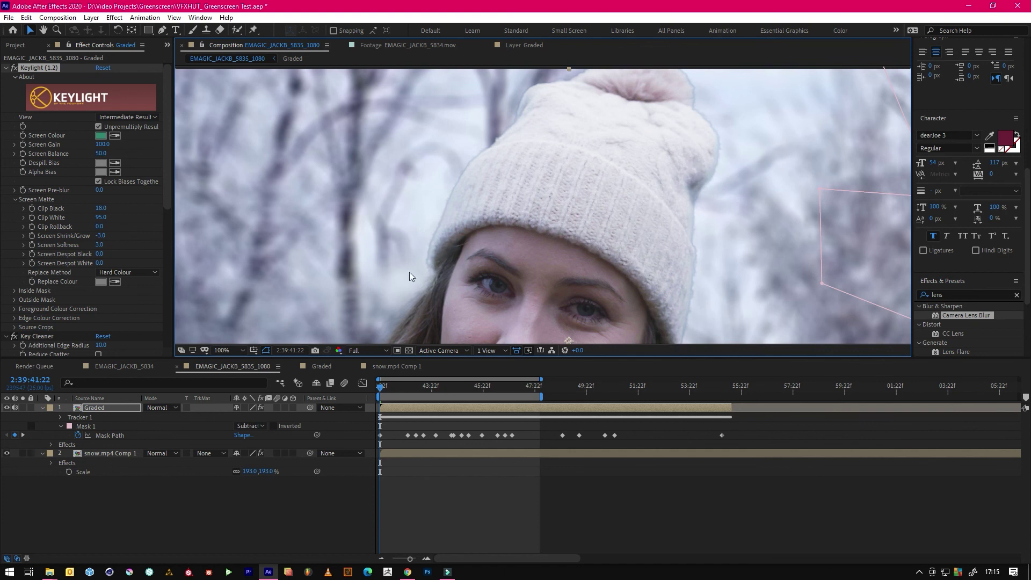
{"action": "scroll", "coordinate": [528, 119], "scroll_direction": "down", "scroll_amount": 2}
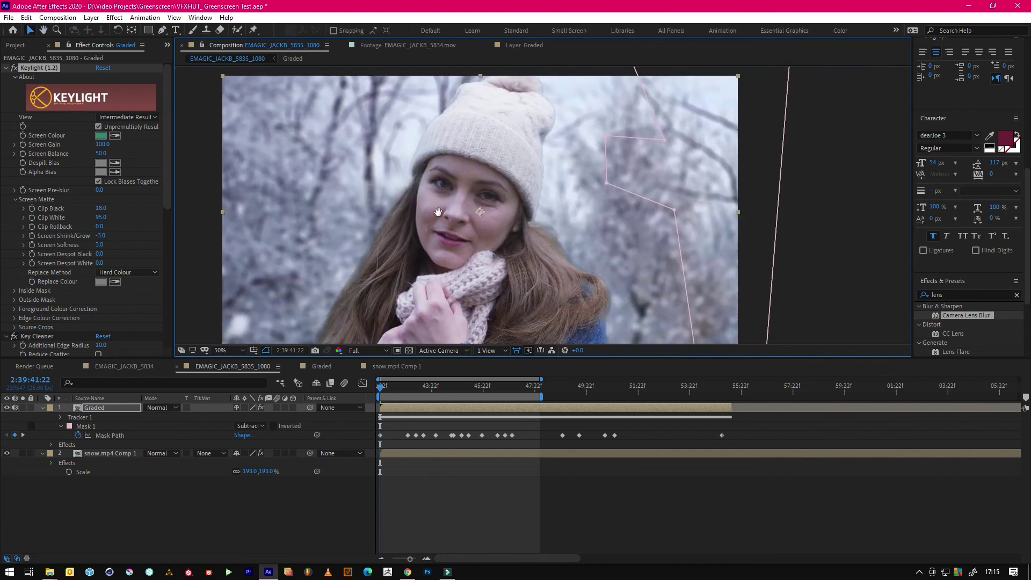
{"action": "scroll", "coordinate": [539, 177], "scroll_direction": "down", "scroll_amount": 1}
{"action": "scroll", "coordinate": [620, 186], "scroll_direction": "up", "scroll_amount": 1}
{"action": "left_click", "coordinate": [170, 220]}
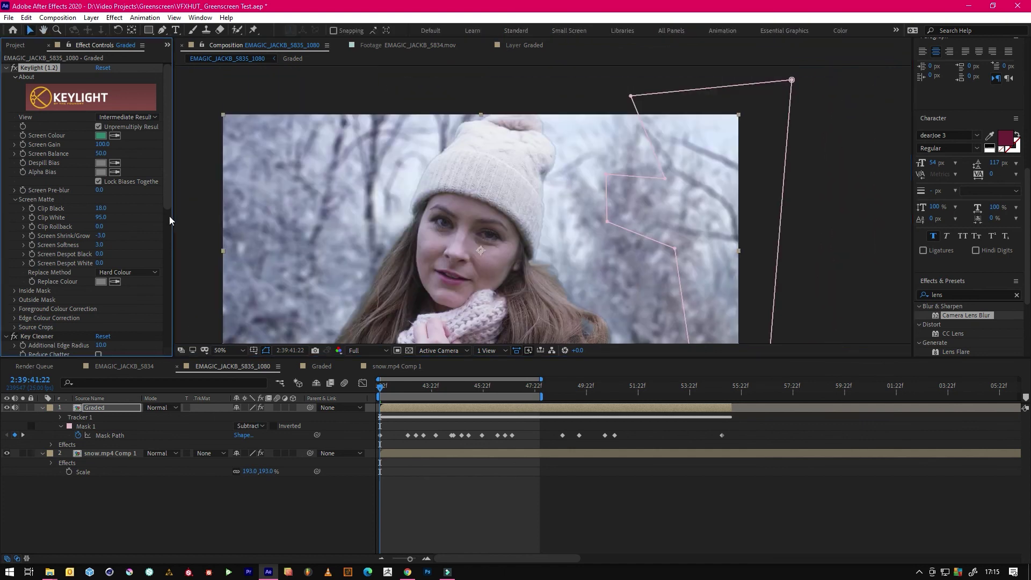
{"action": "scroll", "coordinate": [423, 224], "scroll_direction": "down", "scroll_amount": 2}
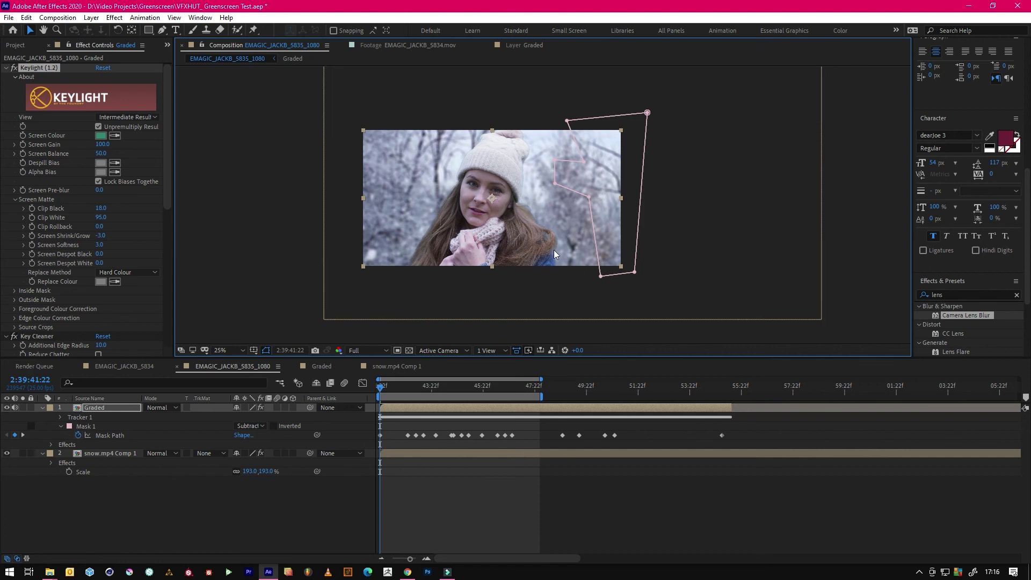
{"action": "key", "text": "period"}
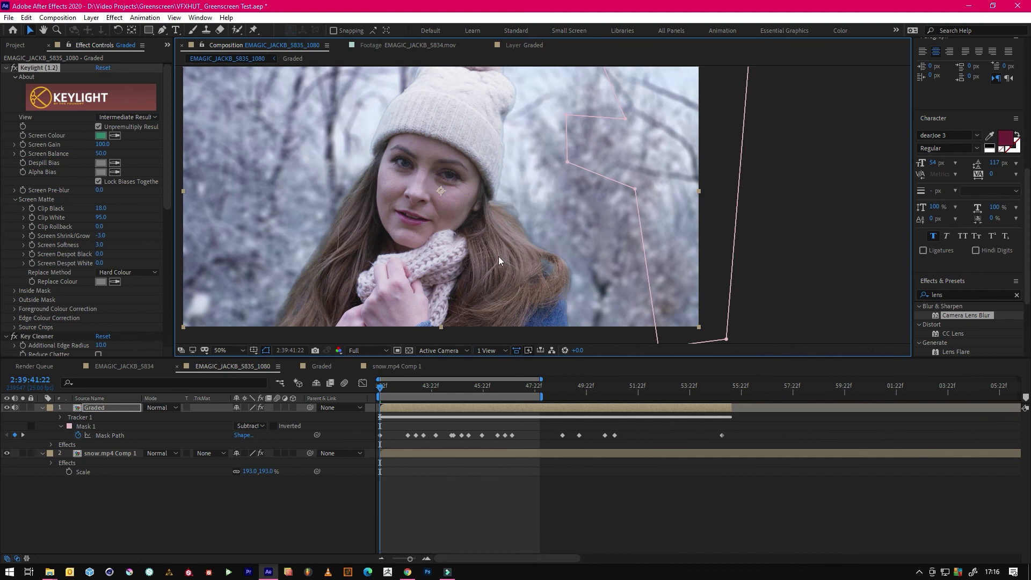
{"action": "key", "text": "comma"}
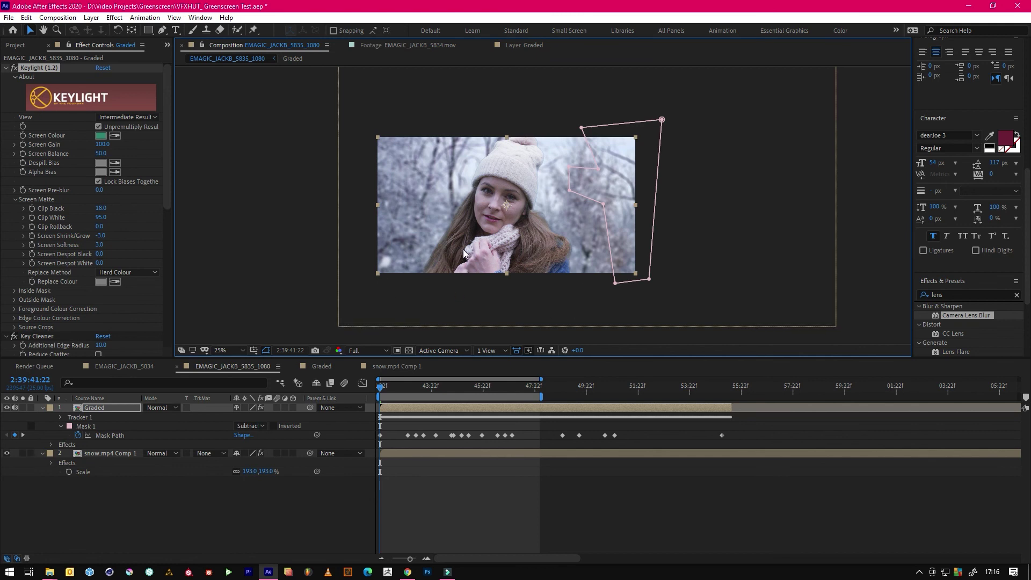
{"action": "key", "text": "period"}
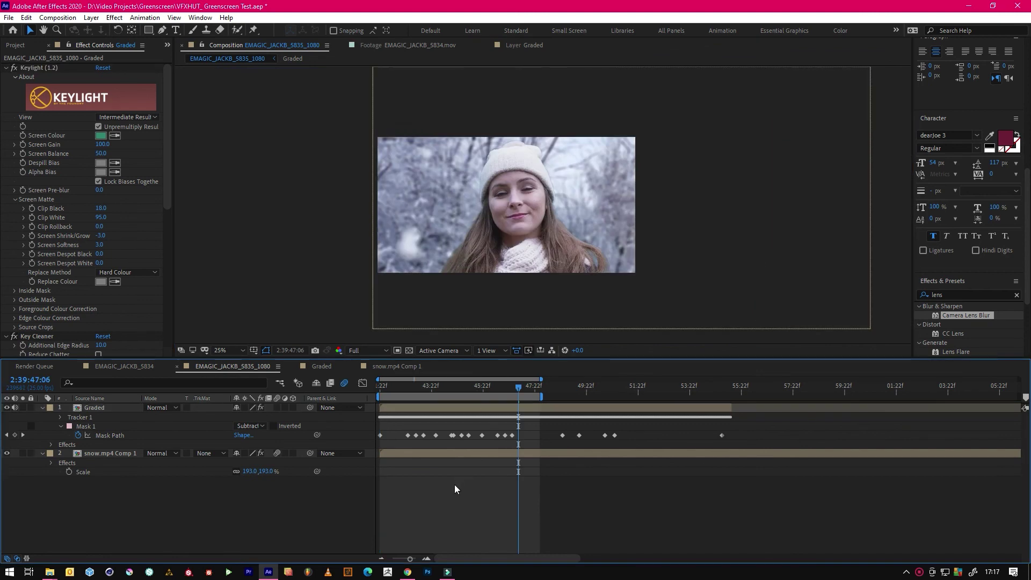
Turn on the Motion Blur switch for the snow.mp4 Comp 1 background layer.
{"action": "left_click", "coordinate": [455, 485]}
{"action": "left_click", "coordinate": [277, 453]}
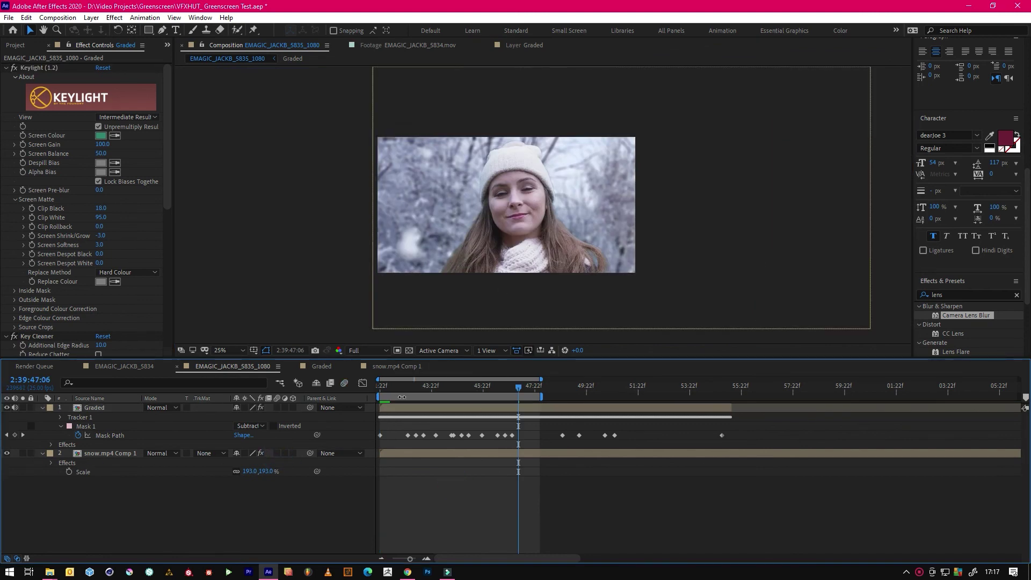
{"action": "left_click", "coordinate": [277, 454]}
{"action": "left_click", "coordinate": [277, 454]}
{"action": "left_click", "coordinate": [447, 455]}
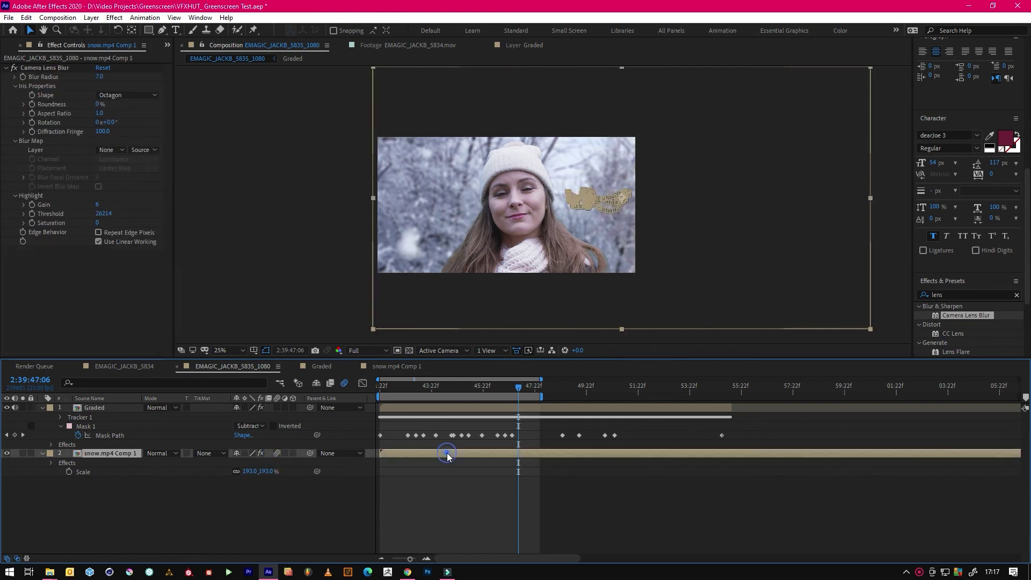